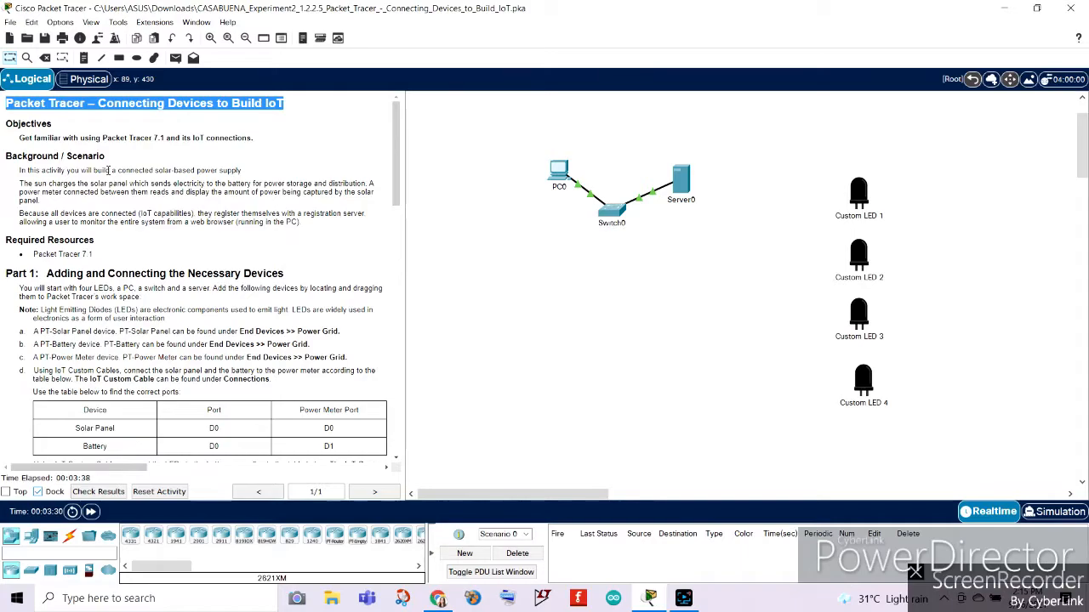
Read the activity's objectives, background scenario, required resources and the Part 1 instructions for adding devices.
{"action": "left_click", "coordinate": [97, 138]}
{"action": "double_click", "coordinate": [145, 137]}
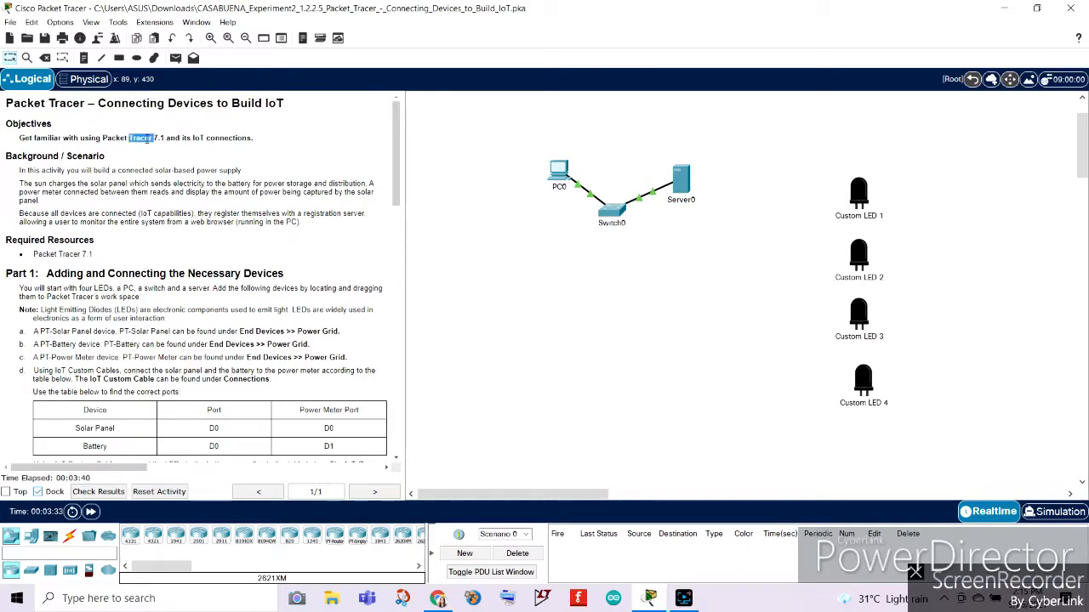
{"action": "triple_click", "coordinate": [147, 137]}
{"action": "left_click", "coordinate": [272, 158]}
{"action": "left_click_drag", "start_coordinate": [19, 170], "coordinate": [245, 171]}
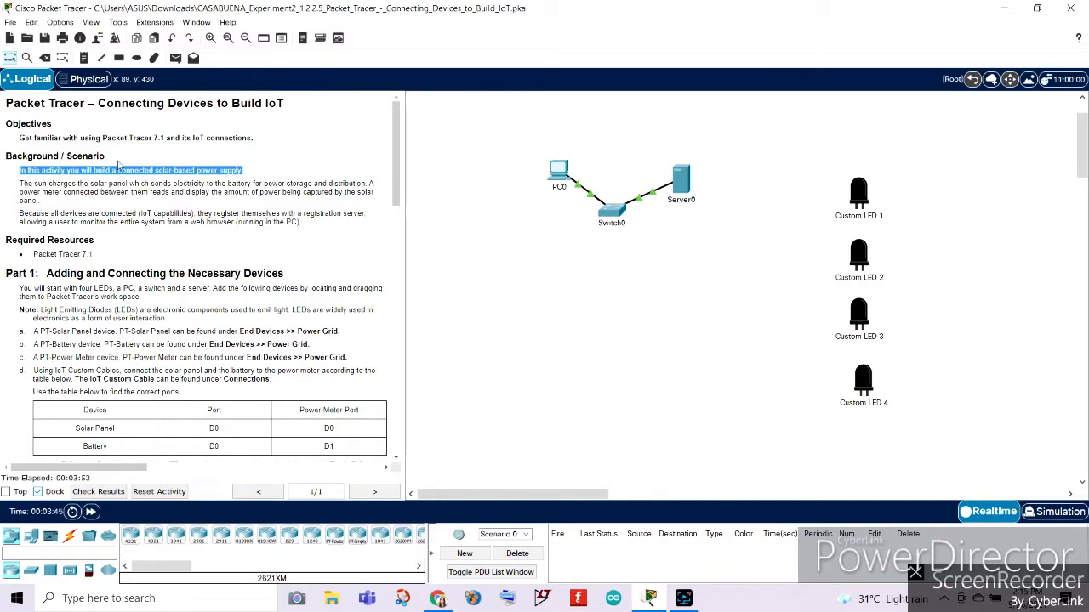
{"action": "left_click", "coordinate": [47, 196]}
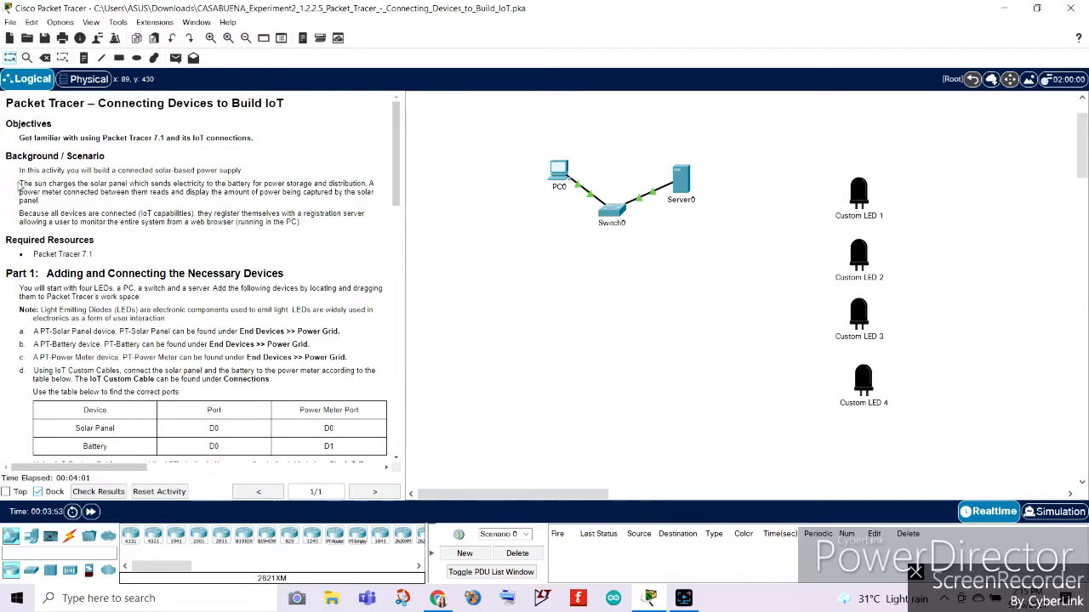
{"action": "left_click_drag", "start_coordinate": [18, 189], "coordinate": [380, 189]}
{"action": "left_click", "coordinate": [95, 202]}
{"action": "left_click_drag", "start_coordinate": [371, 185], "coordinate": [377, 201]}
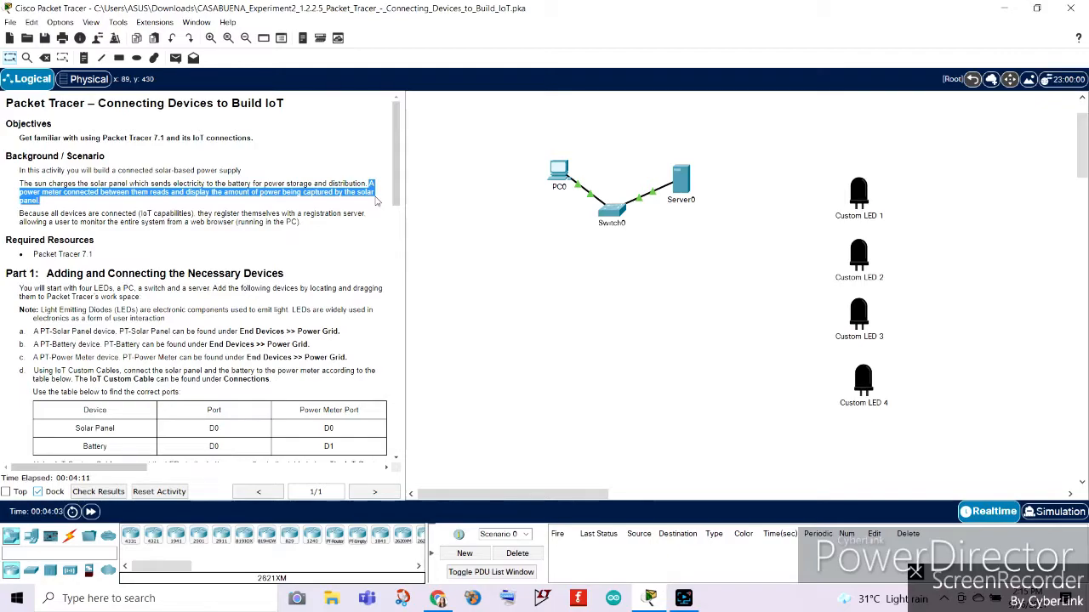
{"action": "left_click", "coordinate": [352, 239]}
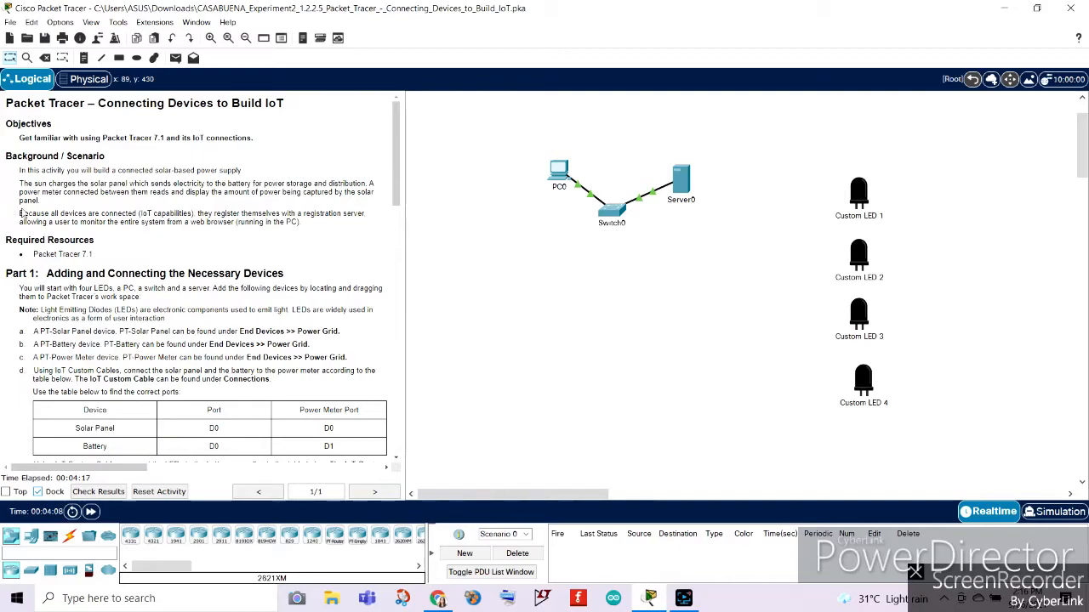
{"action": "left_click_drag", "start_coordinate": [20, 213], "coordinate": [184, 213]}
{"action": "left_click", "coordinate": [340, 238]}
{"action": "scroll", "coordinate": [313, 227], "scroll_direction": "down", "scroll_amount": 3}
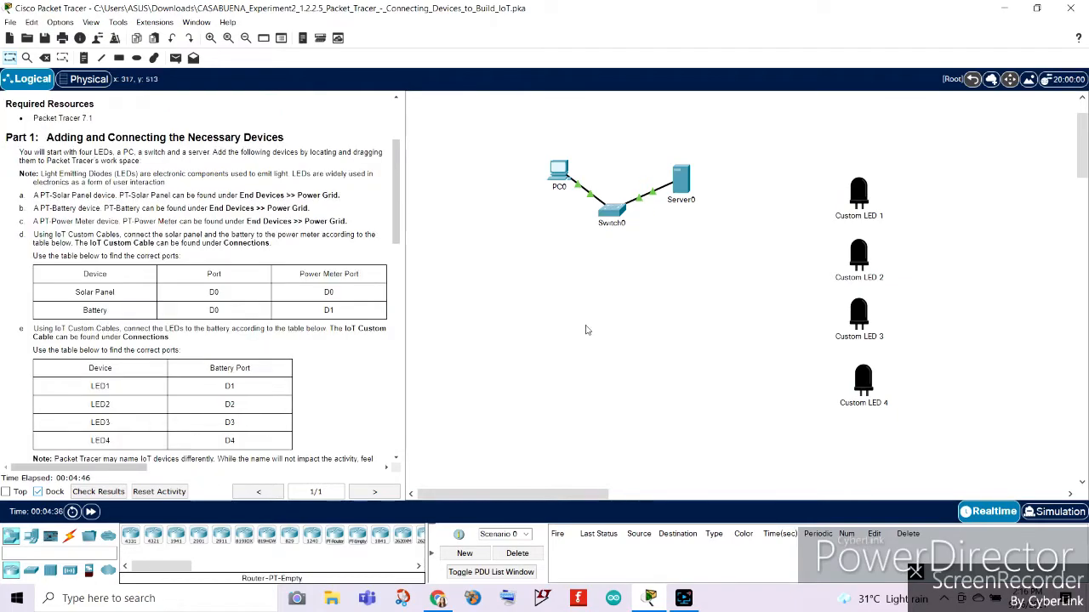
{"action": "triple_click", "coordinate": [53, 121]}
{"action": "left_click", "coordinate": [143, 118]}
{"action": "left_click_drag", "start_coordinate": [7, 138], "coordinate": [348, 238]}
{"action": "left_click", "coordinate": [126, 194]}
Inspect the existing topology, checking the custom LEDs and the device windows of PC0 and Switch0.
{"action": "mouse_move", "coordinate": [860, 199]}
{"action": "left_mouse_down"}
{"action": "mouse_move", "coordinate": [860, 188]}
{"action": "mouse_move", "coordinate": [858, 201]}
{"action": "left_mouse_up"}
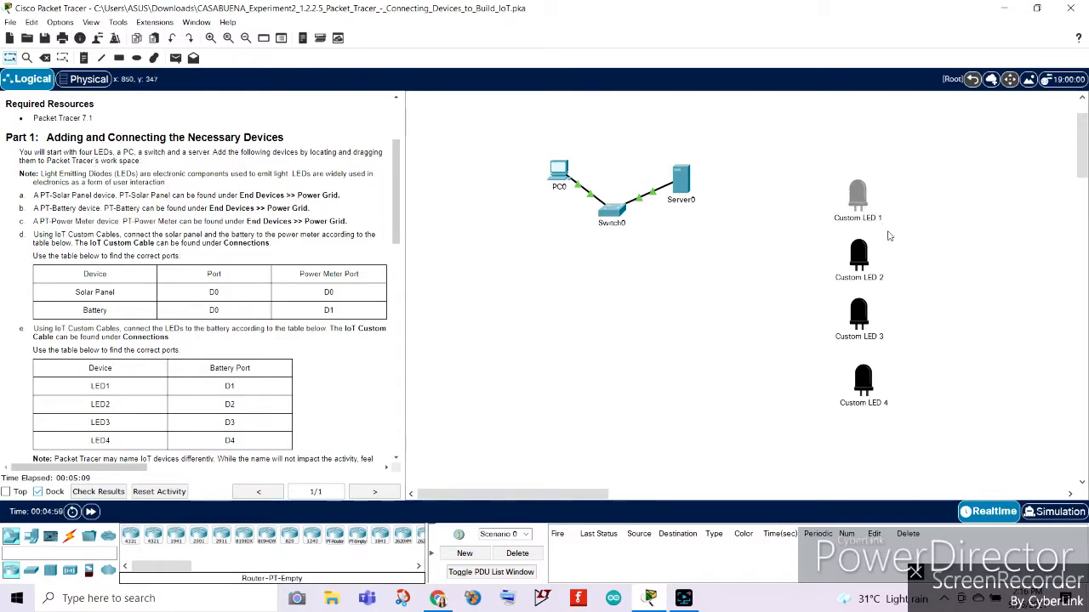
{"action": "left_click", "coordinate": [888, 232]}
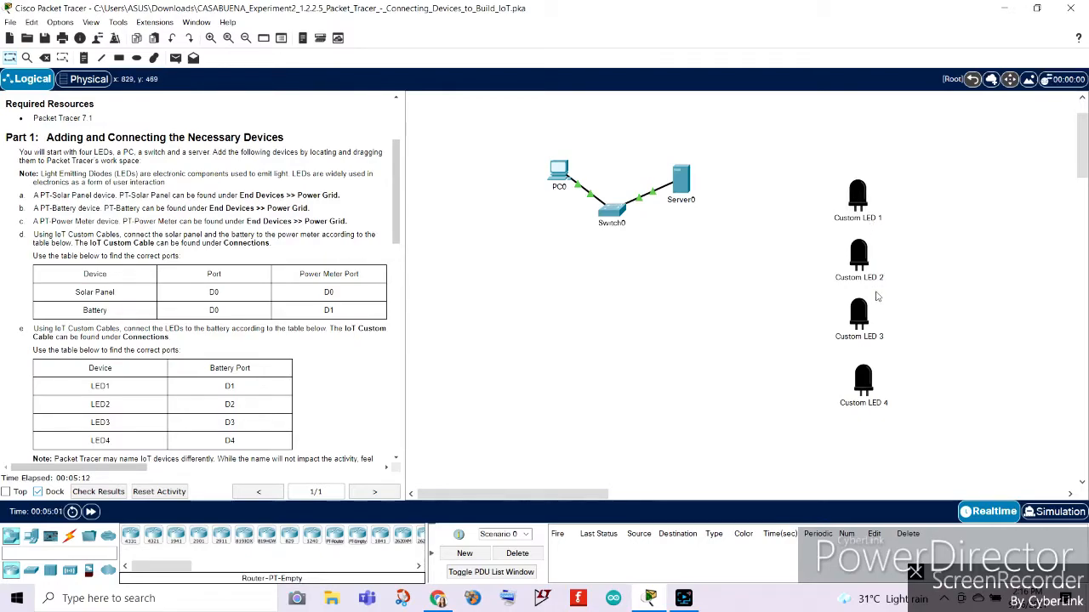
{"action": "mouse_move", "coordinate": [876, 311]}
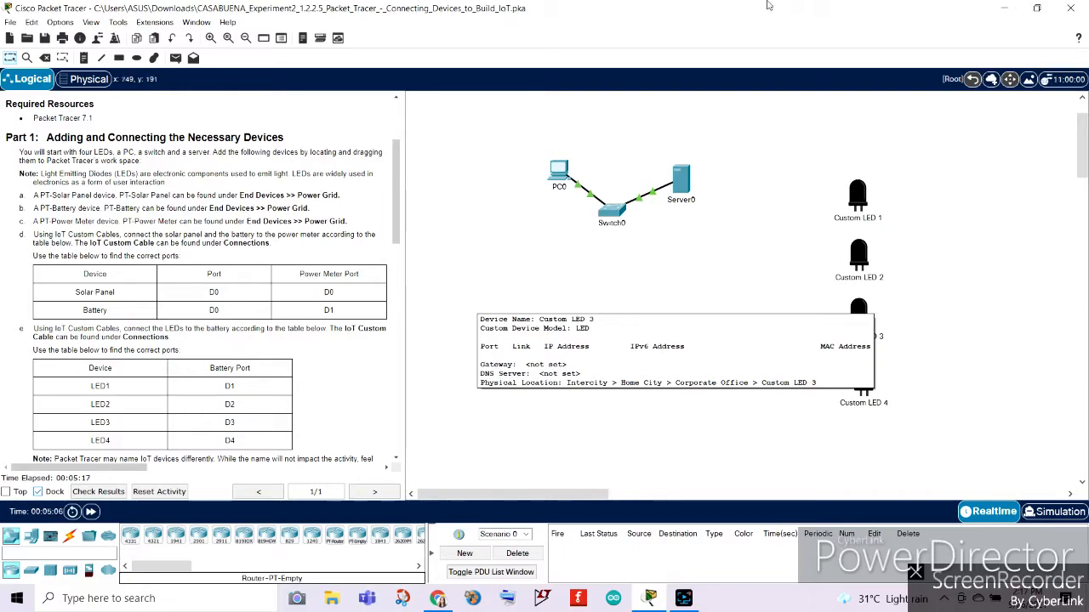
{"action": "left_click", "coordinate": [559, 172]}
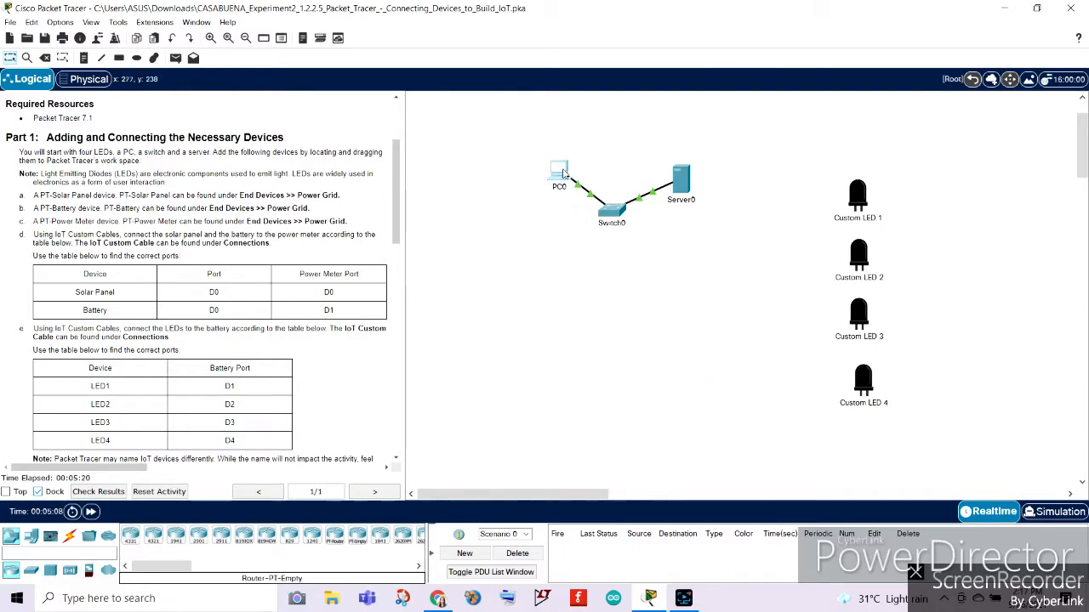
{"action": "left_click", "coordinate": [729, 98]}
{"action": "left_click", "coordinate": [608, 215]}
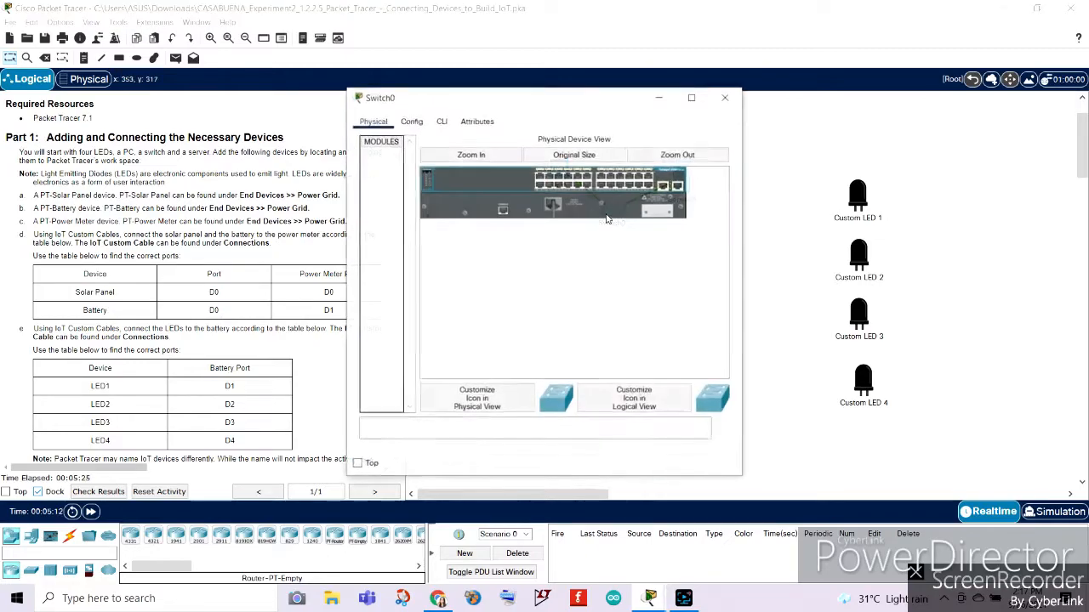
{"action": "left_click", "coordinate": [730, 97]}
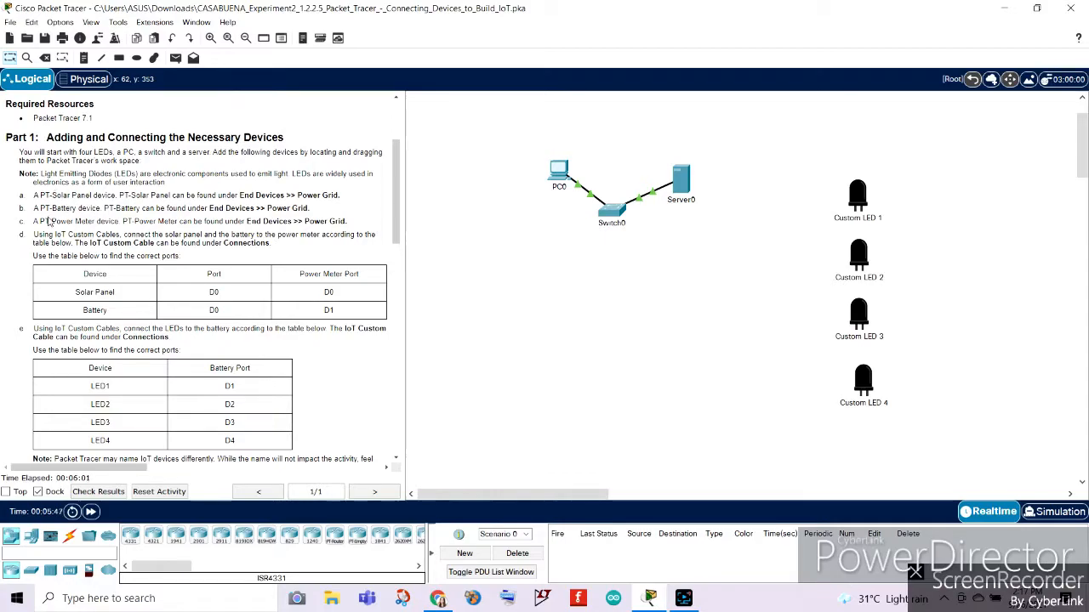
Following instruction a, place a Solar Panel from the Power Grid end devices in the empty workspace area below PC0.
{"action": "left_click_drag", "start_coordinate": [34, 195], "coordinate": [343, 196]}
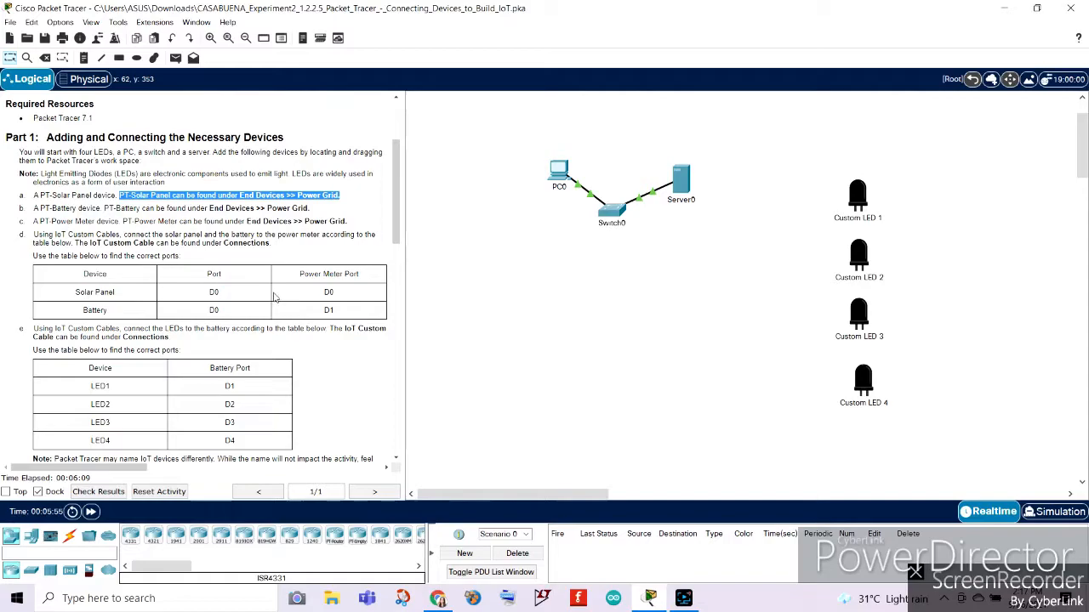
{"action": "left_click_drag", "start_coordinate": [180, 568], "coordinate": [240, 570]}
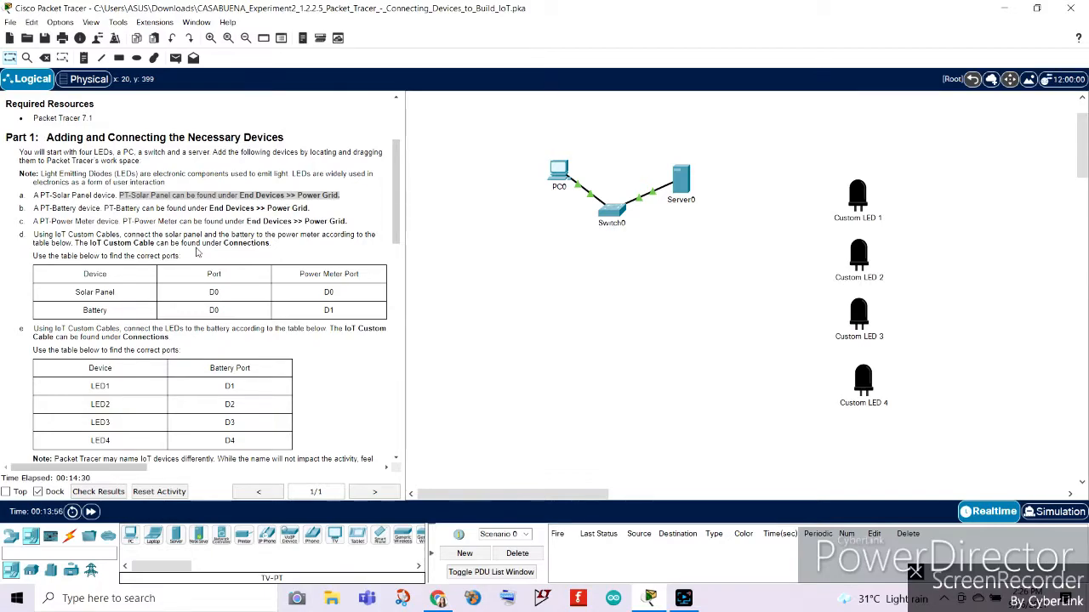
{"action": "left_click", "coordinate": [319, 196]}
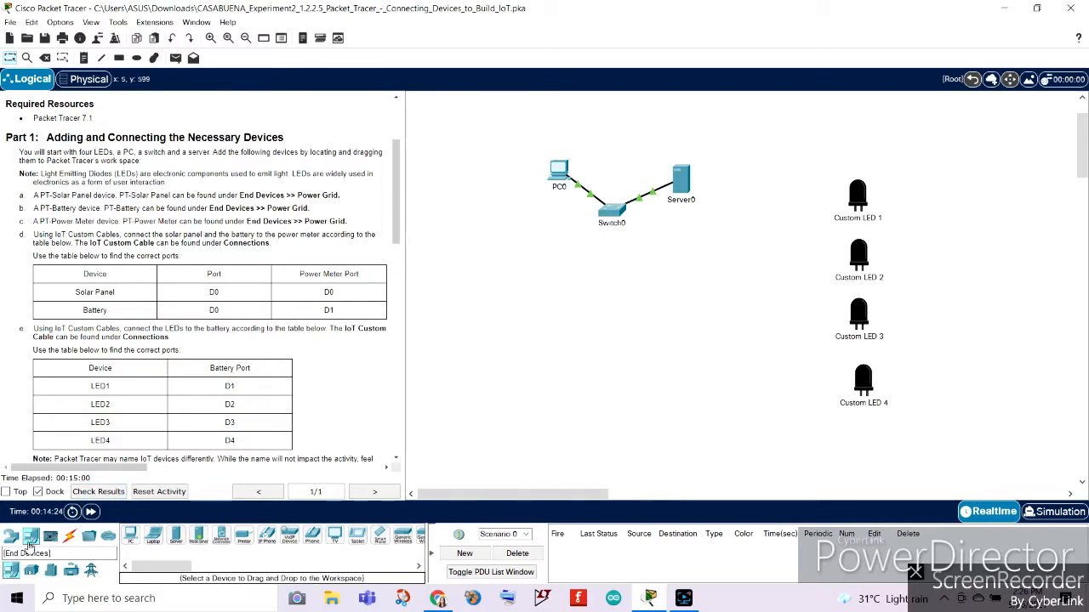
{"action": "left_click", "coordinate": [92, 571]}
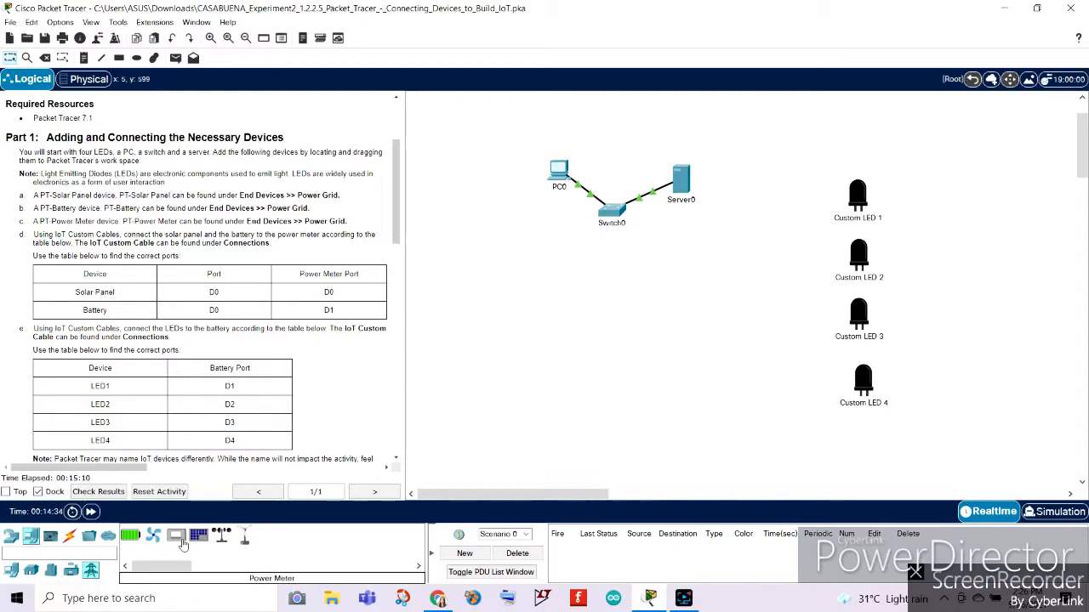
{"action": "left_click_drag", "start_coordinate": [198, 543], "coordinate": [484, 393]}
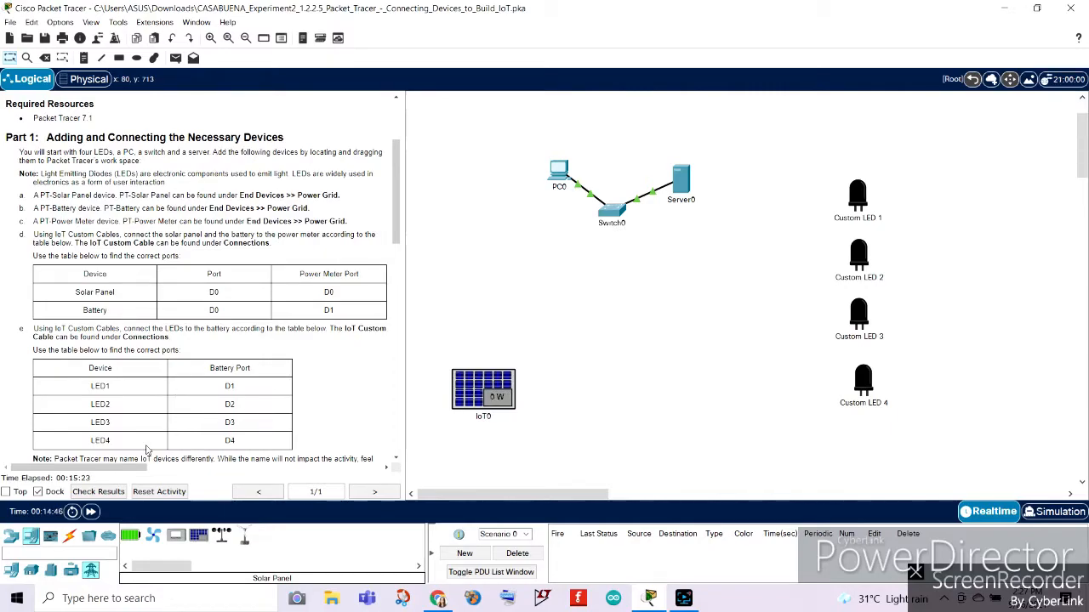
Place a Battery from the Power Grid end devices beside the solar panel.
{"action": "left_click", "coordinate": [11, 570]}
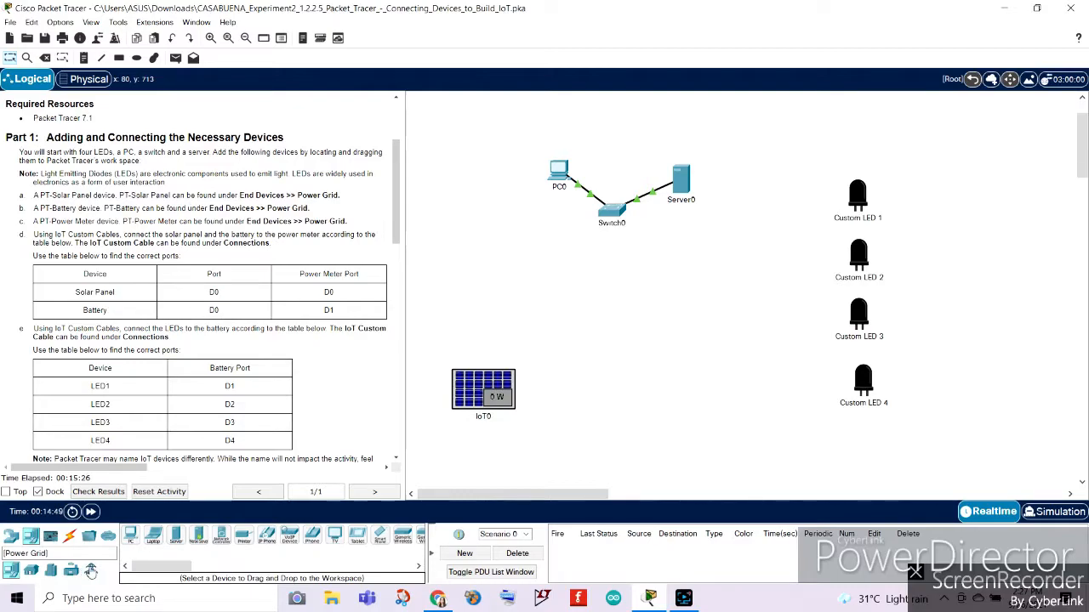
{"action": "left_click", "coordinate": [91, 571]}
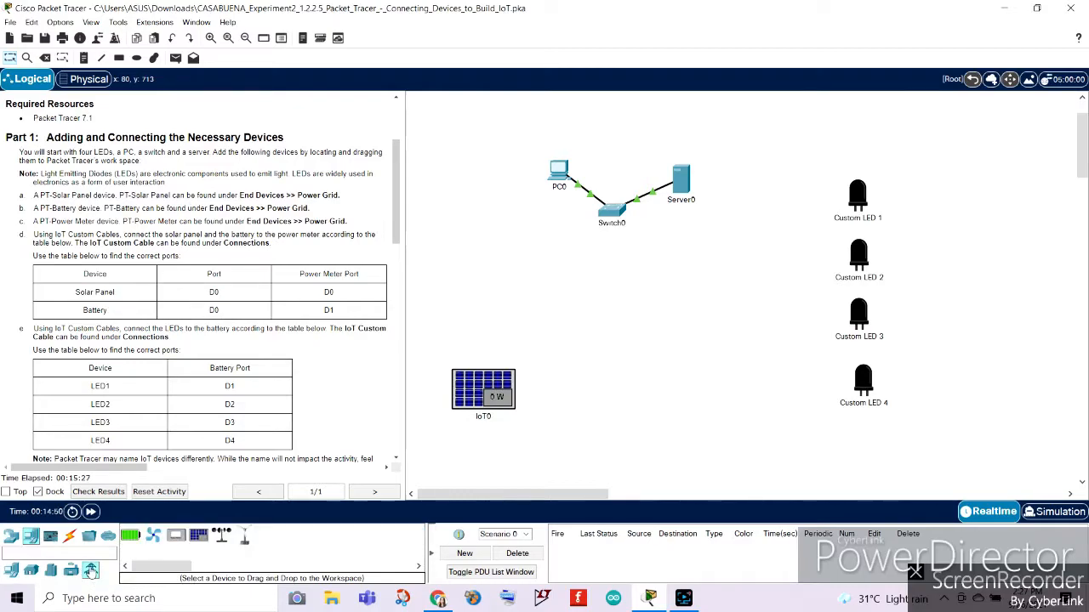
{"action": "left_click", "coordinate": [141, 539]}
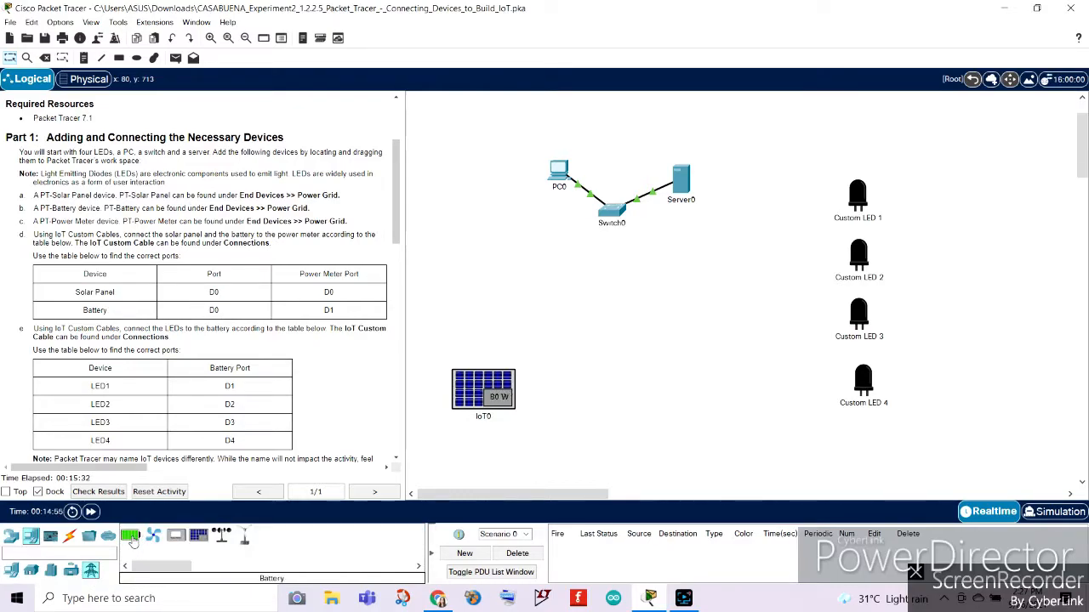
{"action": "left_click", "coordinate": [586, 414]}
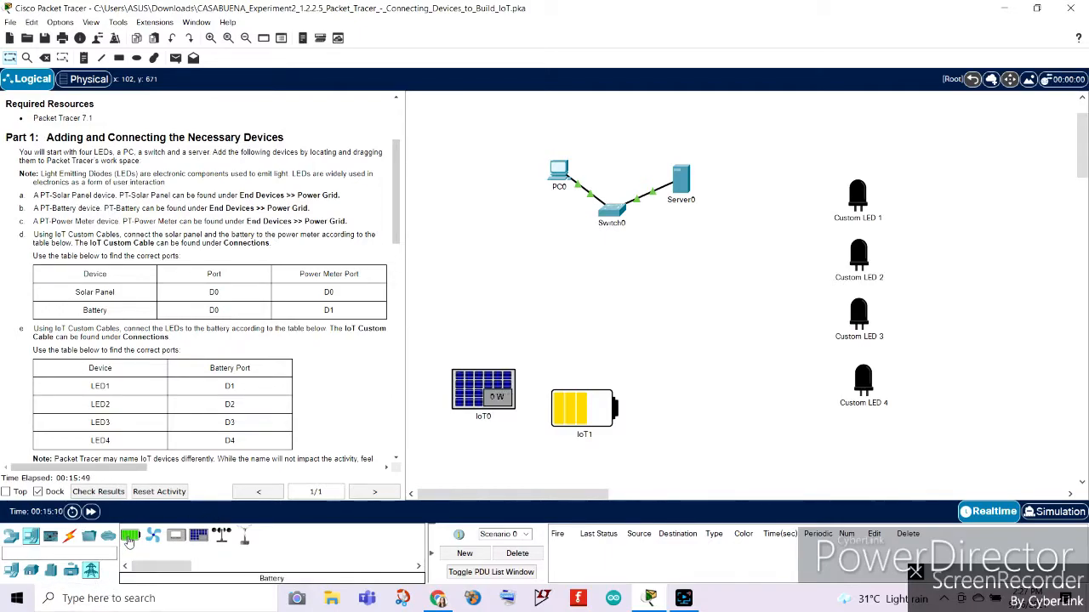
Place a Power Meter near Custom LED 4 and bring the battery and solar panel closer to it in a row.
{"action": "left_click_drag", "start_coordinate": [174, 540], "coordinate": [757, 391]}
{"action": "left_click_drag", "start_coordinate": [579, 394], "coordinate": [654, 397]}
{"action": "left_click_drag", "start_coordinate": [497, 397], "coordinate": [575, 397]}
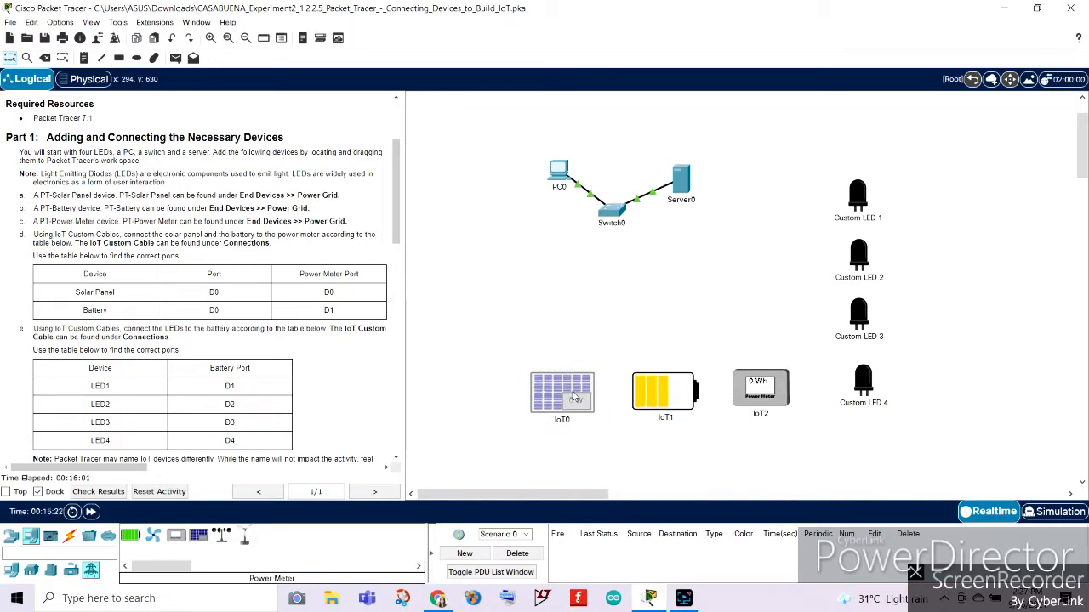
Read instruction d and try connecting the solar panel's D0 port directly to the battery with an IoT Custom Cable.
{"action": "scroll", "coordinate": [176, 259], "scroll_direction": "down", "scroll_amount": 2}
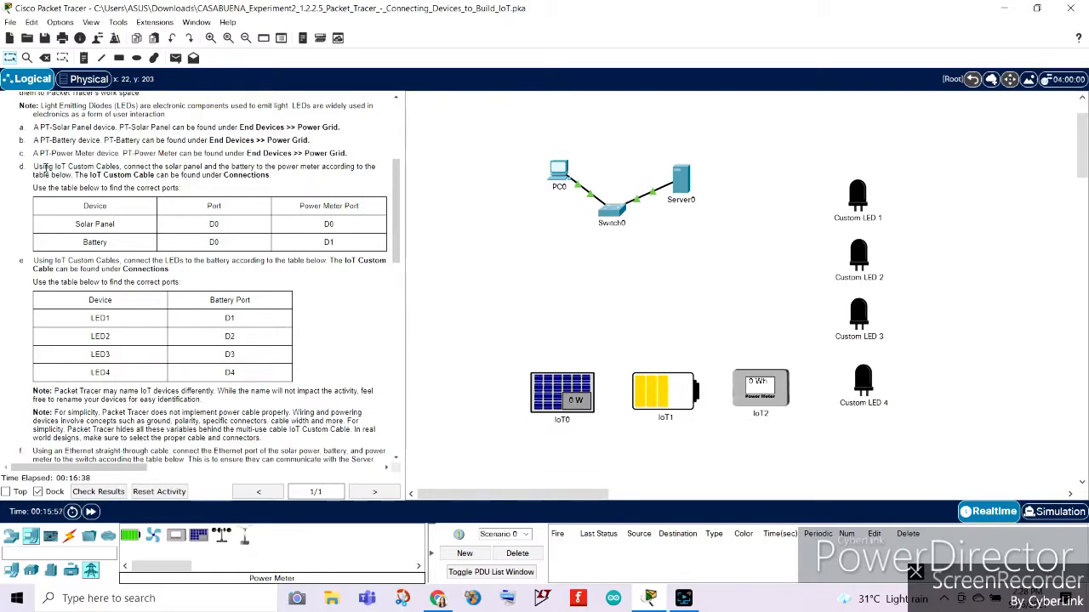
{"action": "left_click_drag", "start_coordinate": [35, 165], "coordinate": [310, 182]}
{"action": "left_click", "coordinate": [310, 183]}
{"action": "left_click", "coordinate": [71, 536]}
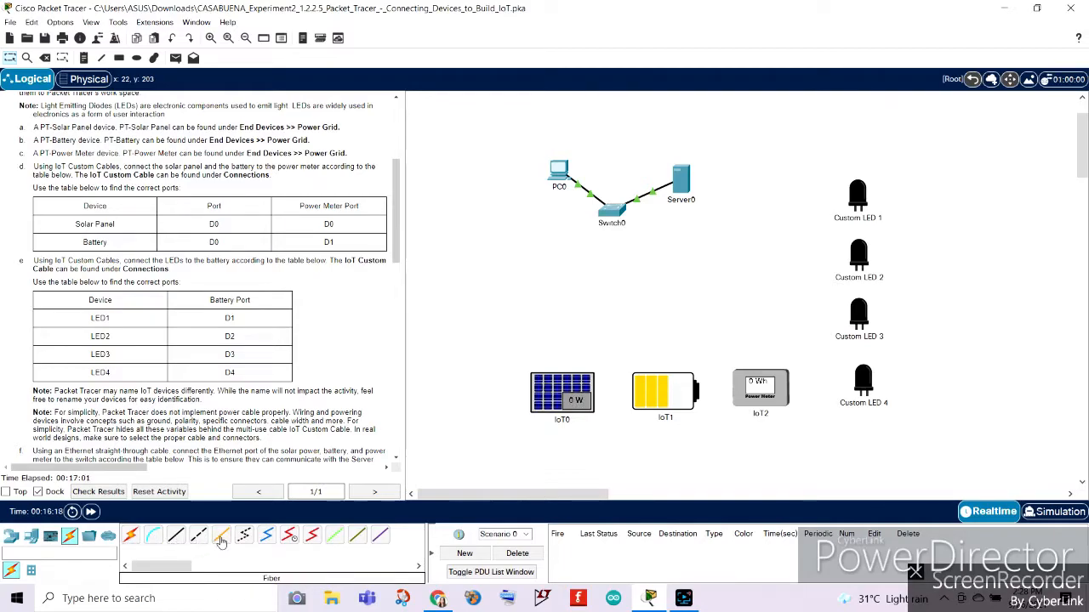
{"action": "left_click", "coordinate": [357, 538]}
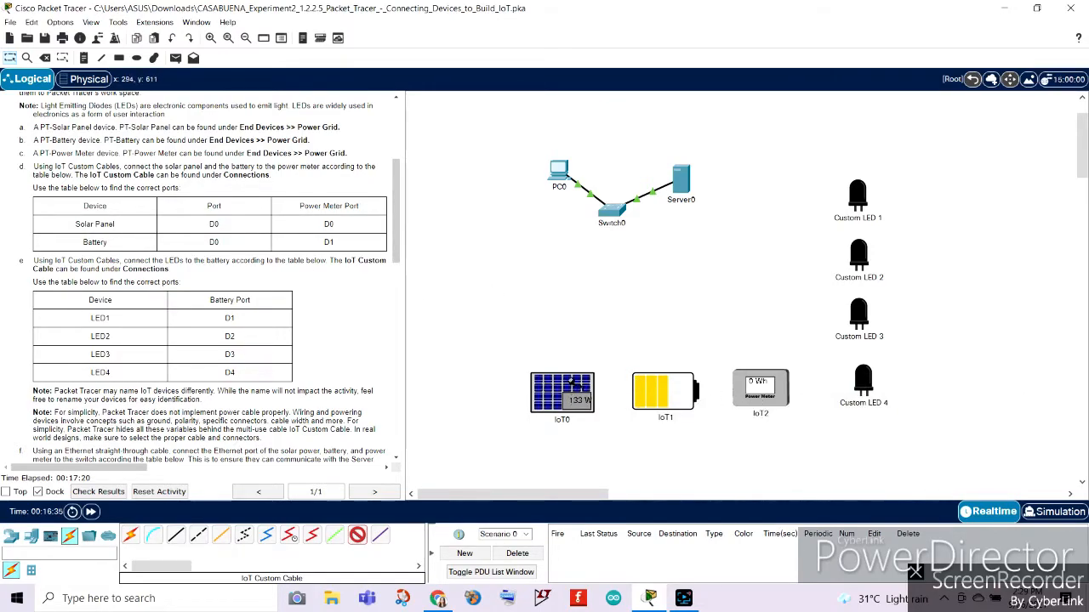
{"action": "left_click", "coordinate": [561, 390]}
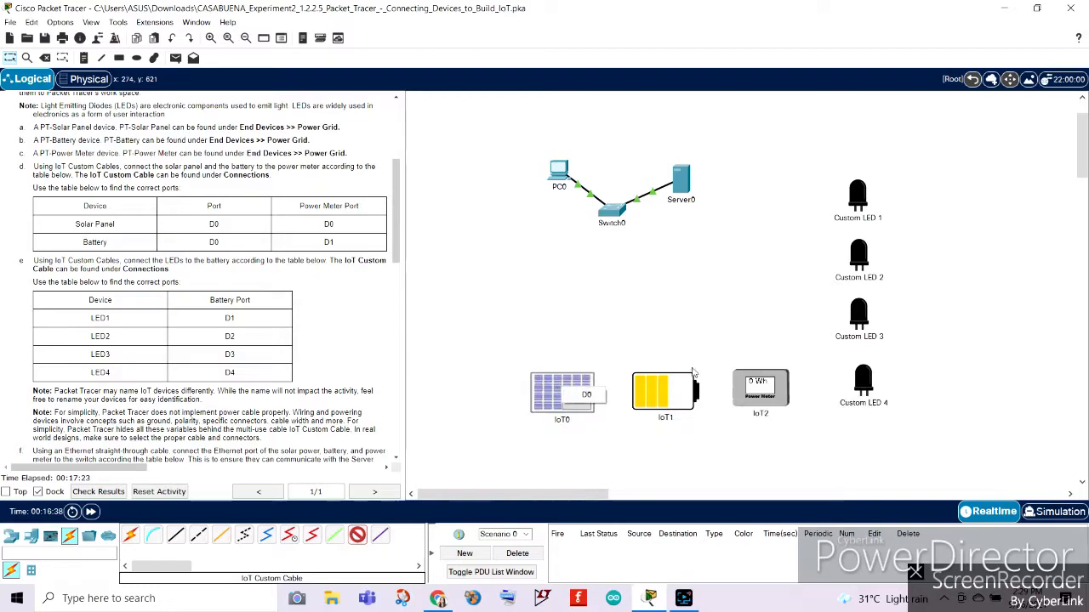
{"action": "left_click", "coordinate": [584, 397]}
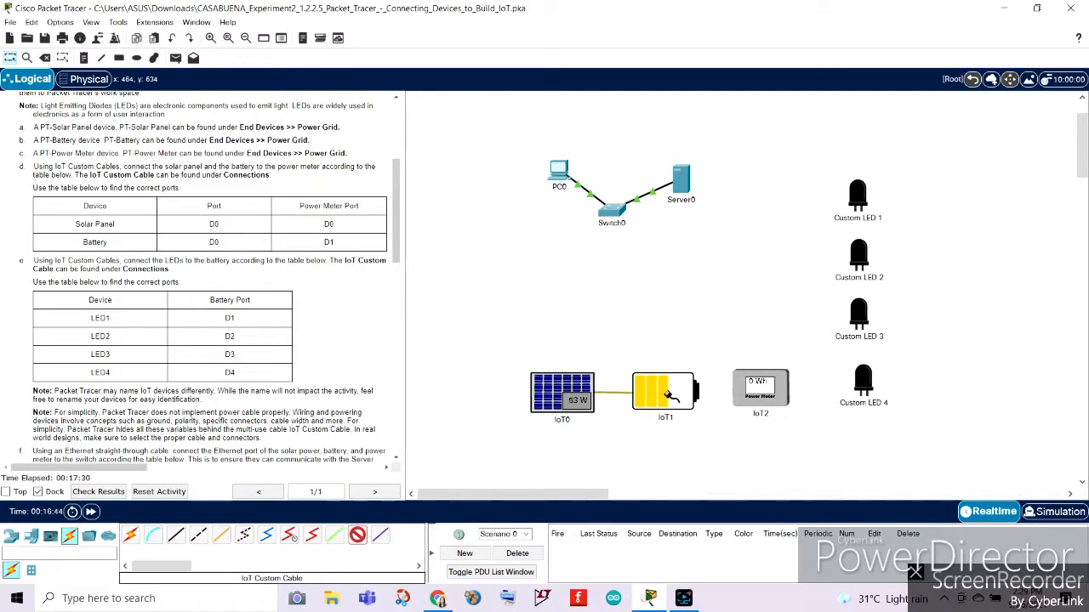
{"action": "left_click", "coordinate": [665, 393]}
{"action": "left_click", "coordinate": [691, 409]}
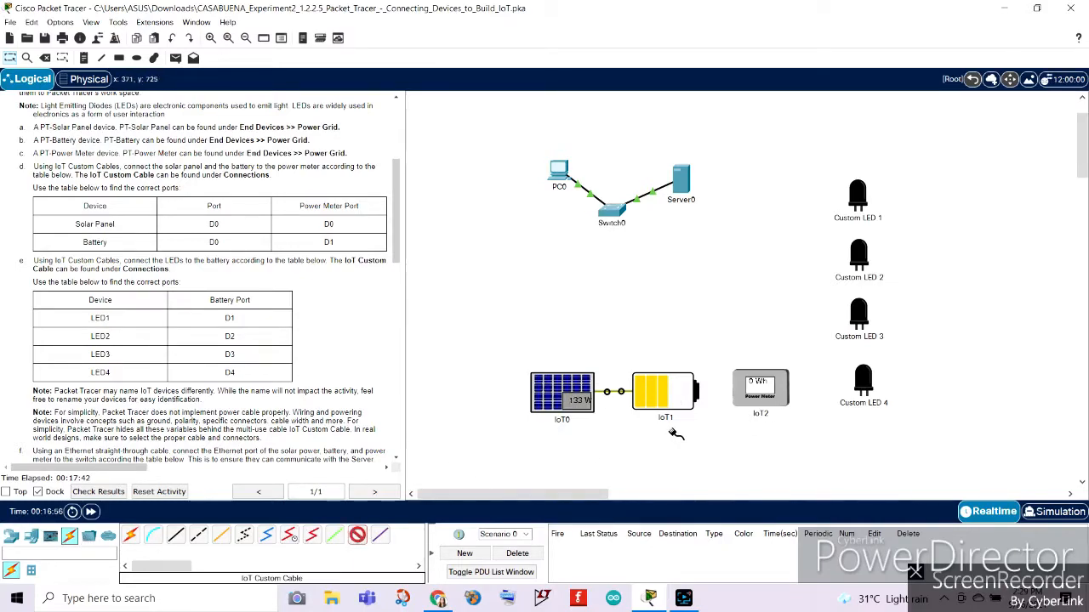
{"action": "left_click", "coordinate": [658, 390]}
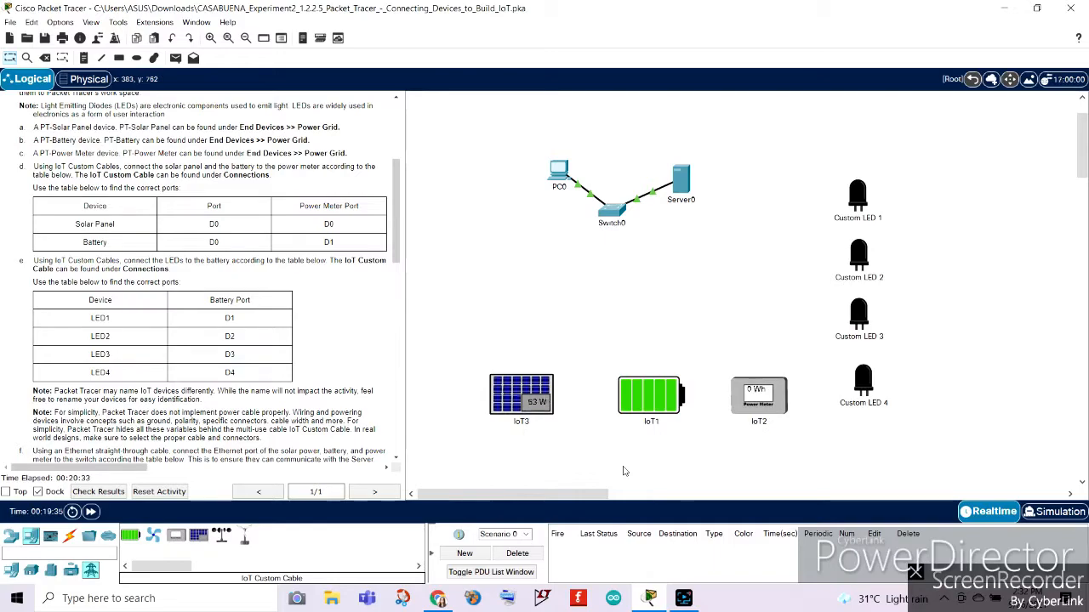
Swap the battery and power meter so the power meter sits between the solar panel and the battery.
{"action": "left_click_drag", "start_coordinate": [648, 399], "coordinate": [689, 281]}
{"action": "left_click_drag", "start_coordinate": [749, 410], "coordinate": [633, 408]}
{"action": "left_click_drag", "start_coordinate": [689, 281], "coordinate": [748, 398]}
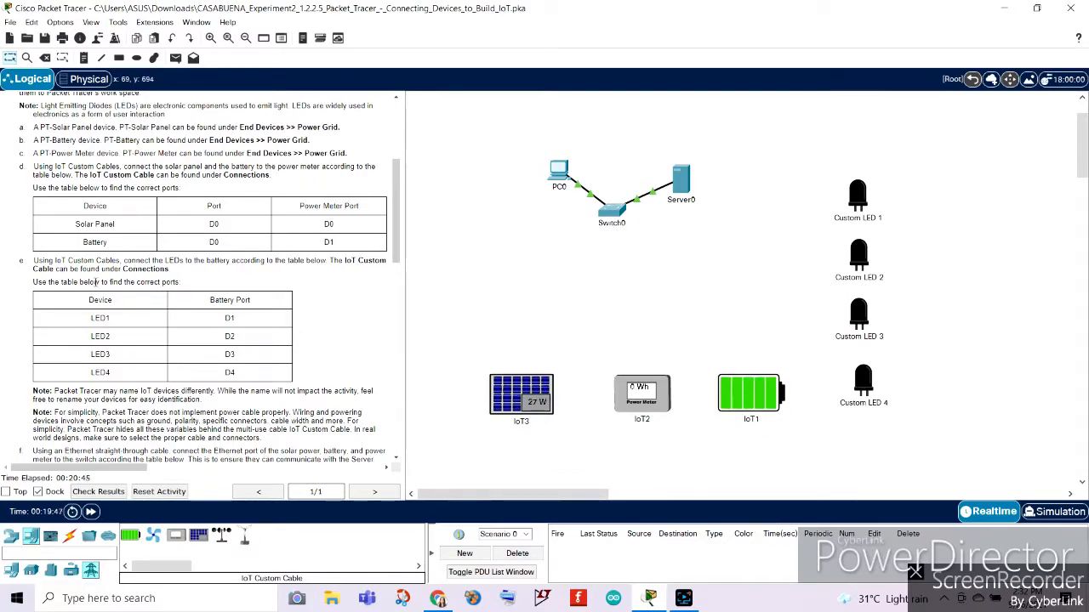
Connect the solar panel's D0 port to the power meter's D0 port with an IoT Custom Cable.
{"action": "left_click", "coordinate": [69, 536]}
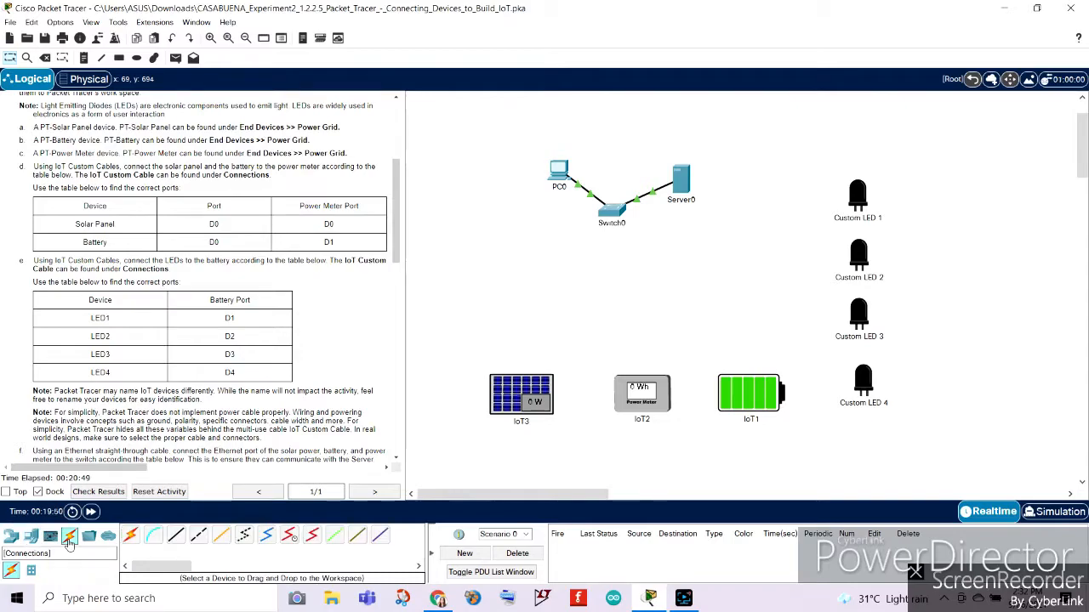
{"action": "left_click", "coordinate": [357, 536]}
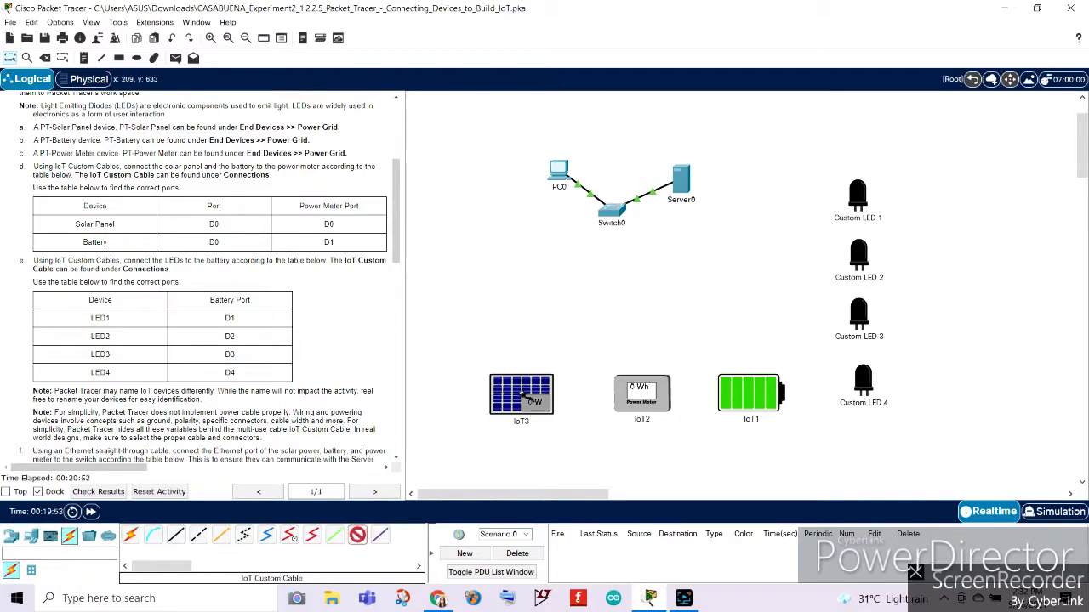
{"action": "left_click", "coordinate": [522, 394]}
{"action": "left_click", "coordinate": [553, 402]}
{"action": "left_click", "coordinate": [636, 399]}
{"action": "left_click", "coordinate": [666, 407]}
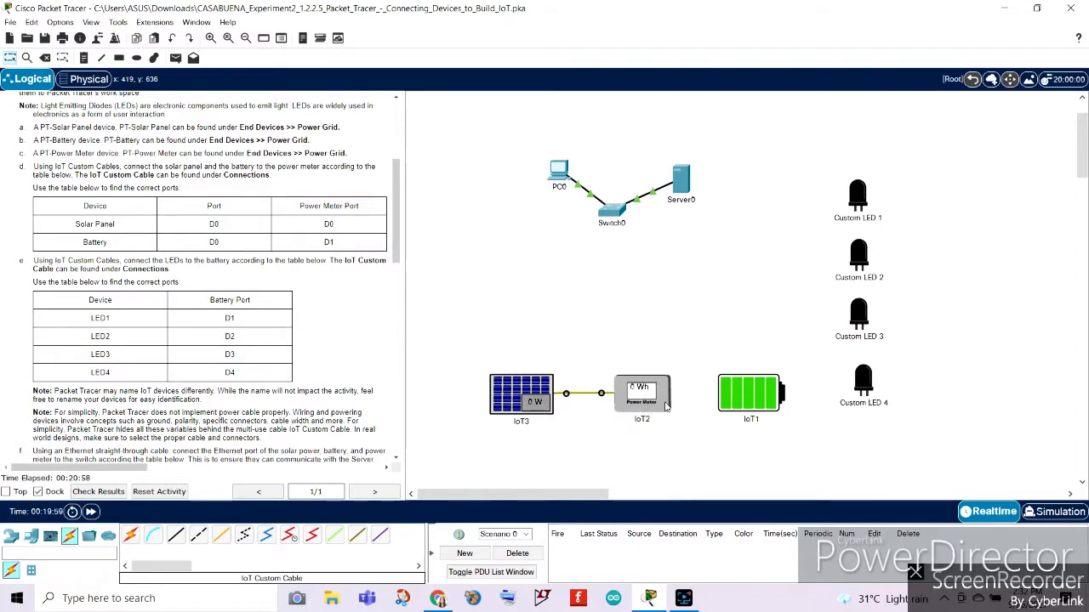
Connect the battery's D0 port to the power meter's D1 port with an IoT Custom Cable.
{"action": "left_click", "coordinate": [356, 537]}
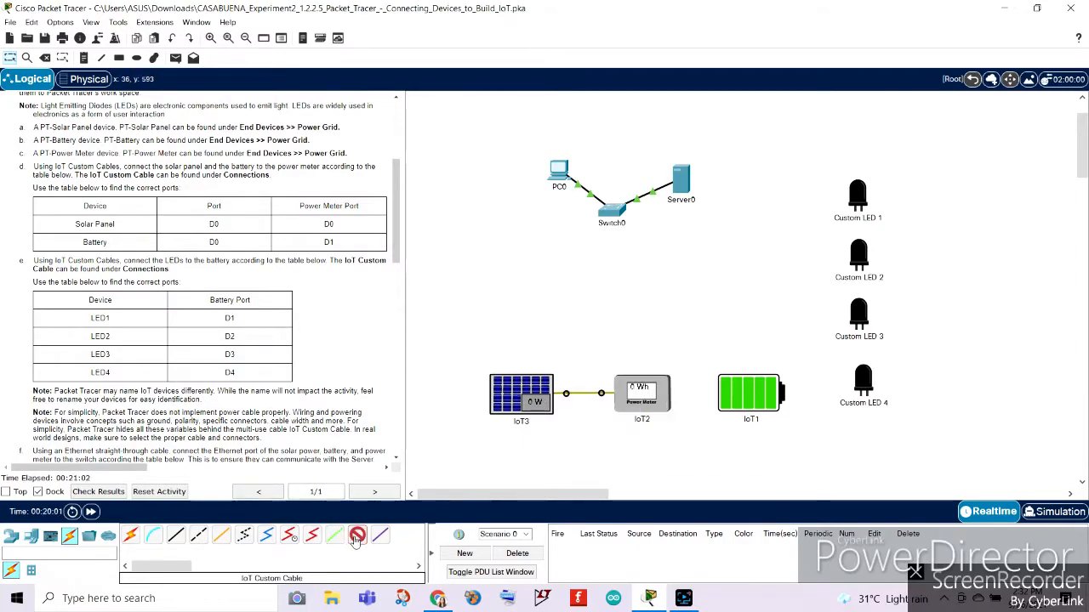
{"action": "left_click", "coordinate": [752, 394]}
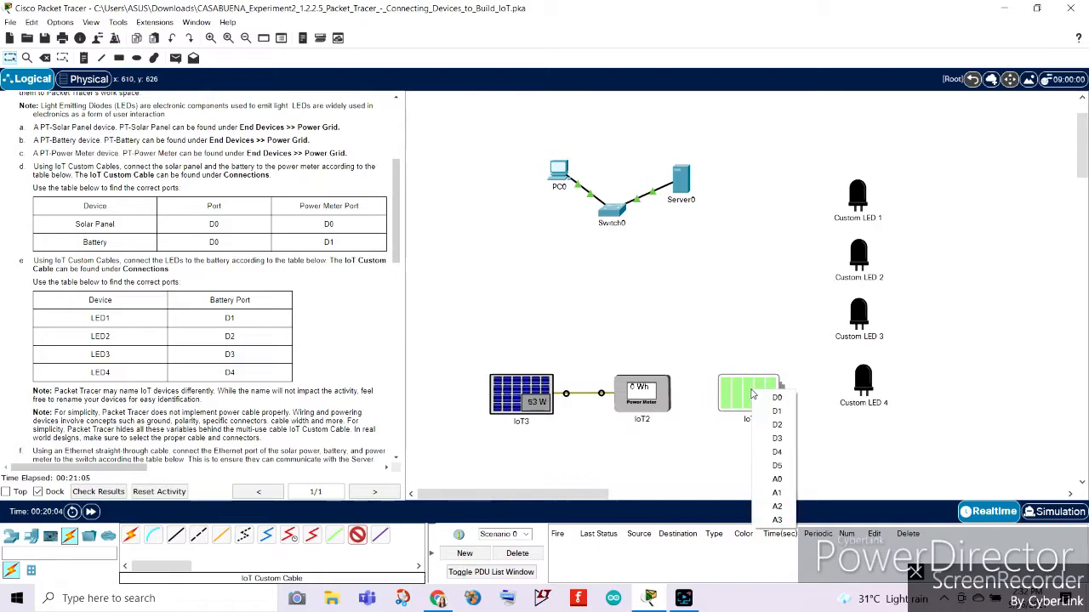
{"action": "left_click", "coordinate": [777, 398]}
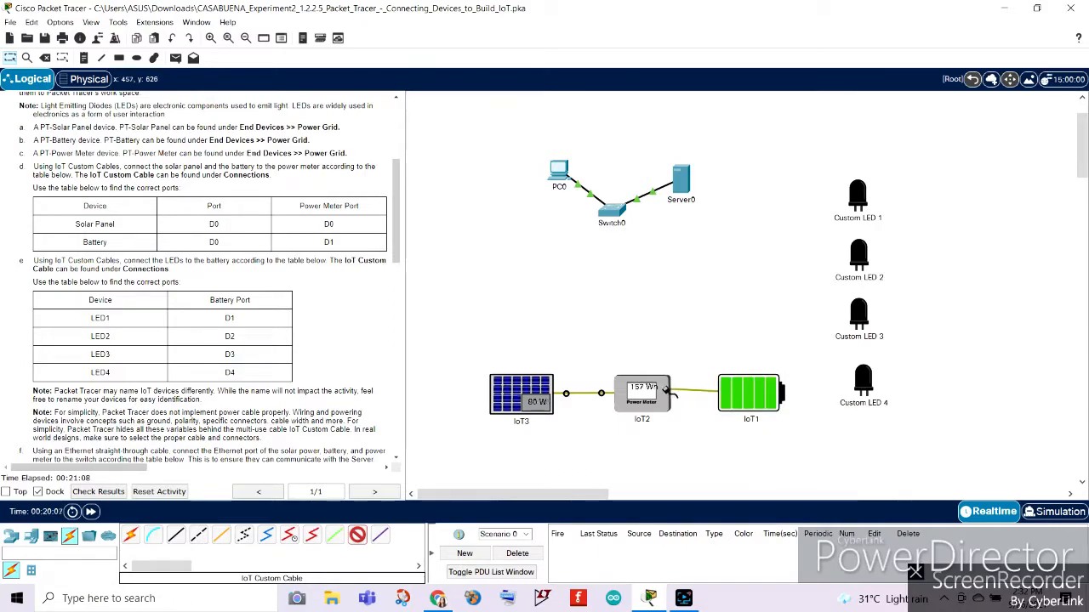
{"action": "left_click", "coordinate": [645, 396]}
{"action": "left_click", "coordinate": [659, 409]}
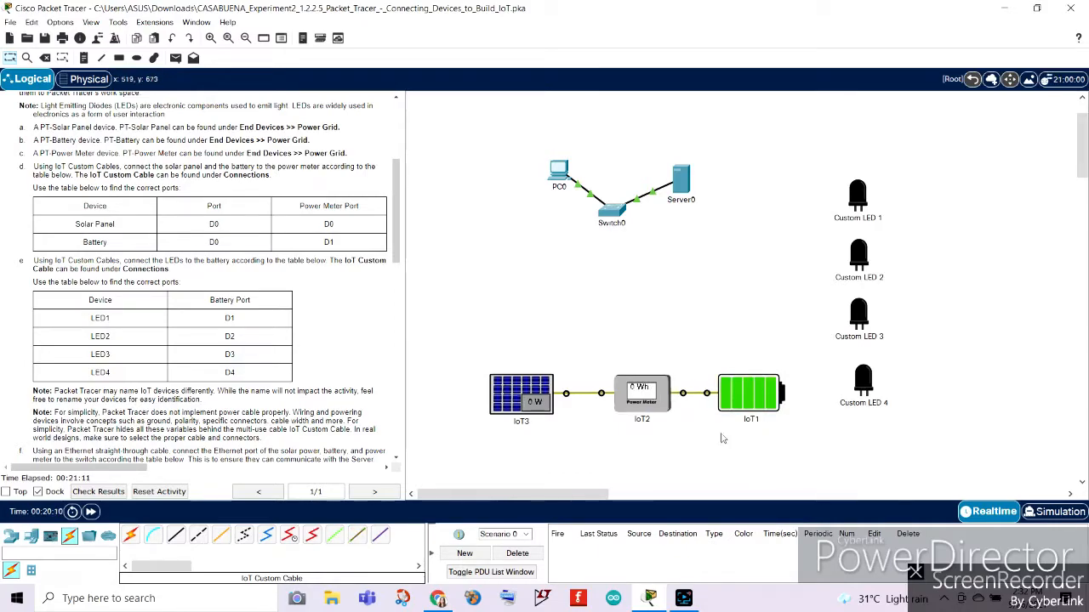
Read instruction e and connect Custom LED 1's D0 port to the battery's D1 port with an IoT Custom Cable.
{"action": "mouse_move", "coordinate": [750, 385]}
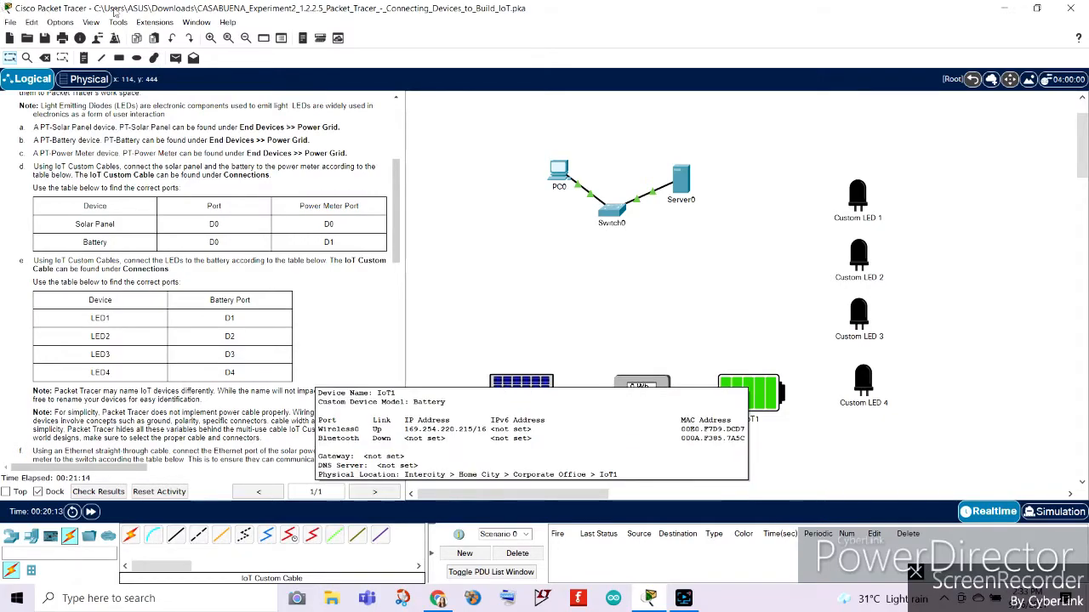
{"action": "scroll", "coordinate": [45, 267], "scroll_direction": "down", "scroll_amount": 1}
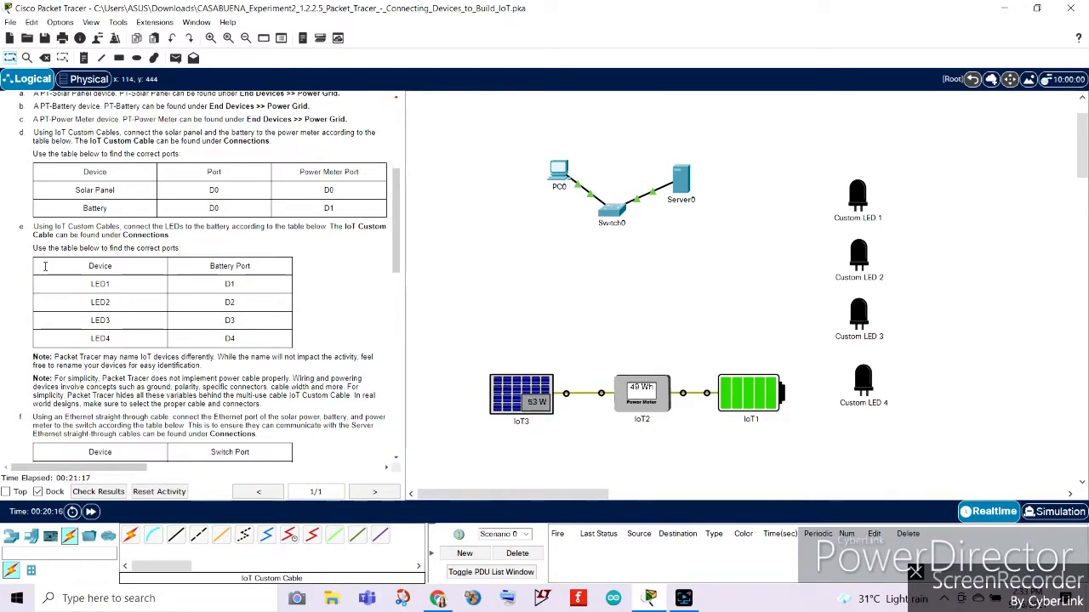
{"action": "triple_click", "coordinate": [34, 227]}
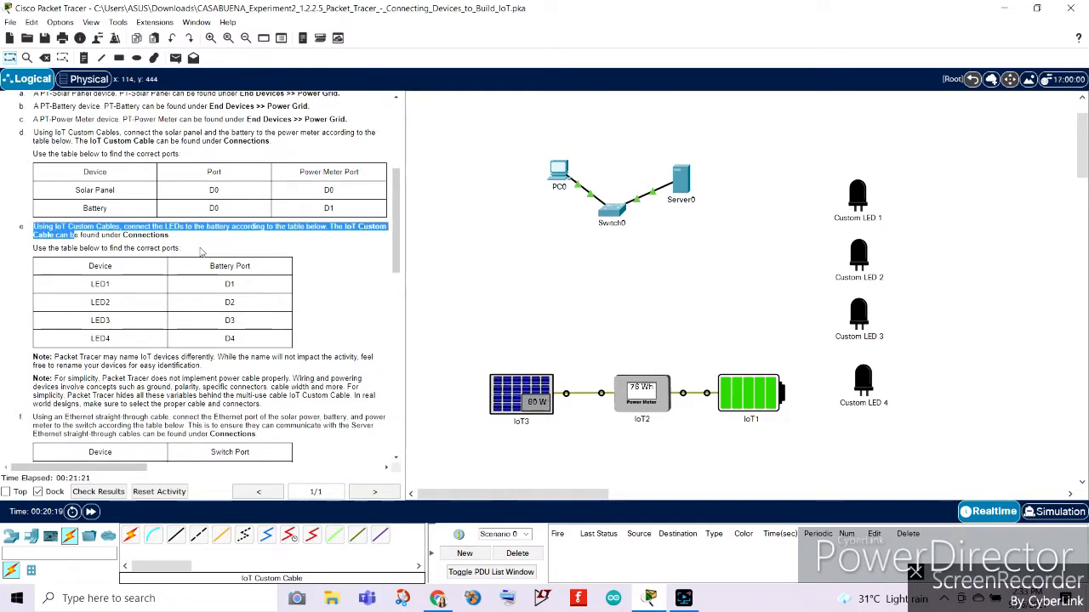
{"action": "left_click", "coordinate": [201, 251]}
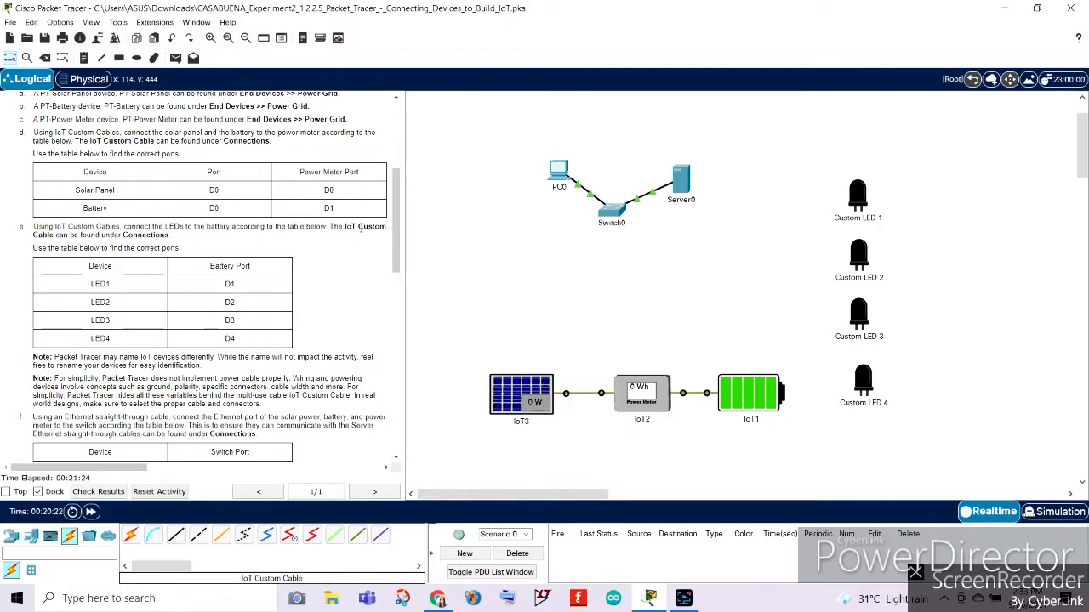
{"action": "triple_click", "coordinate": [340, 238]}
{"action": "left_click", "coordinate": [218, 247]}
{"action": "left_click", "coordinate": [357, 534]}
{"action": "left_click", "coordinate": [380, 534]}
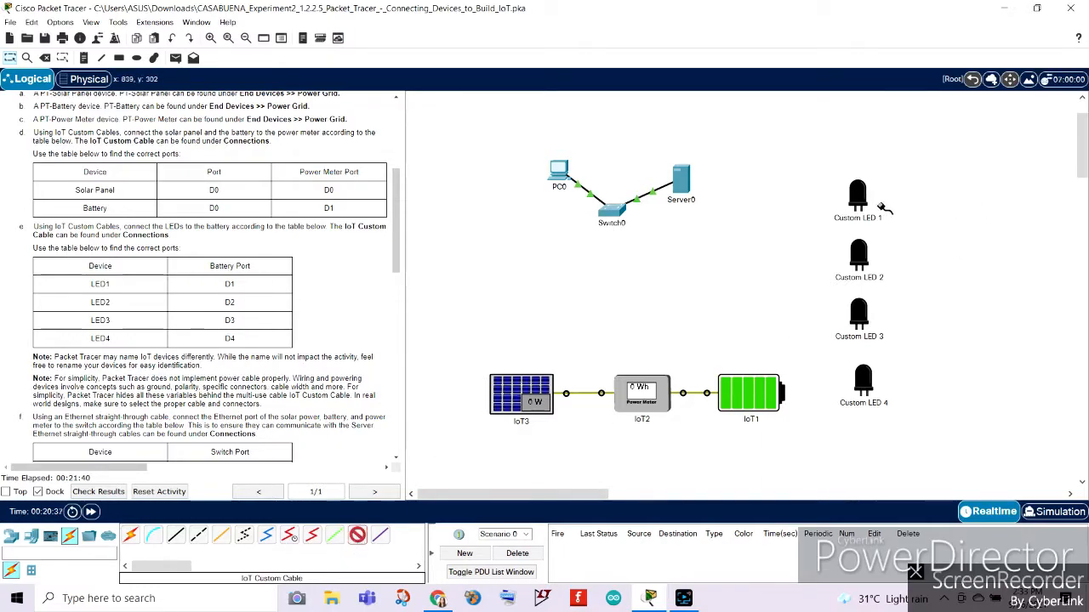
{"action": "left_click", "coordinate": [857, 195]}
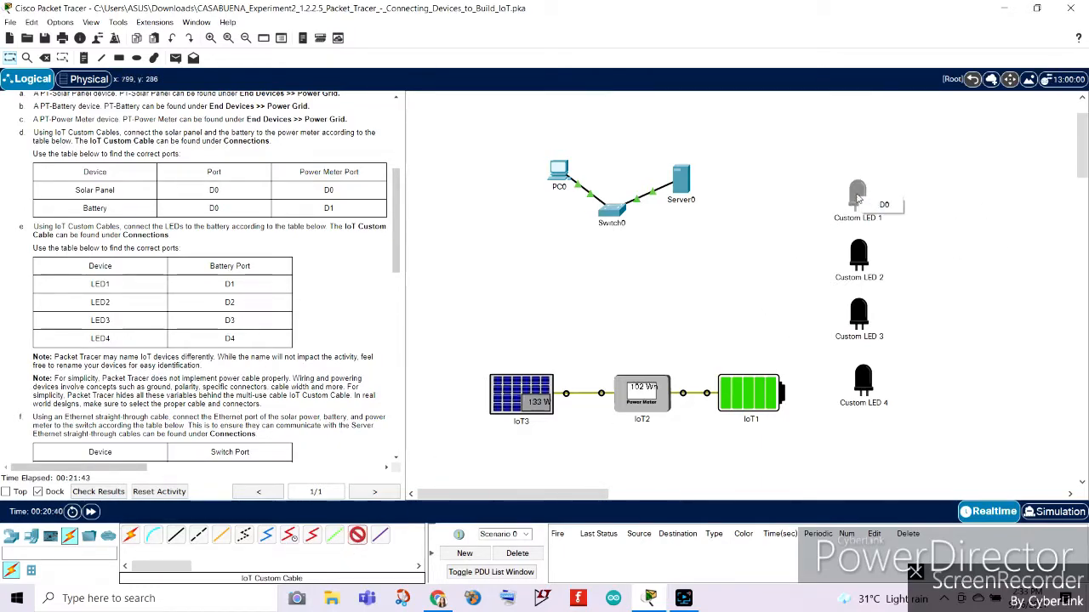
{"action": "left_click", "coordinate": [858, 197]}
{"action": "left_click", "coordinate": [857, 195]}
{"action": "left_click", "coordinate": [855, 192]}
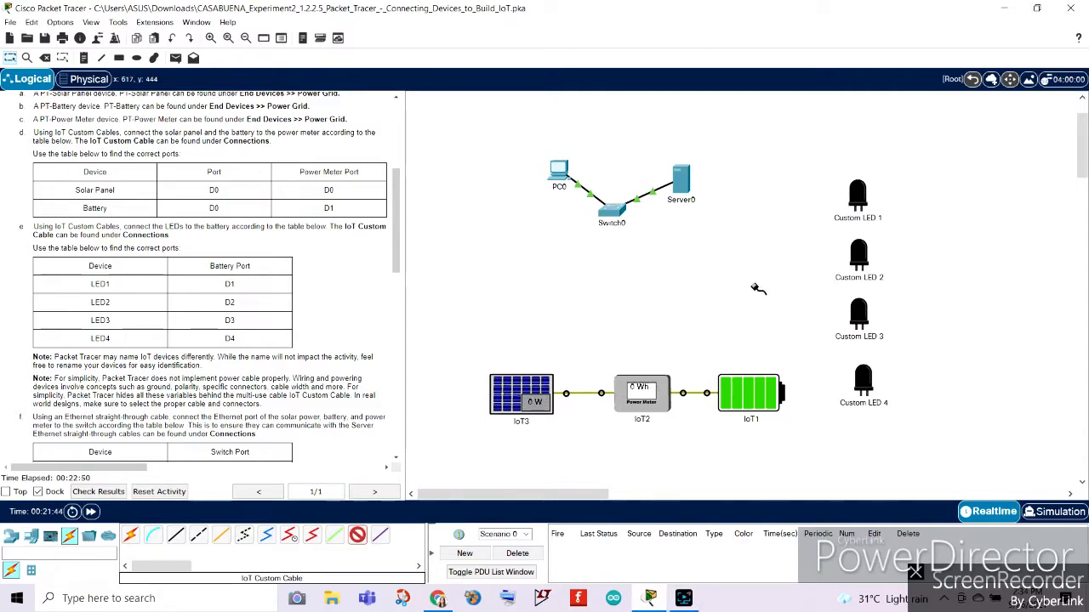
{"action": "left_click", "coordinate": [857, 198]}
{"action": "left_click", "coordinate": [882, 202]}
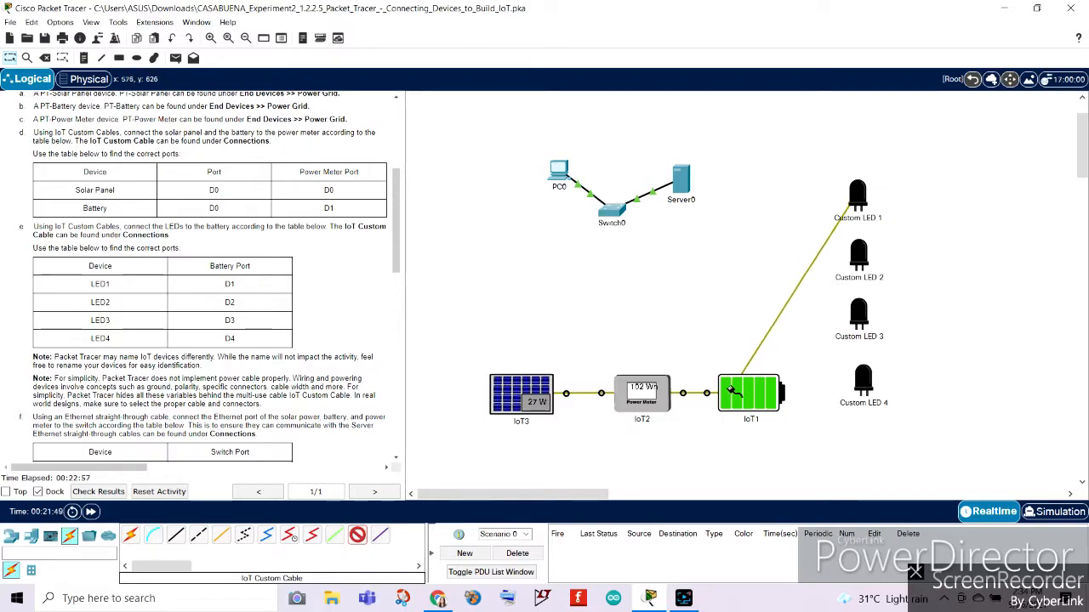
{"action": "left_click", "coordinate": [730, 389]}
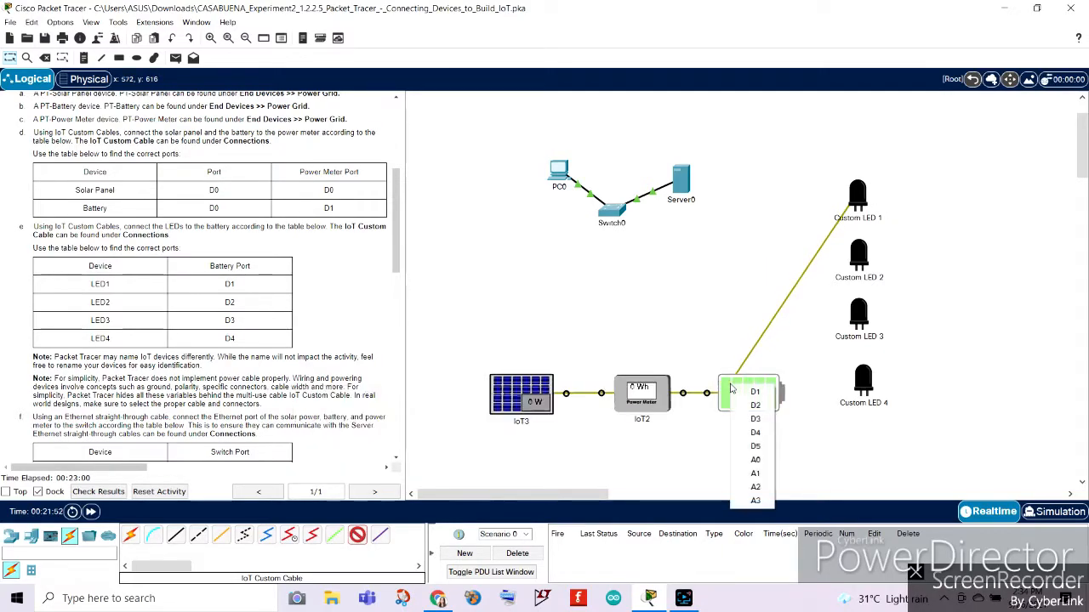
{"action": "left_click", "coordinate": [749, 392]}
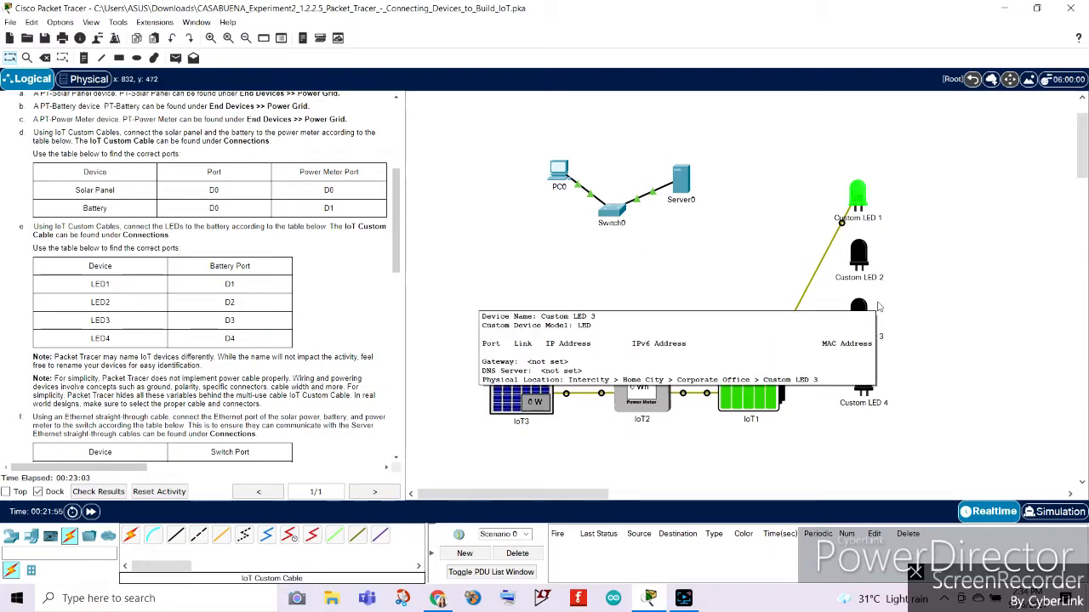
Connect Custom LED 2's D0 port to the battery's D2 port with an IoT Custom Cable.
{"action": "left_click", "coordinate": [859, 255]}
{"action": "left_click", "coordinate": [724, 97]}
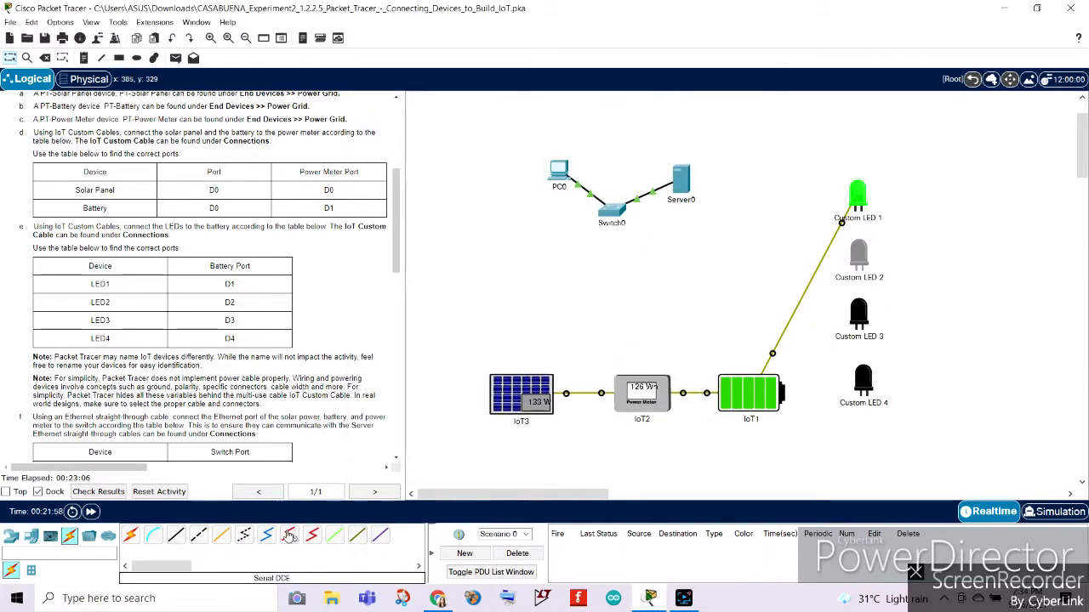
{"action": "left_click", "coordinate": [859, 257]}
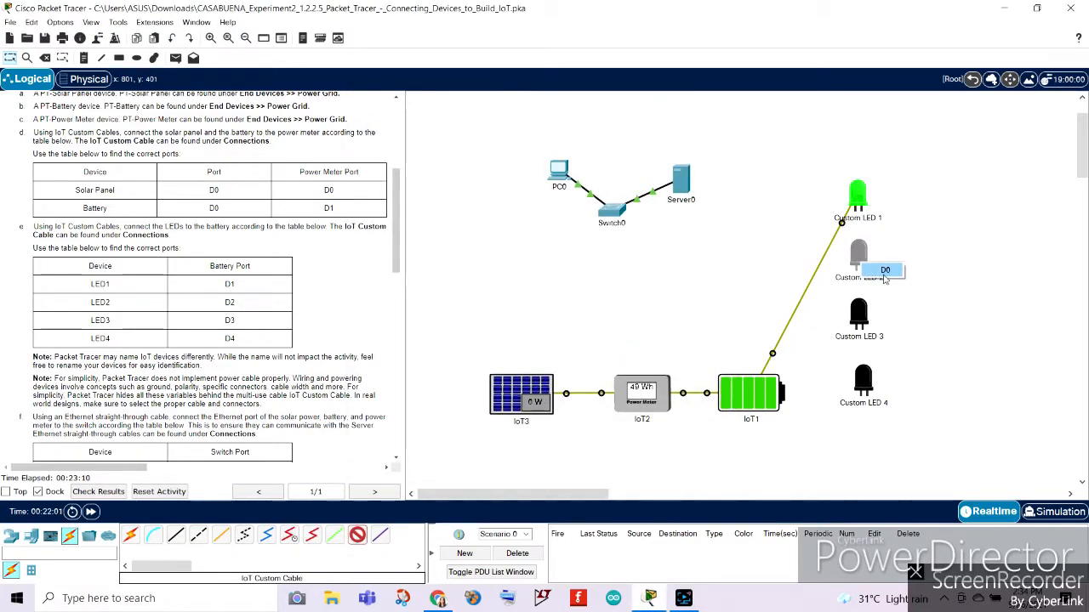
{"action": "left_click", "coordinate": [878, 272]}
{"action": "left_click", "coordinate": [742, 399]}
{"action": "left_click", "coordinate": [744, 405]}
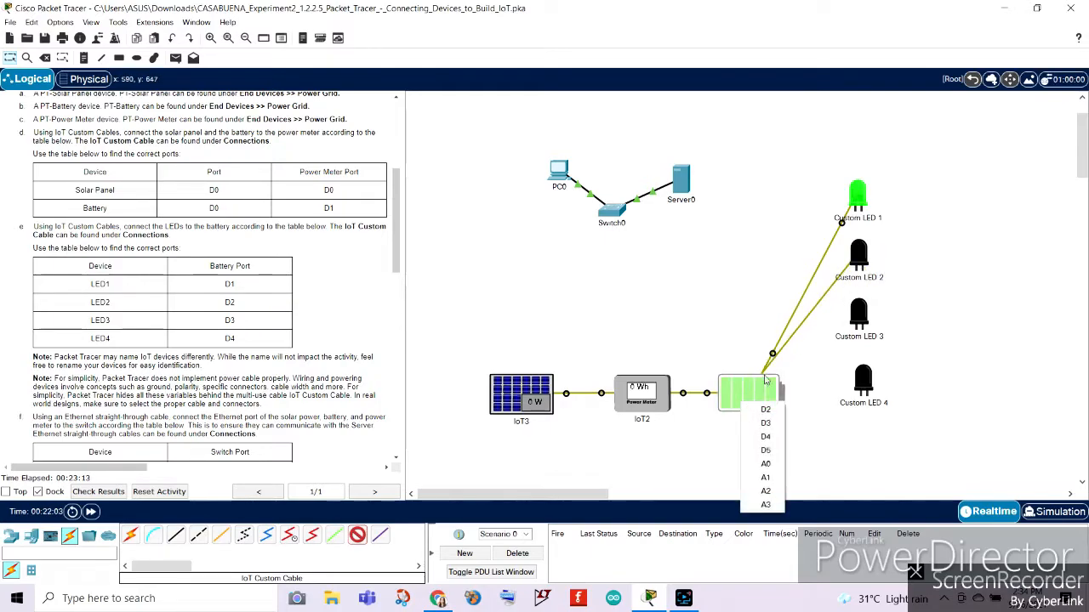
{"action": "left_click", "coordinate": [759, 411]}
Connect Custom LED 3's D0 port to the battery's D3 port with an IoT Custom Cable.
{"action": "left_click", "coordinate": [859, 314]}
{"action": "left_click", "coordinate": [878, 332]}
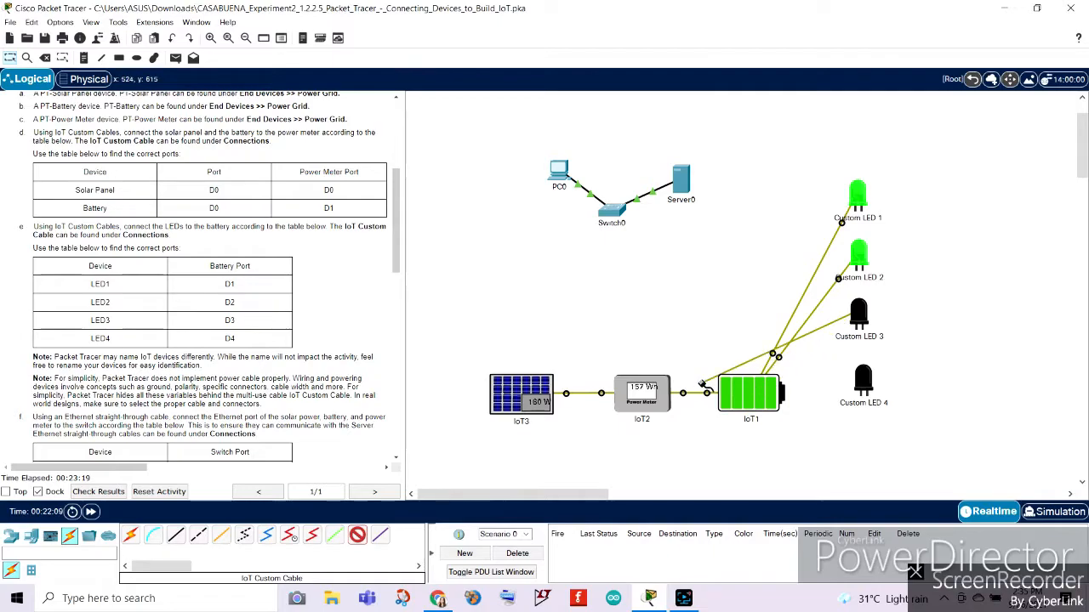
{"action": "left_click", "coordinate": [729, 391]}
{"action": "left_click", "coordinate": [754, 395]}
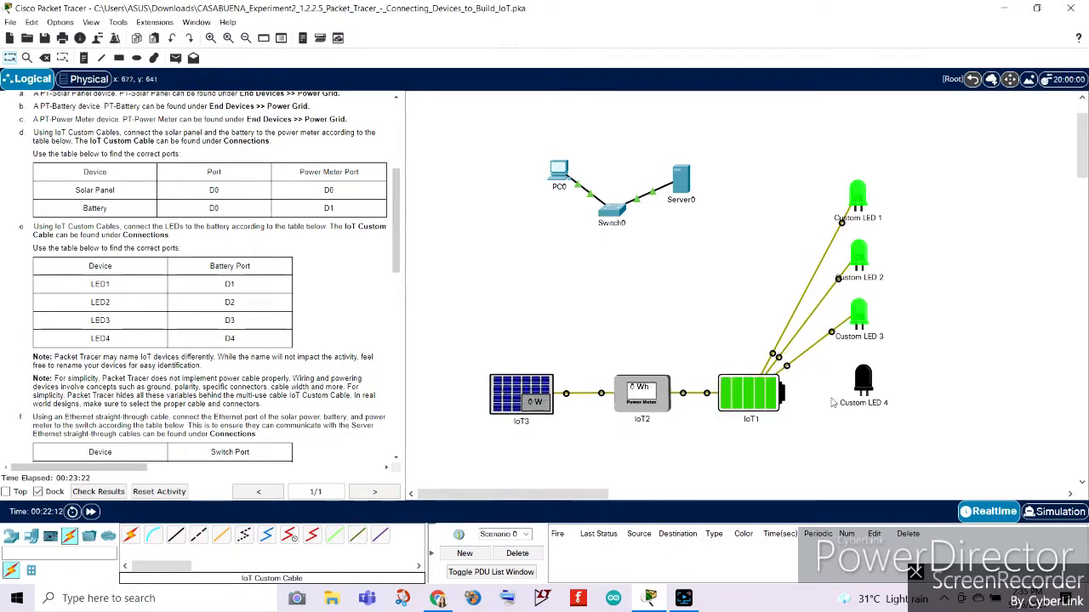
Connect Custom LED 4's D0 port to the battery's D4 port with an IoT Custom Cable.
{"action": "left_click", "coordinate": [867, 389]}
{"action": "left_click", "coordinate": [736, 95]}
{"action": "left_click", "coordinate": [358, 536]}
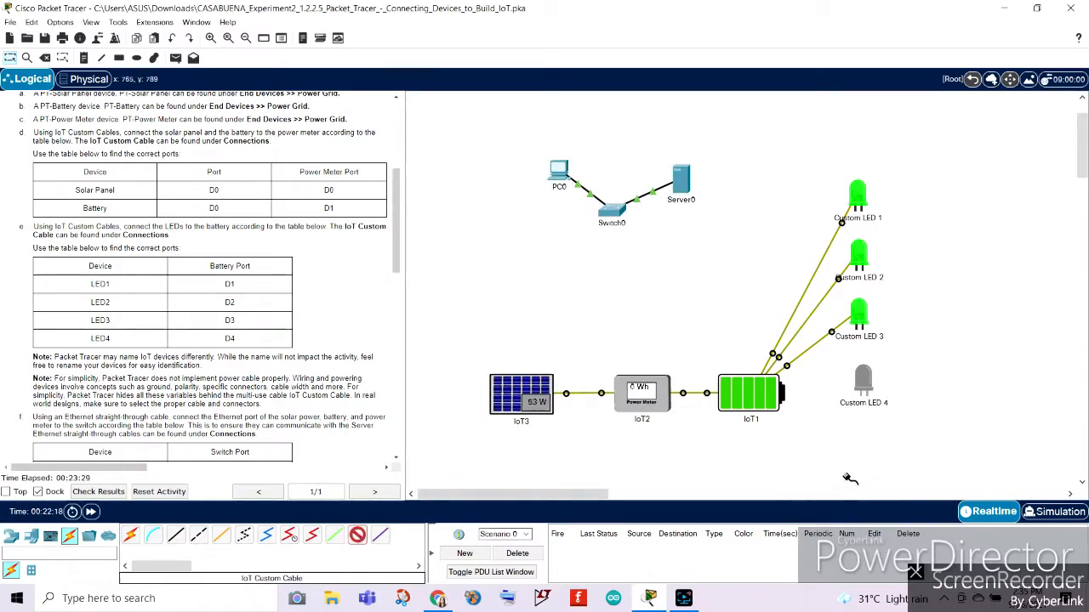
{"action": "left_click", "coordinate": [881, 396]}
{"action": "left_click", "coordinate": [885, 399]}
{"action": "left_click", "coordinate": [752, 384]}
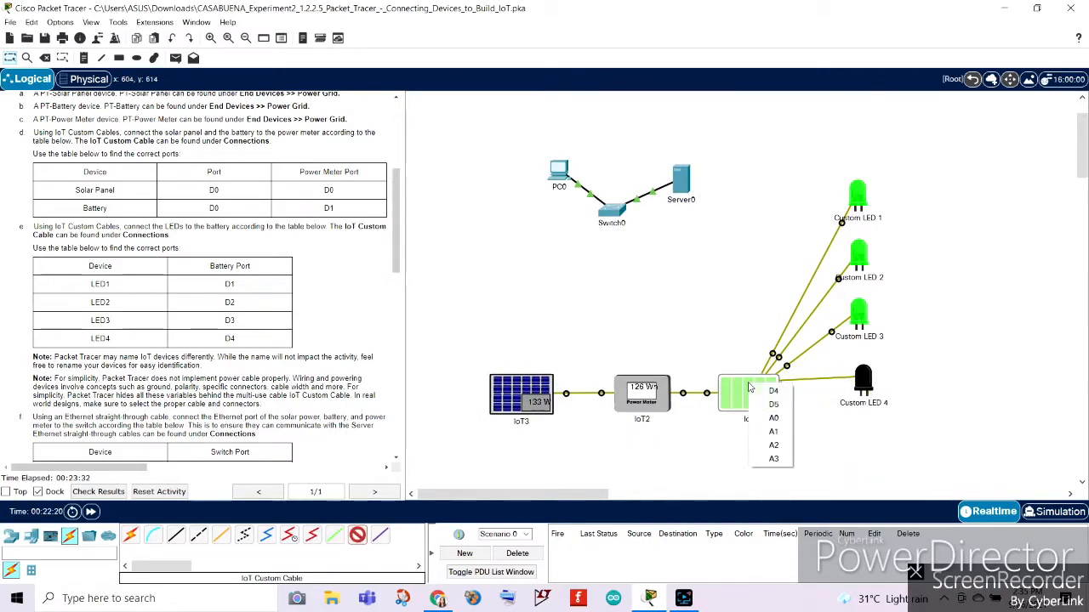
{"action": "left_click", "coordinate": [770, 392]}
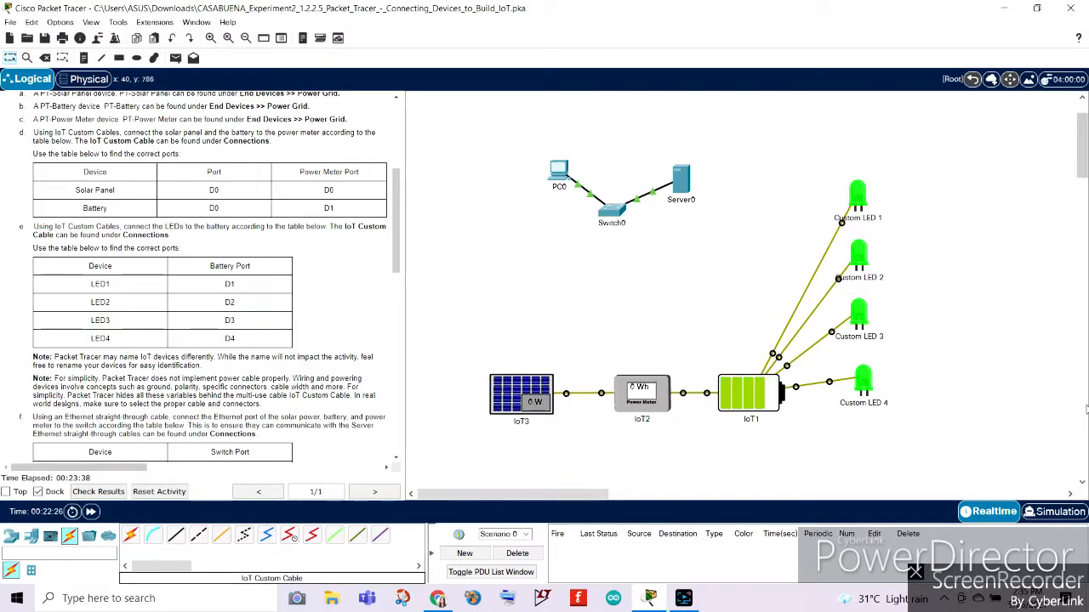
Read instruction f and connect the solar panel's Ethernet port to Switch0's FastEthernet0/3 with a Copper Straight-Through cable.
{"action": "scroll", "coordinate": [355, 265], "scroll_direction": "down", "scroll_amount": 2}
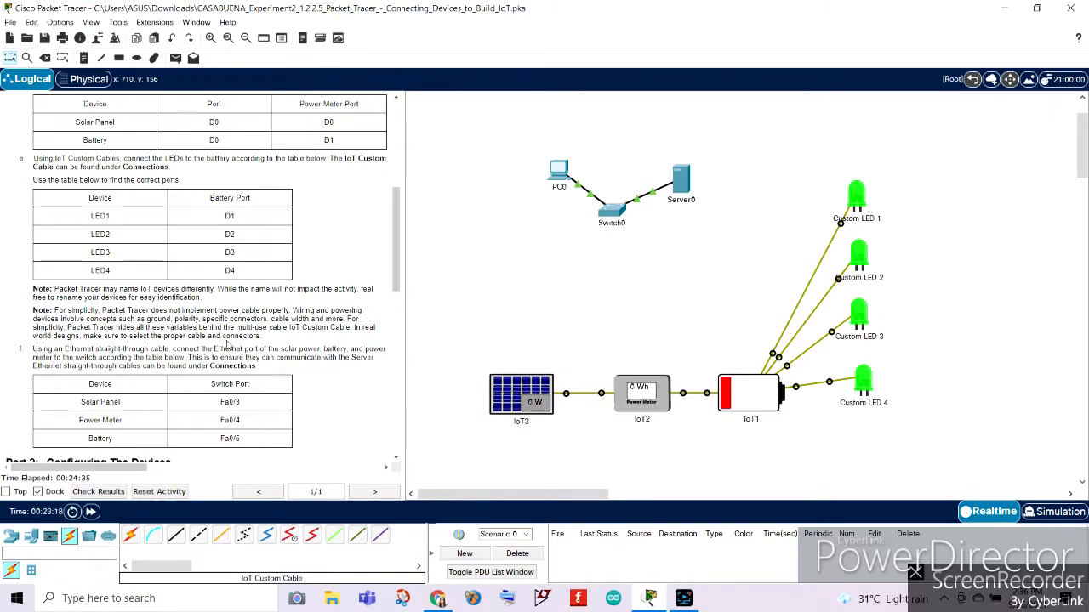
{"action": "scroll", "coordinate": [256, 340], "scroll_direction": "down", "scroll_amount": 3}
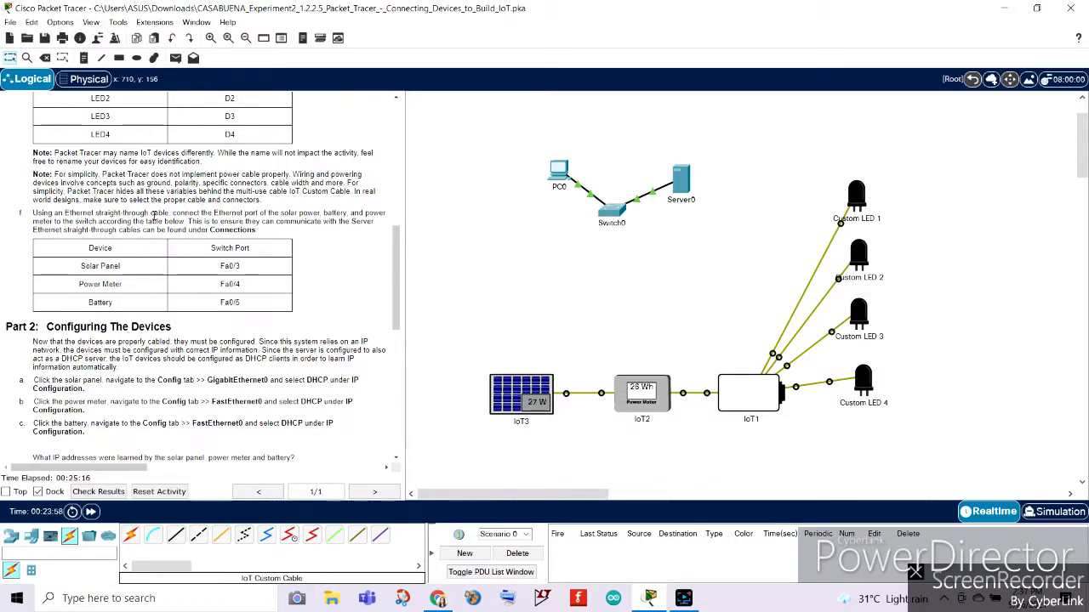
{"action": "scroll", "coordinate": [56, 214], "scroll_direction": "down", "scroll_amount": 2}
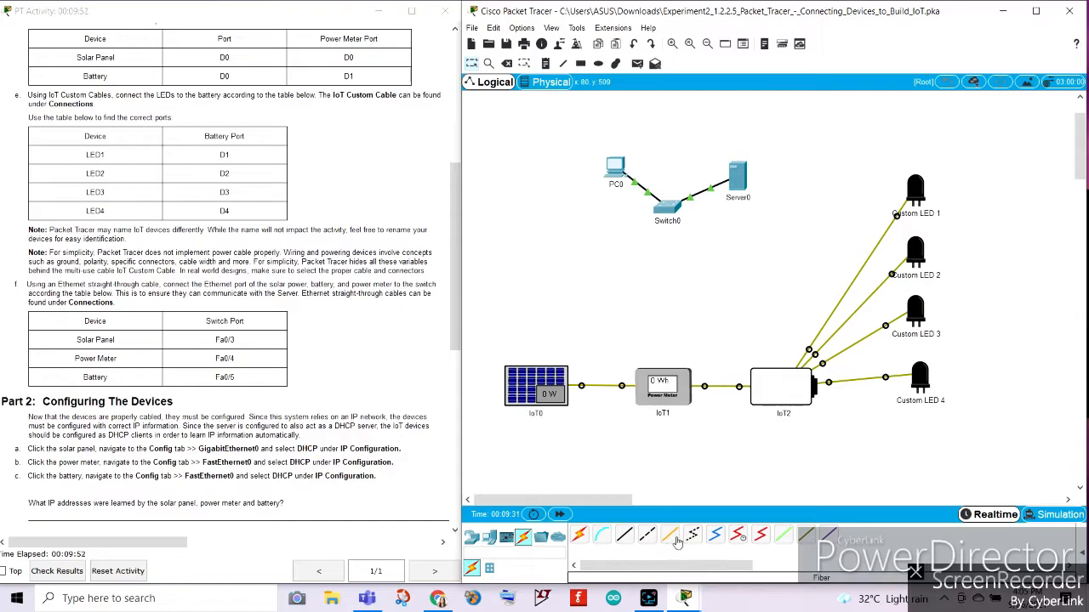
{"action": "left_click", "coordinate": [625, 538]}
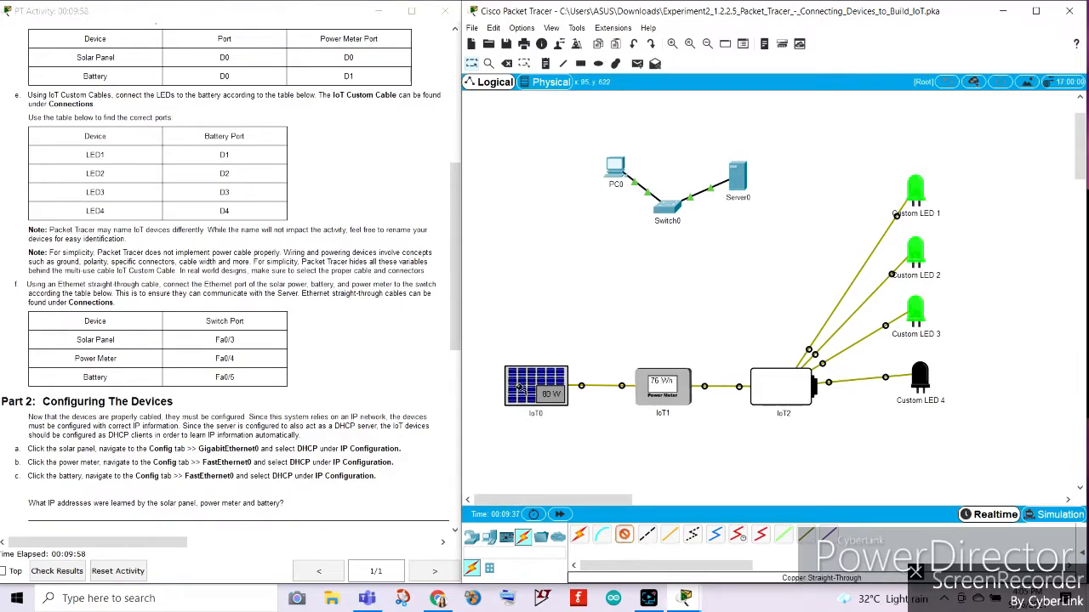
{"action": "left_click", "coordinate": [541, 388]}
{"action": "left_click", "coordinate": [587, 398]}
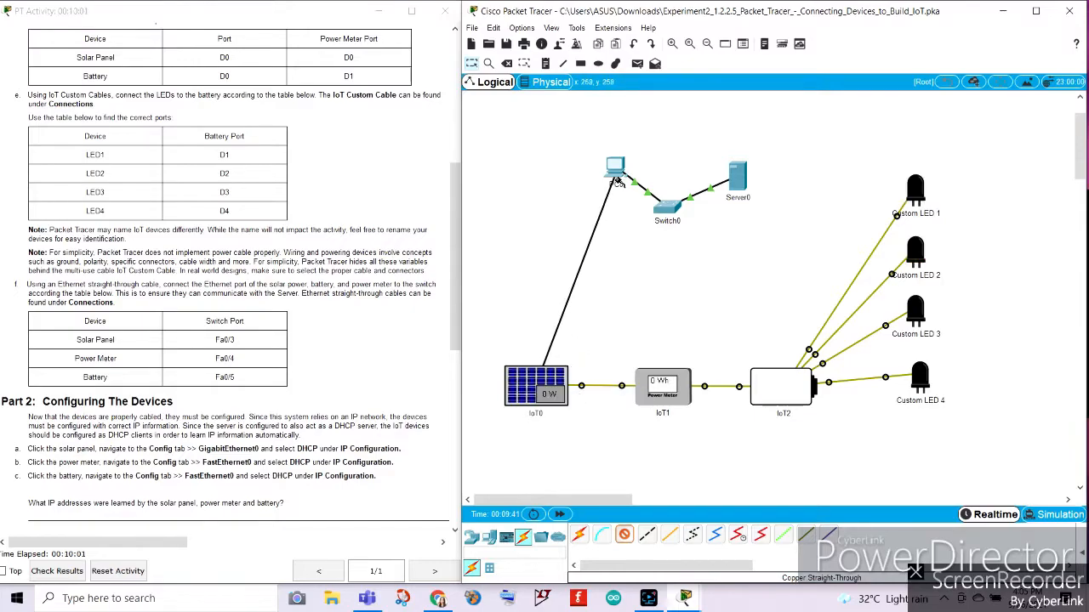
{"action": "left_click", "coordinate": [672, 212]}
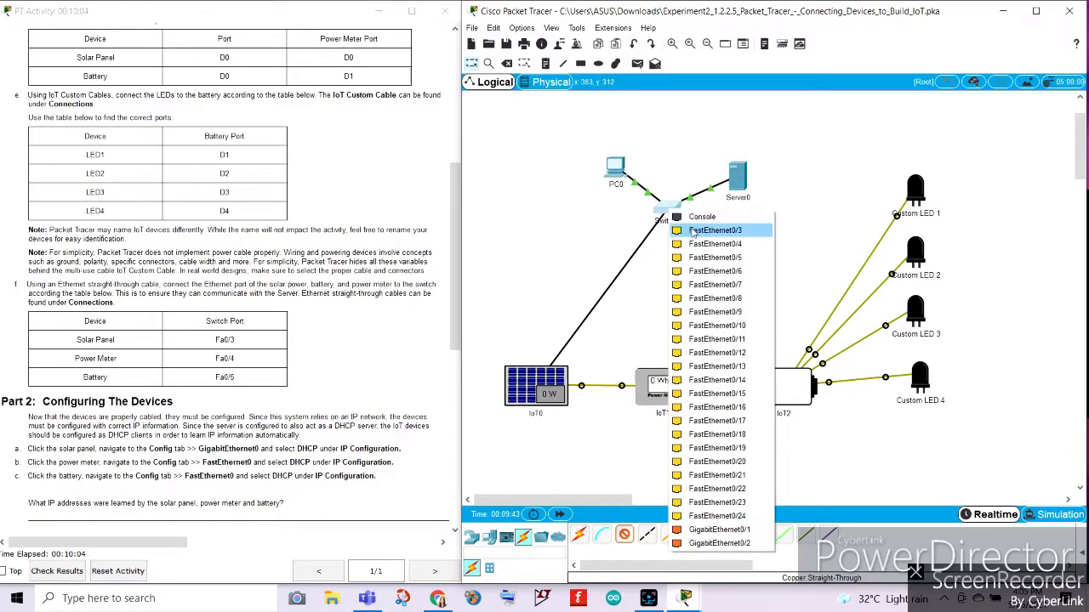
{"action": "left_click", "coordinate": [693, 233]}
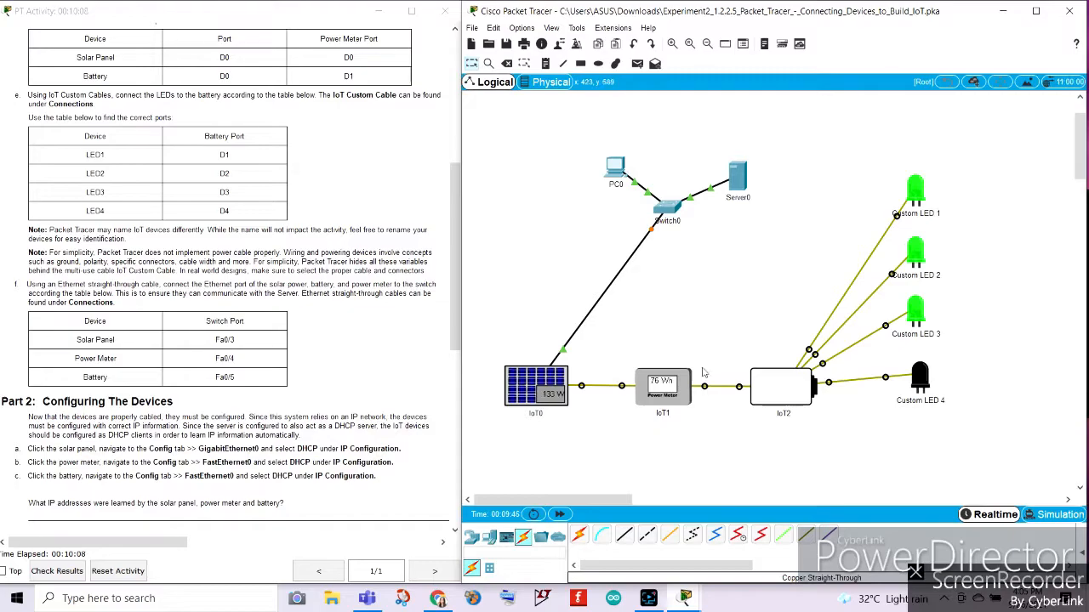
Connect the power meter's Ethernet port to Switch0's FastEthernet0/4 with a Copper Straight-Through cable.
{"action": "left_click", "coordinate": [623, 538]}
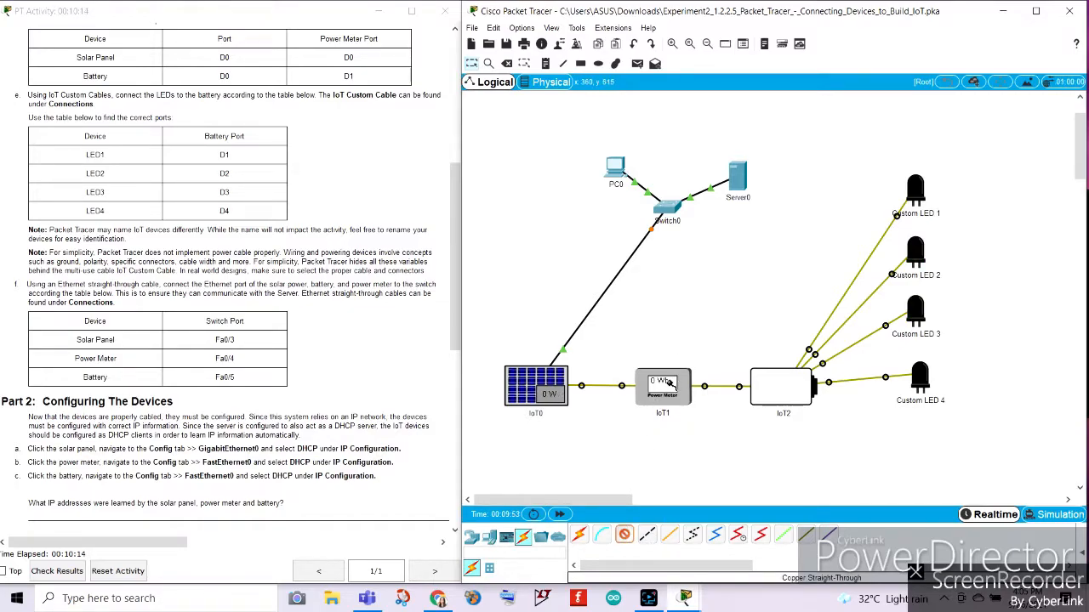
{"action": "left_click", "coordinate": [667, 384]}
{"action": "left_click", "coordinate": [681, 385]}
{"action": "left_click", "coordinate": [666, 214]}
{"action": "left_click", "coordinate": [702, 235]}
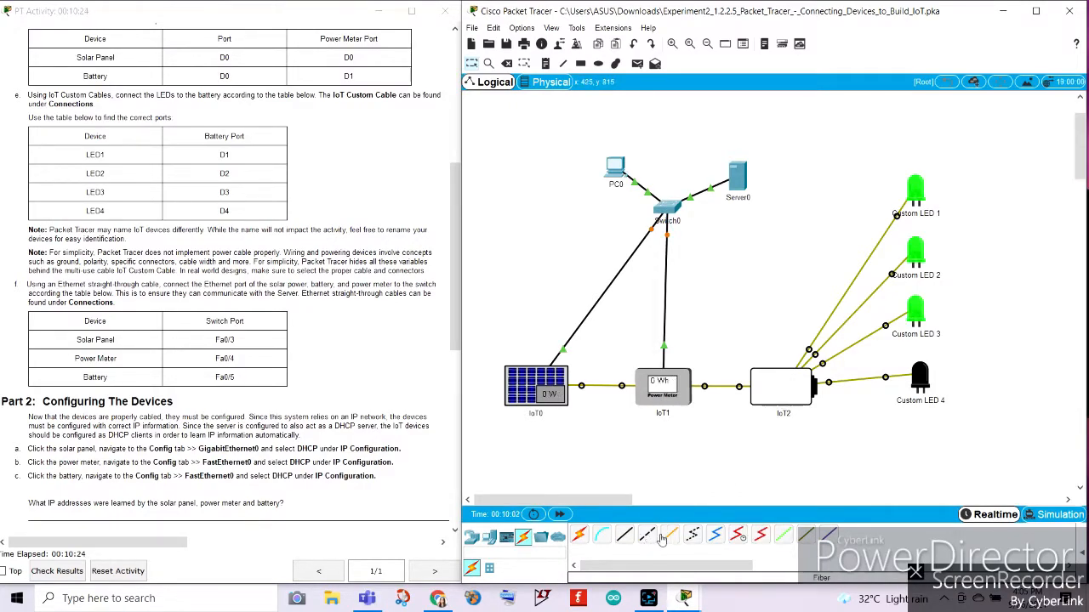
Connect the battery's FastEthernet0 port to Switch0's FastEthernet0/5 with a Copper Straight-Through cable.
{"action": "left_click", "coordinate": [624, 534]}
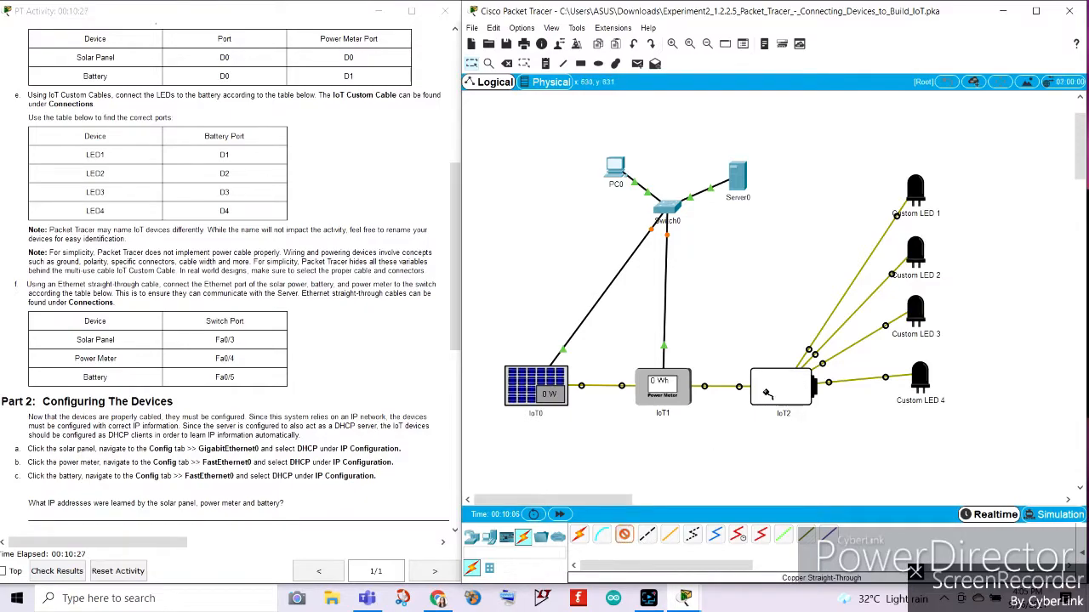
{"action": "left_click", "coordinate": [770, 391]}
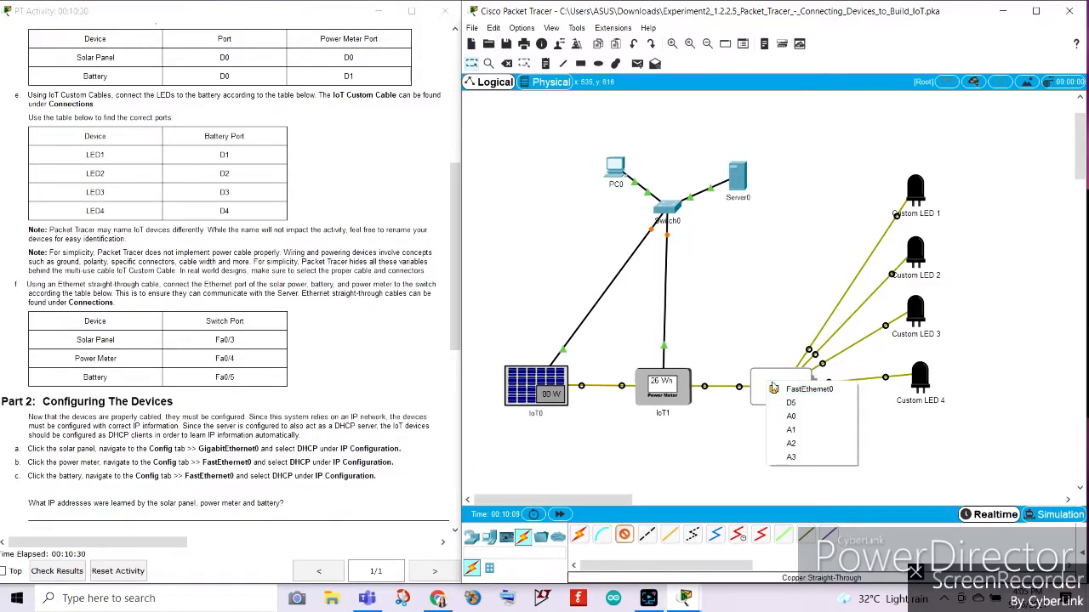
{"action": "left_click", "coordinate": [773, 389]}
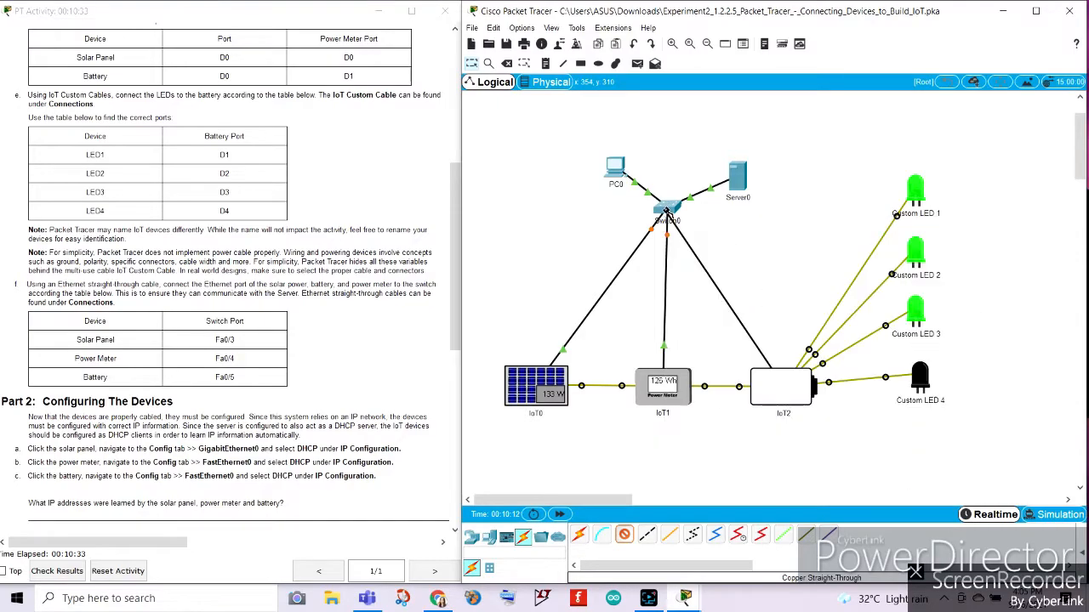
{"action": "left_click", "coordinate": [666, 210]}
{"action": "left_click", "coordinate": [708, 228]}
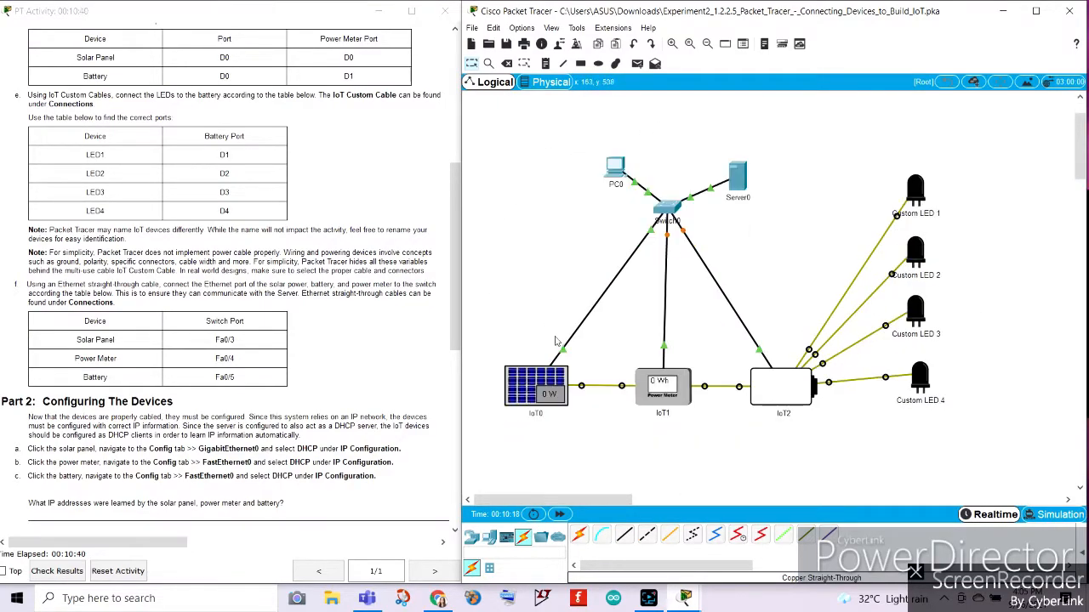
Read the Part 2 instructions and set the solar panel's GigabitEthernet0 IP configuration to DHCP.
{"action": "scroll", "coordinate": [502, 433], "scroll_direction": "down", "scroll_amount": 2}
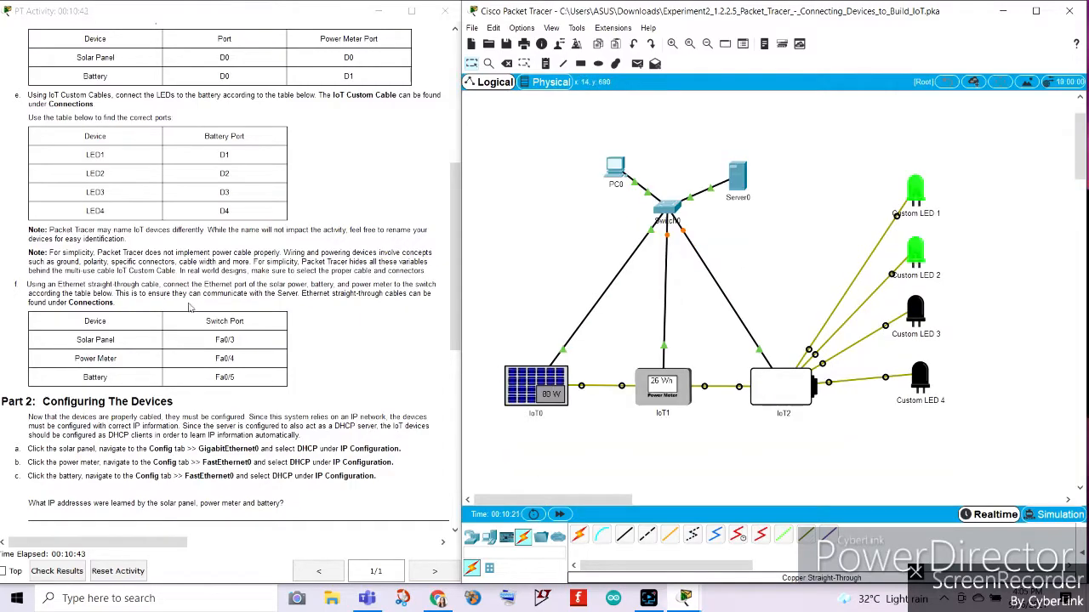
{"action": "scroll", "coordinate": [192, 307], "scroll_direction": "down", "scroll_amount": 9}
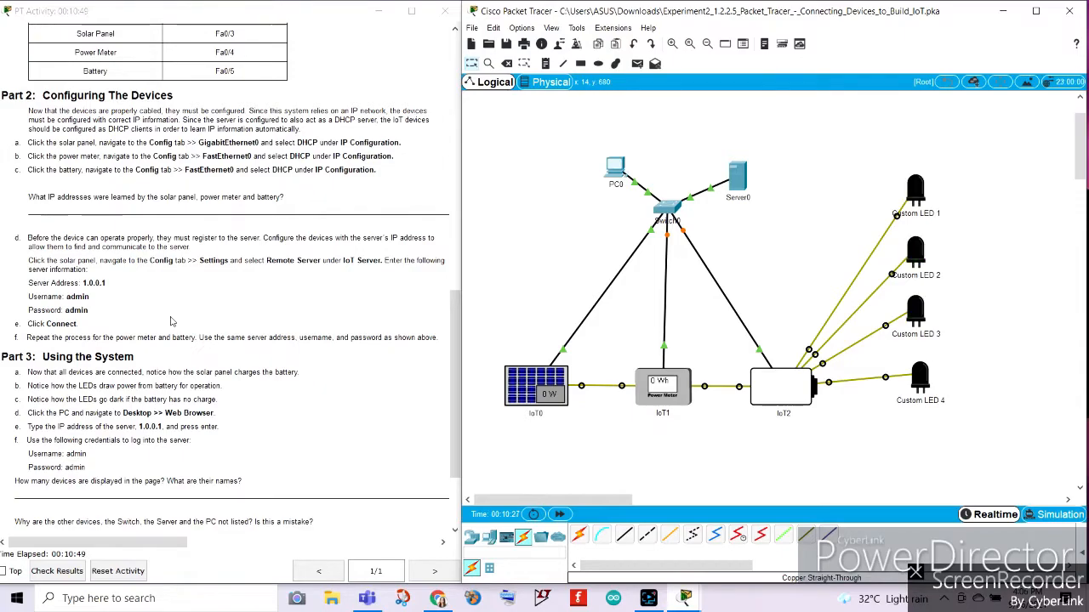
{"action": "left_click", "coordinate": [170, 322]}
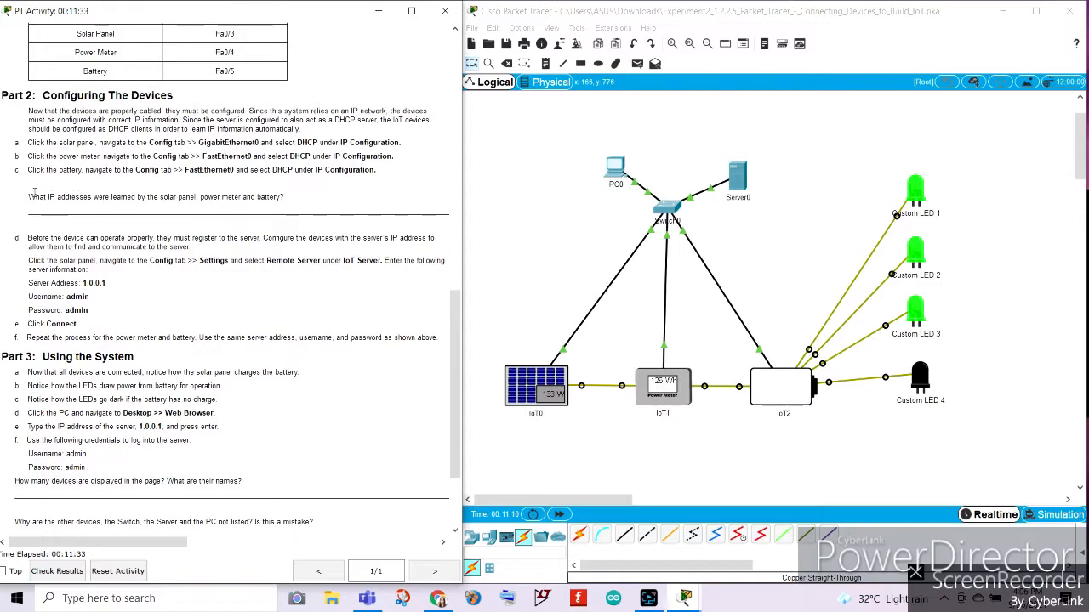
{"action": "left_click", "coordinate": [534, 388]}
{"action": "left_click_drag", "start_coordinate": [549, 81], "coordinate": [767, 35]}
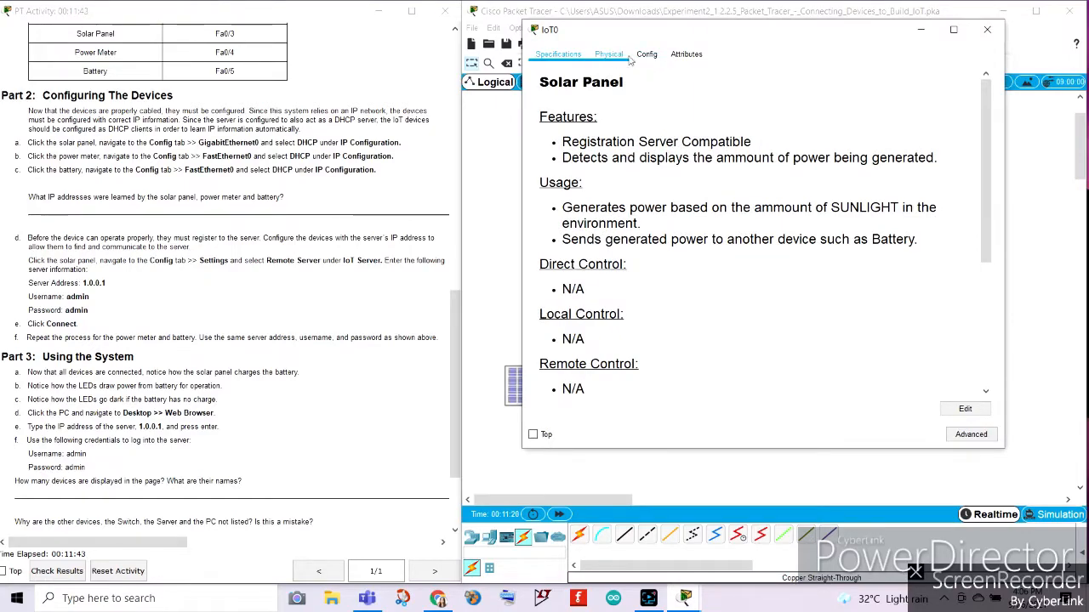
{"action": "left_click", "coordinate": [647, 54]}
{"action": "left_click", "coordinate": [702, 107]}
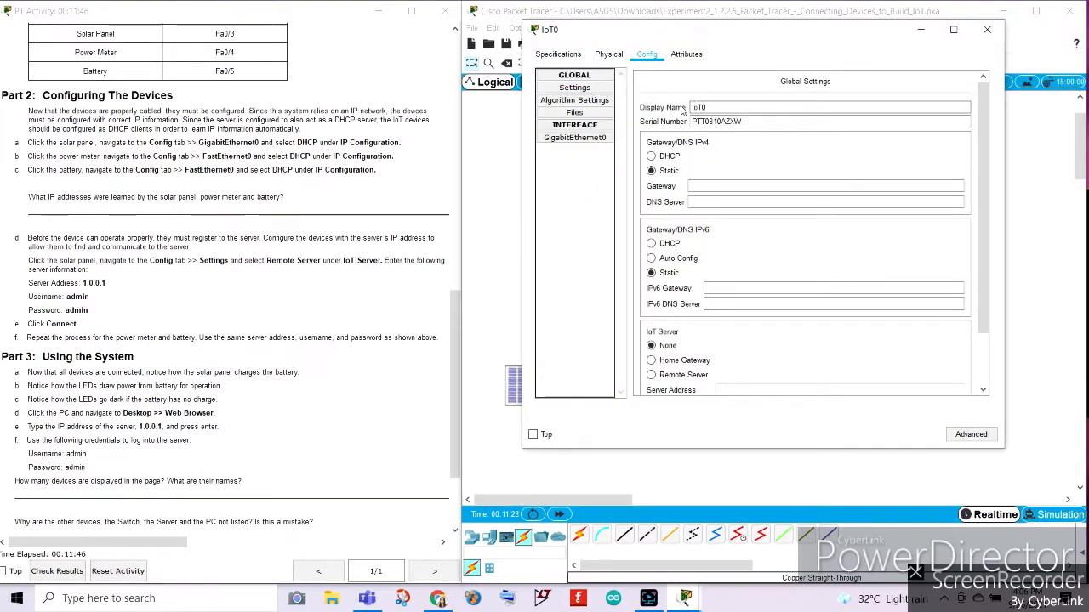
{"action": "left_click", "coordinate": [574, 139]}
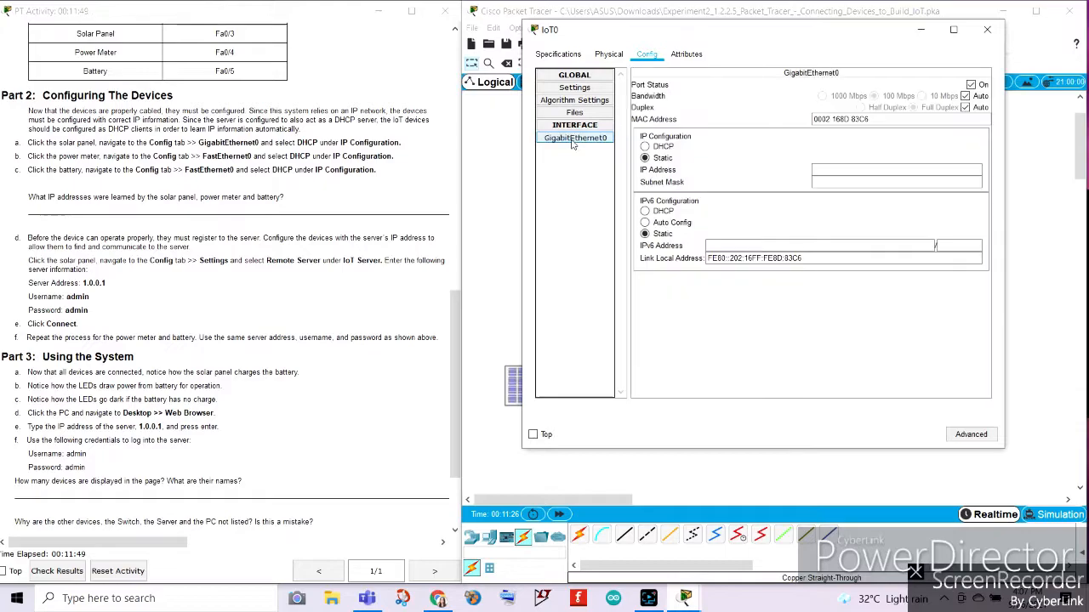
{"action": "left_click", "coordinate": [651, 147]}
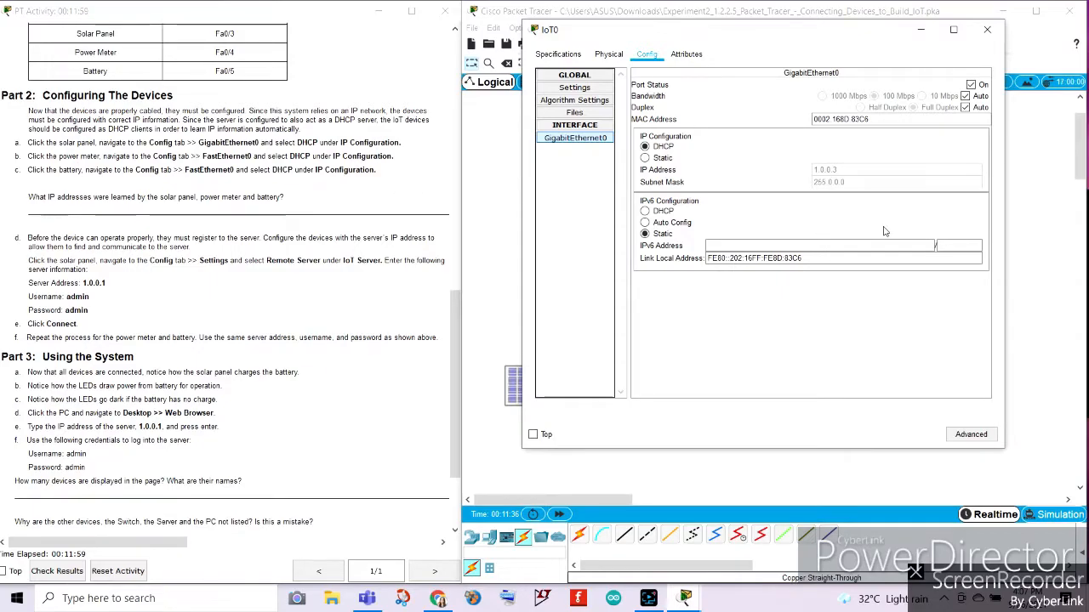
{"action": "left_click", "coordinate": [987, 29]}
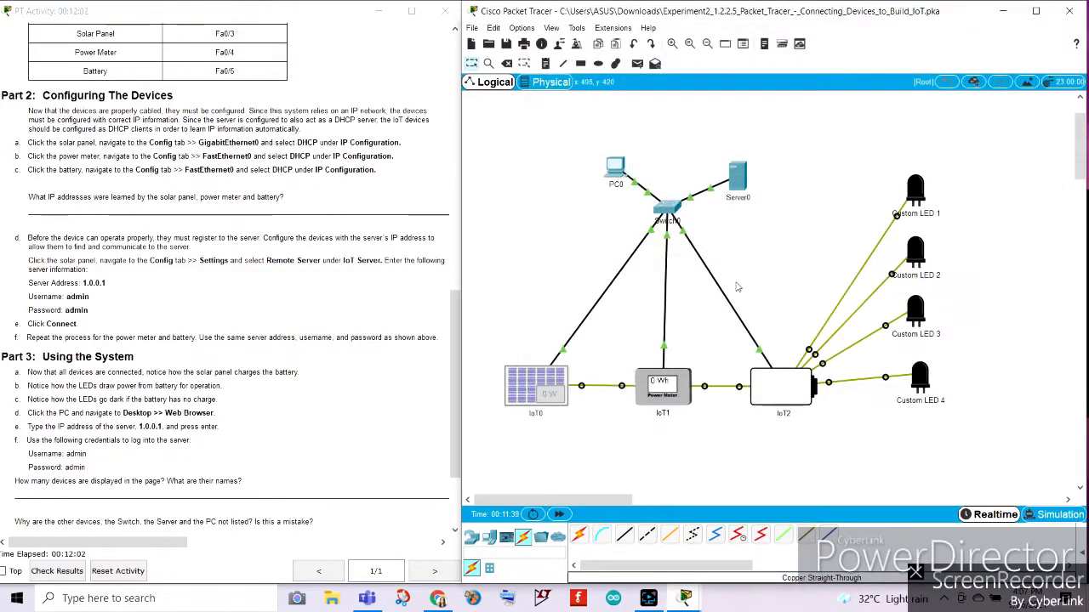
Set the power meter's FastEthernet0 IP configuration to DHCP.
{"action": "left_click", "coordinate": [663, 387]}
{"action": "left_click_drag", "start_coordinate": [545, 79], "coordinate": [774, 46]}
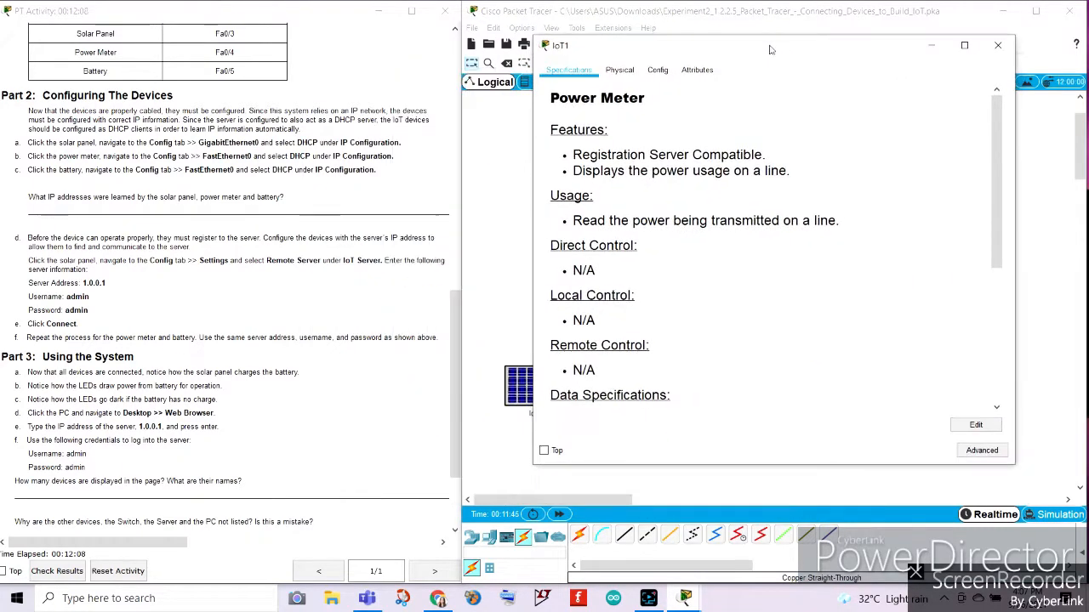
{"action": "left_click", "coordinate": [662, 72]}
{"action": "left_click", "coordinate": [592, 155]}
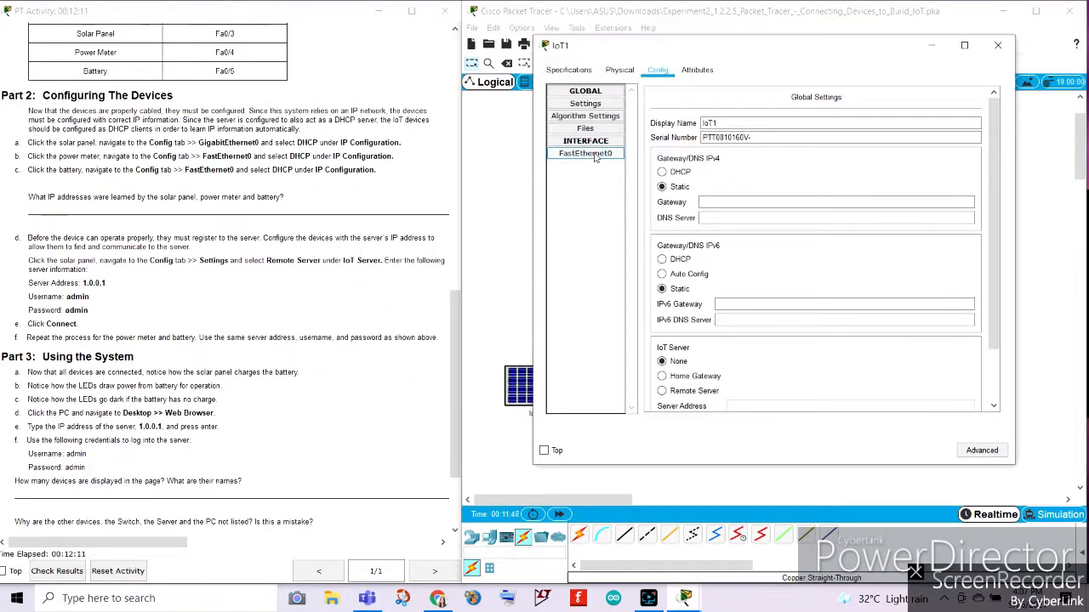
{"action": "left_click", "coordinate": [656, 162]}
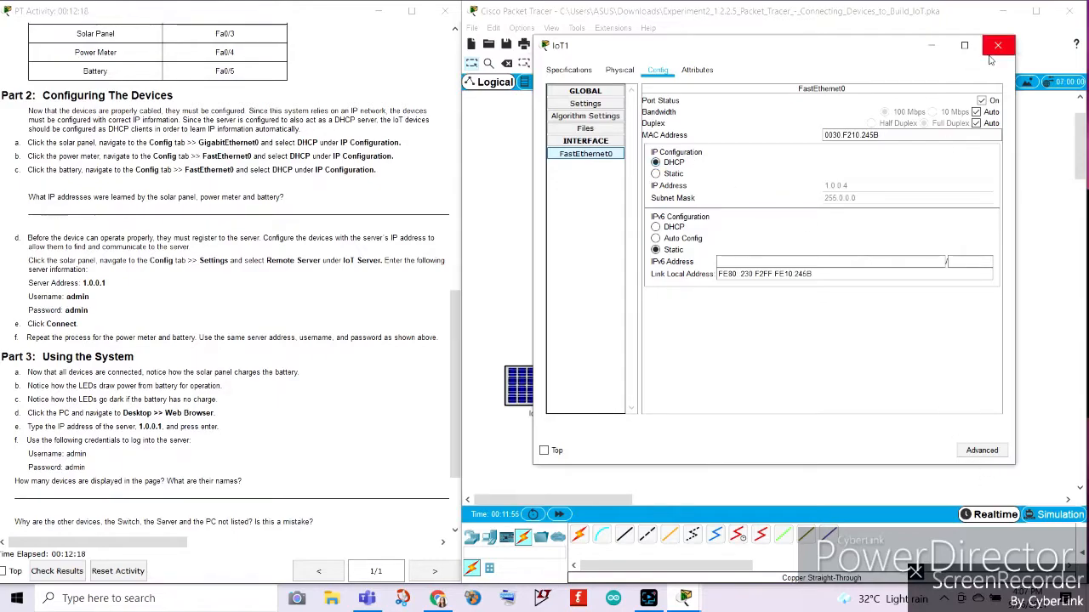
{"action": "left_click", "coordinate": [997, 45]}
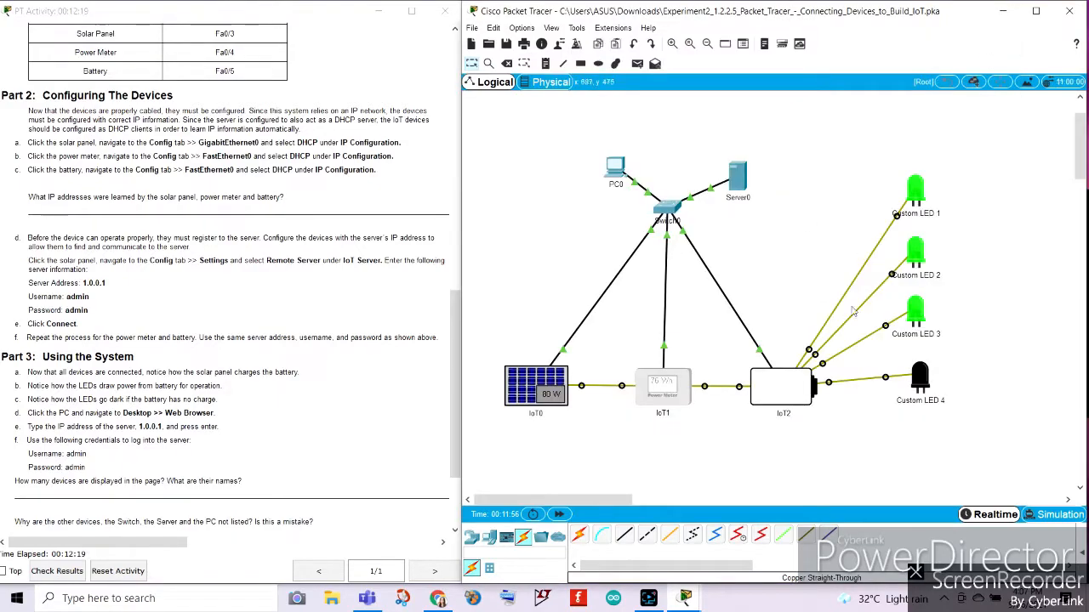
Set the battery's FastEthernet0 IP configuration to DHCP.
{"action": "left_click", "coordinate": [780, 388]}
{"action": "left_click_drag", "start_coordinate": [549, 80], "coordinate": [715, 79]}
{"action": "left_click", "coordinate": [594, 99]}
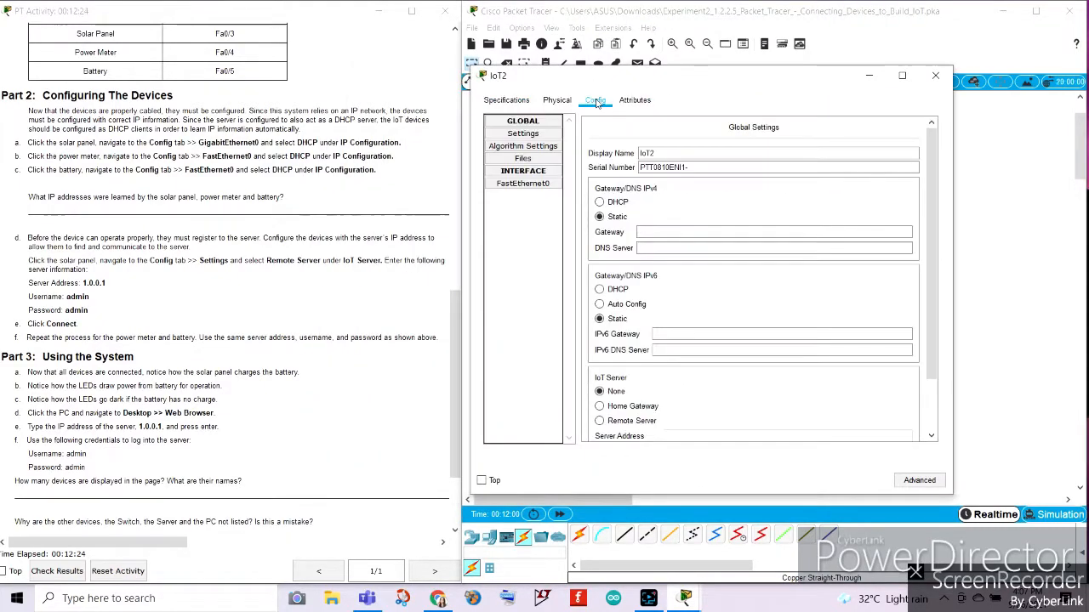
{"action": "left_click", "coordinate": [512, 189]}
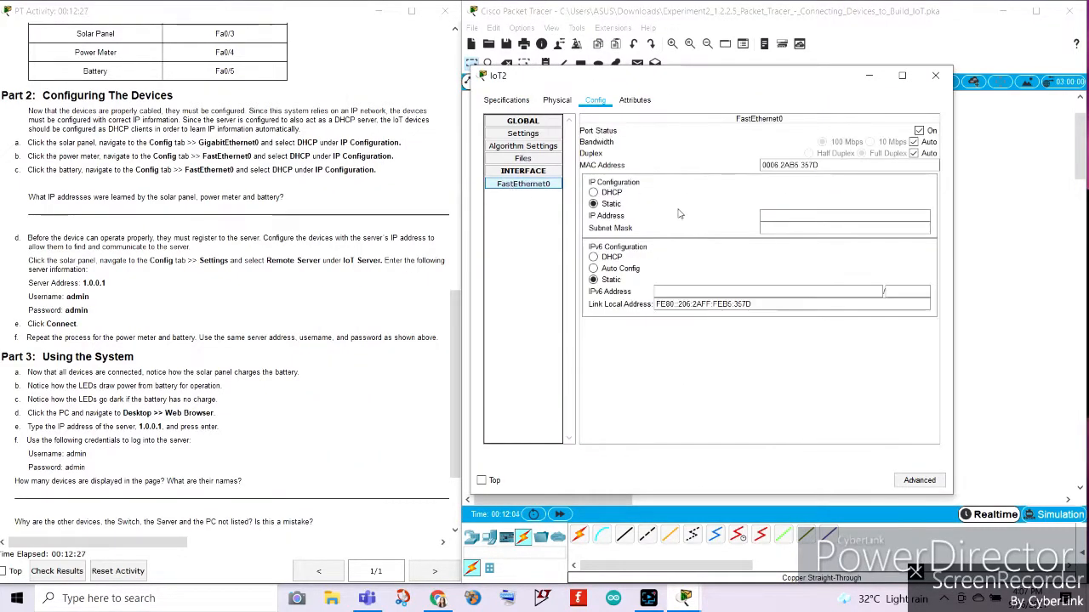
{"action": "left_click", "coordinate": [593, 193]}
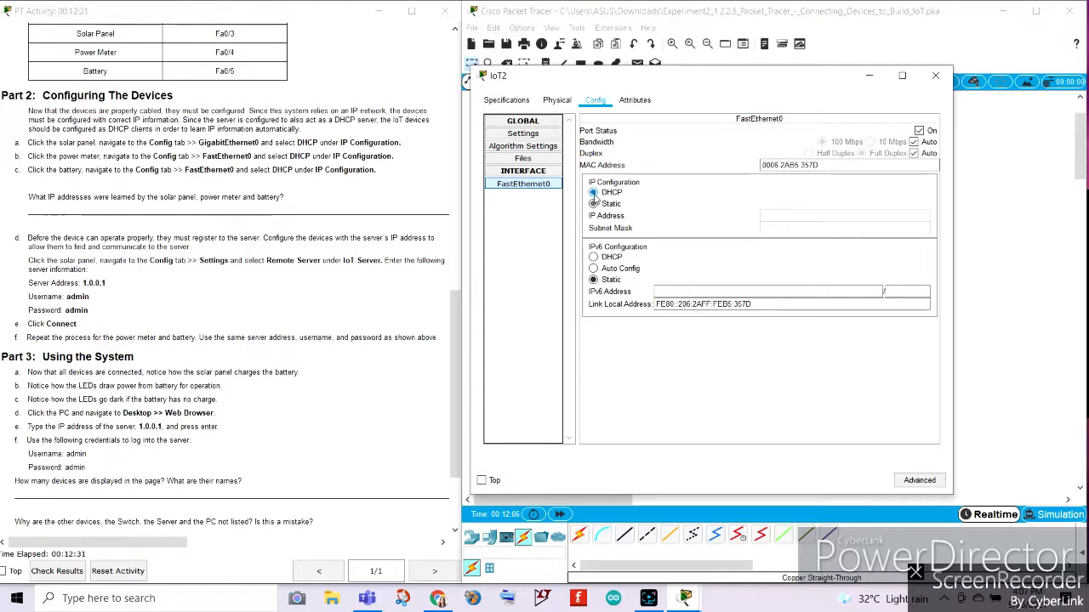
{"action": "left_click", "coordinate": [935, 78]}
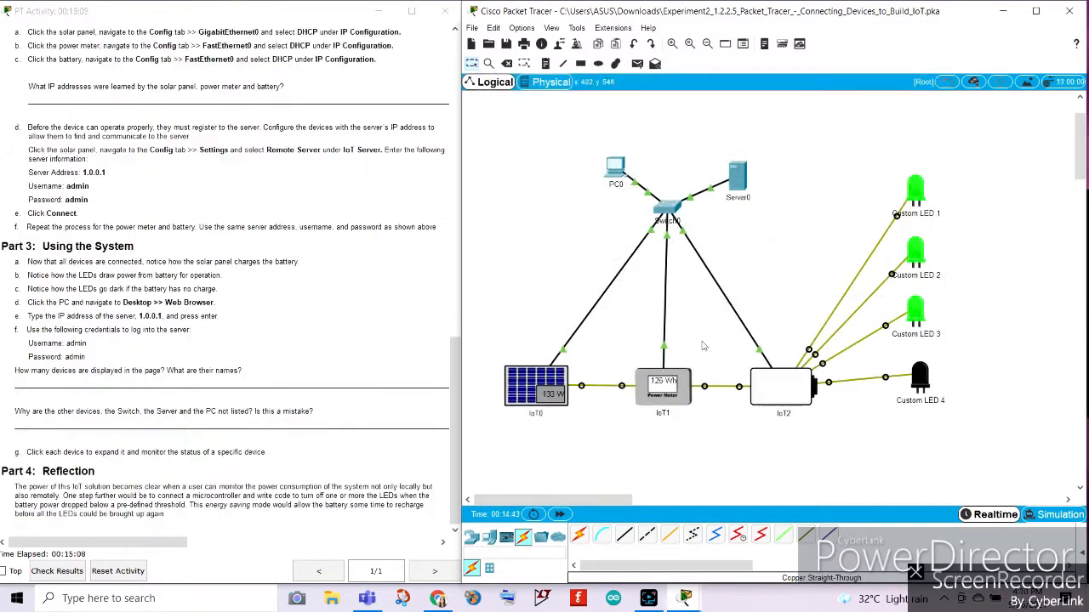
Review the question about the learned IP addresses and inspect the solar panel's global settings.
{"action": "left_click", "coordinate": [306, 295]}
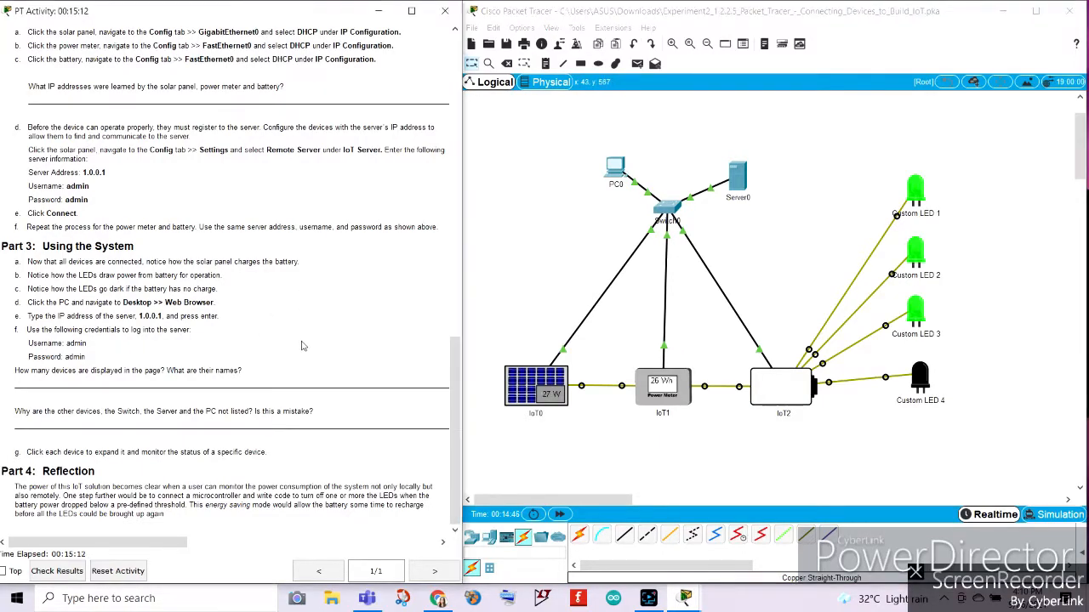
{"action": "scroll", "coordinate": [302, 346], "scroll_direction": "up", "scroll_amount": 3}
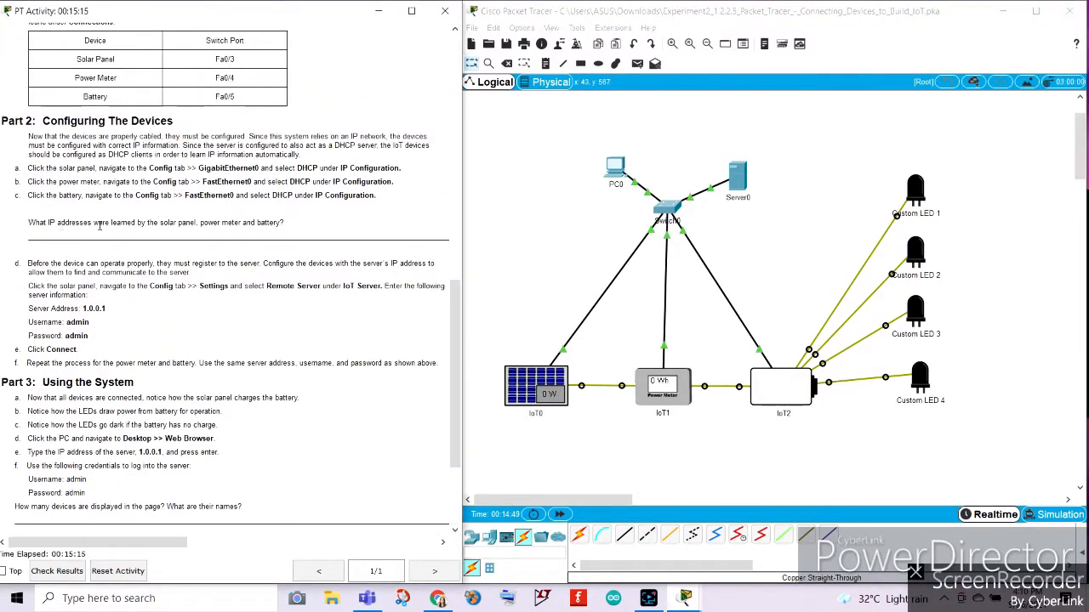
{"action": "left_click", "coordinate": [536, 384]}
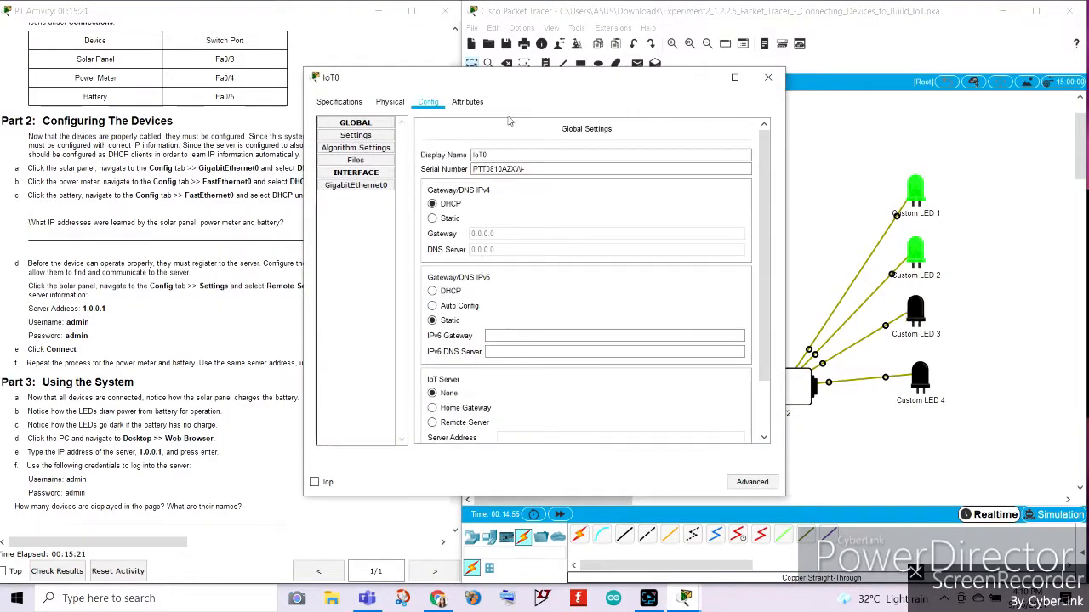
{"action": "left_click_drag", "start_coordinate": [509, 88], "coordinate": [798, 38]}
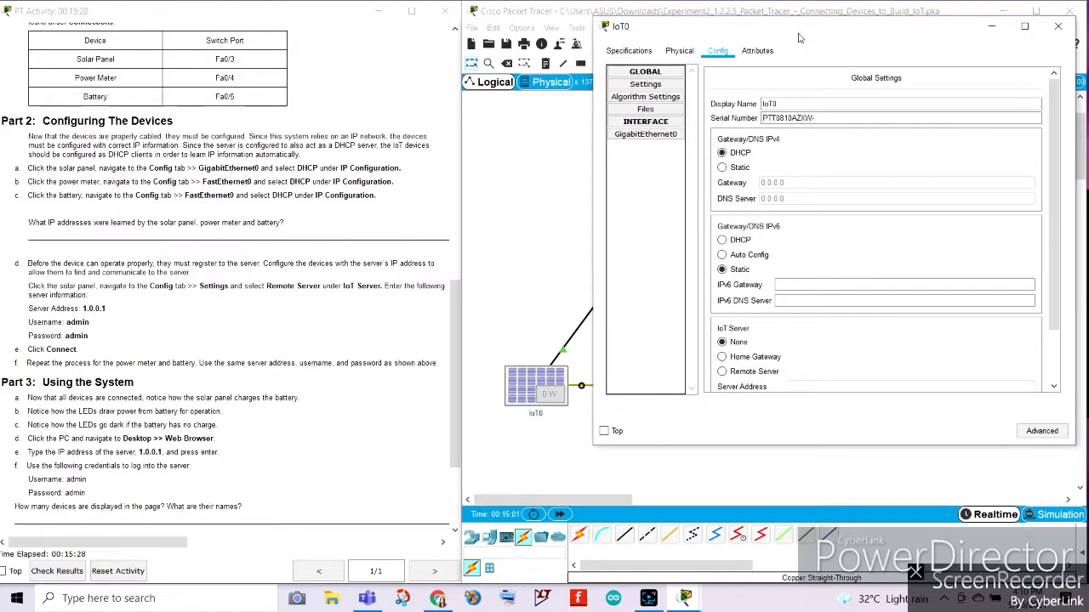
{"action": "left_click", "coordinate": [1057, 26]}
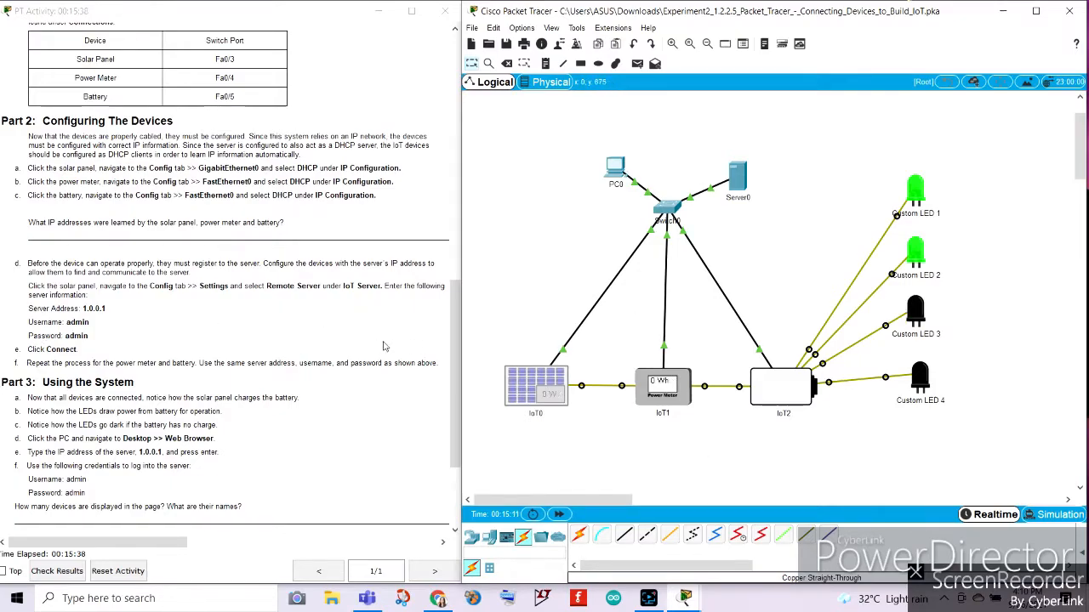
Read instruction d on registering the solar panel with the remote IoT server.
{"action": "left_click", "coordinate": [238, 331]}
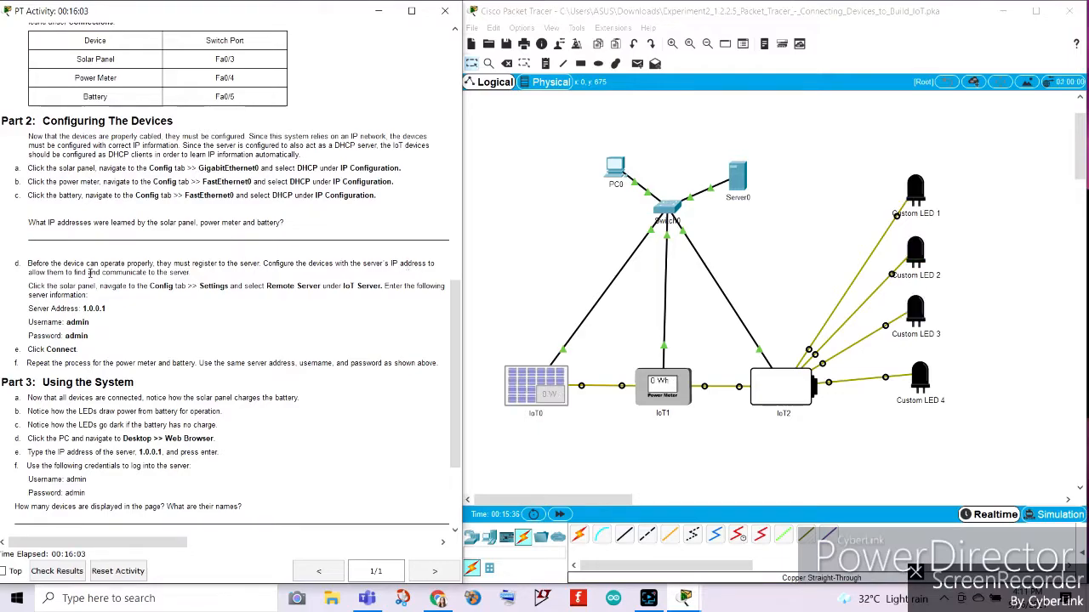
{"action": "scroll", "coordinate": [230, 301], "scroll_direction": "down", "scroll_amount": 1}
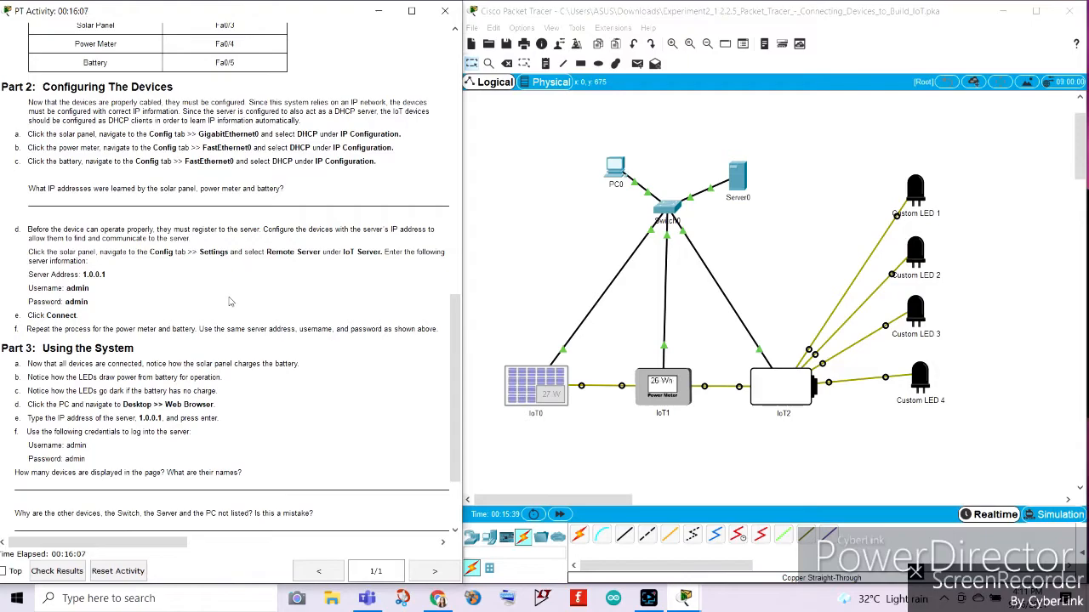
{"action": "scroll", "coordinate": [230, 301], "scroll_direction": "down", "scroll_amount": 3}
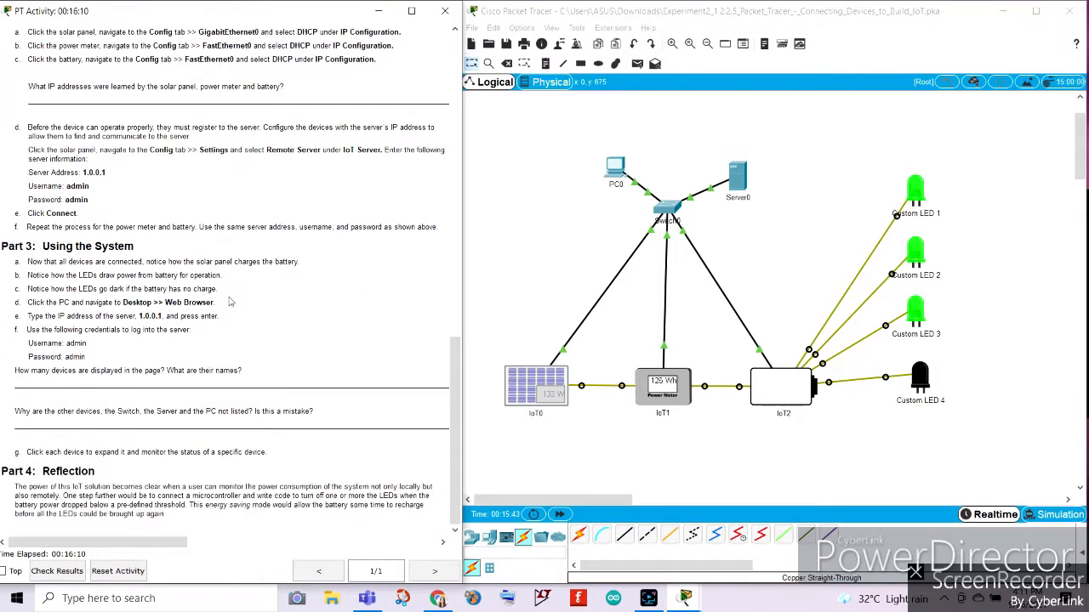
{"action": "left_click_drag", "start_coordinate": [30, 148], "coordinate": [108, 150]}
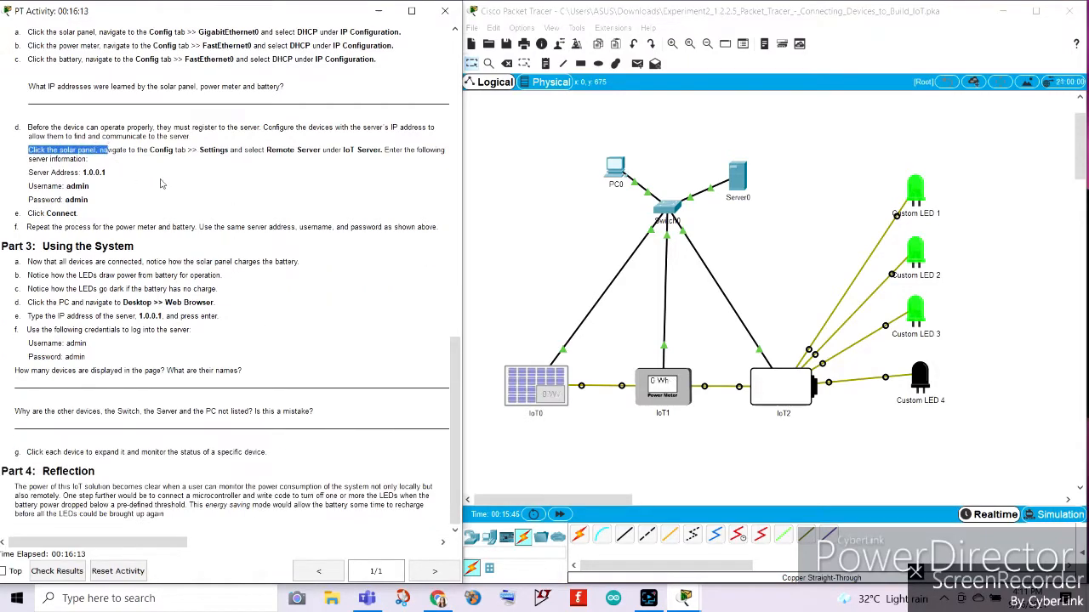
{"action": "left_click", "coordinate": [162, 182]}
Check the IP address assigned to the solar panel's GigabitEthernet0 interface.
{"action": "left_click", "coordinate": [529, 383]}
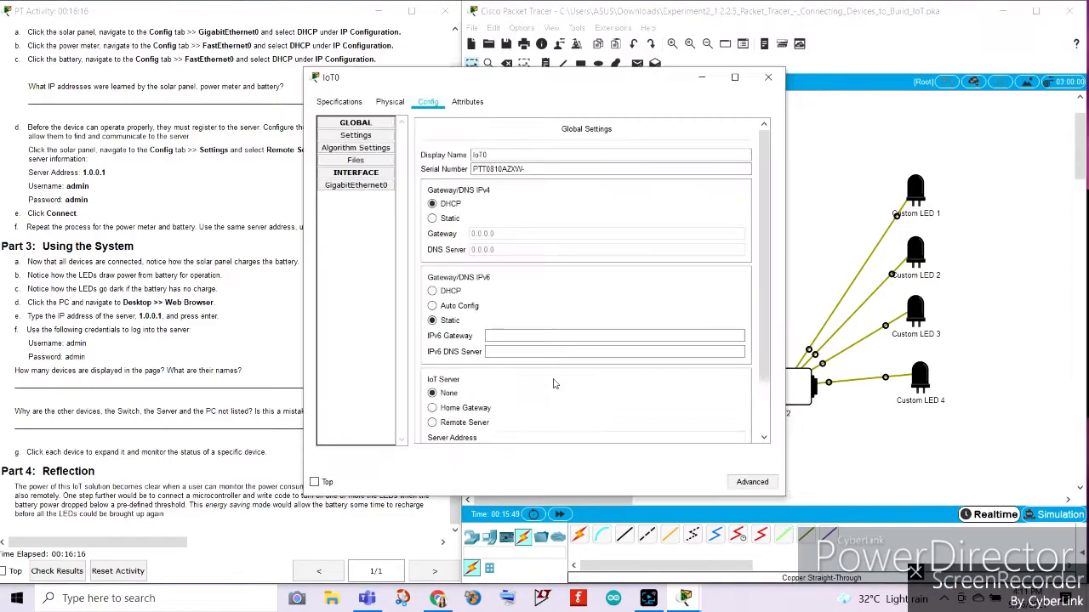
{"action": "left_click_drag", "start_coordinate": [454, 76], "coordinate": [745, 61]}
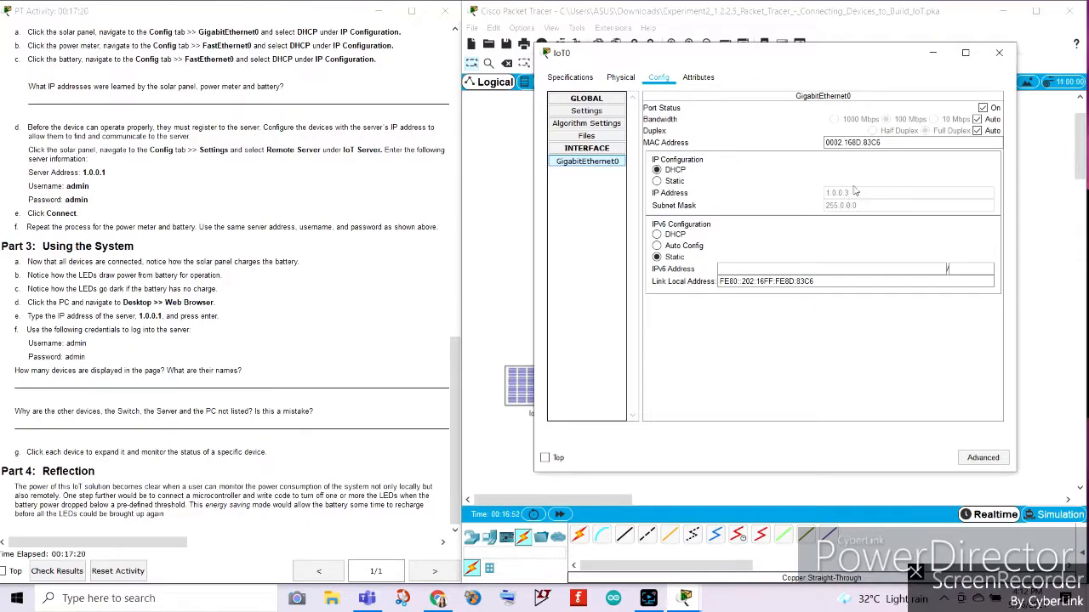
{"action": "left_click", "coordinate": [1000, 53]}
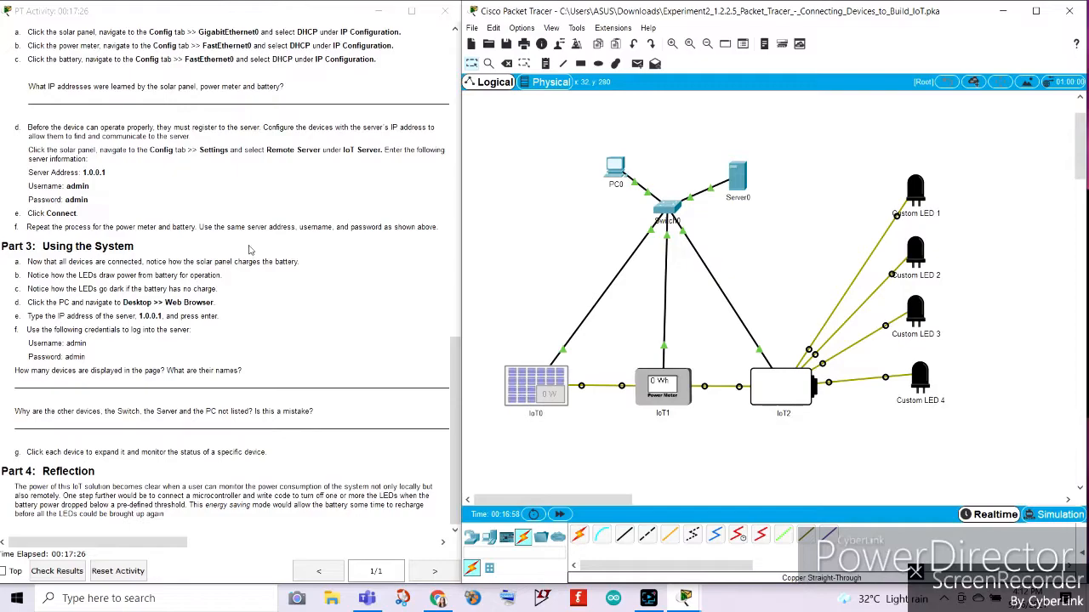
Connect the solar panel to a Remote Server as its IoT server at address 1.0.0.1, entering the given user name and account password.
{"action": "left_click", "coordinate": [535, 384]}
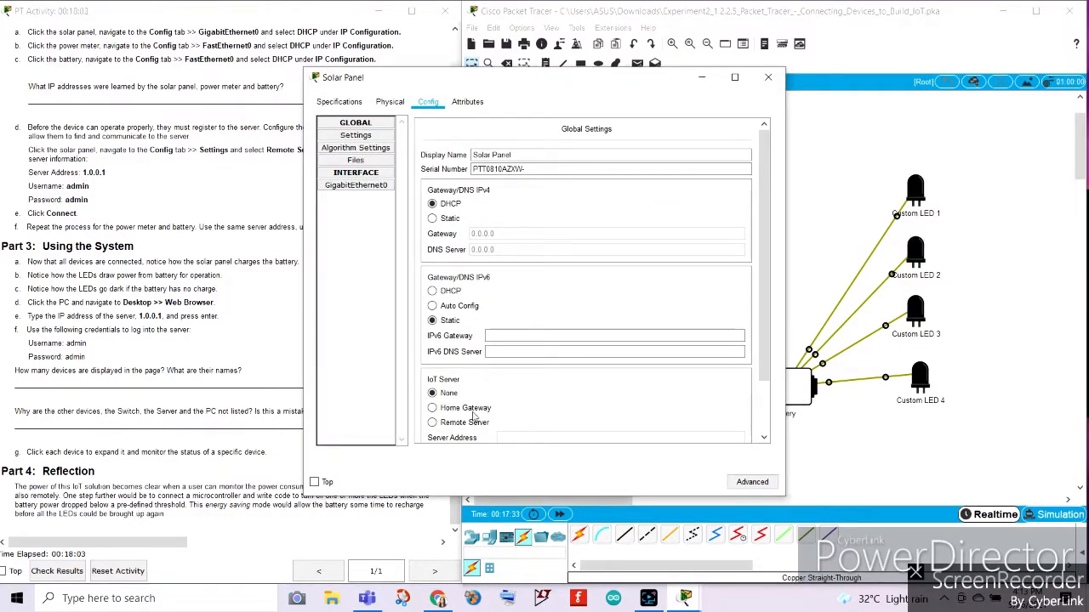
{"action": "left_click_drag", "start_coordinate": [538, 78], "coordinate": [722, 56]}
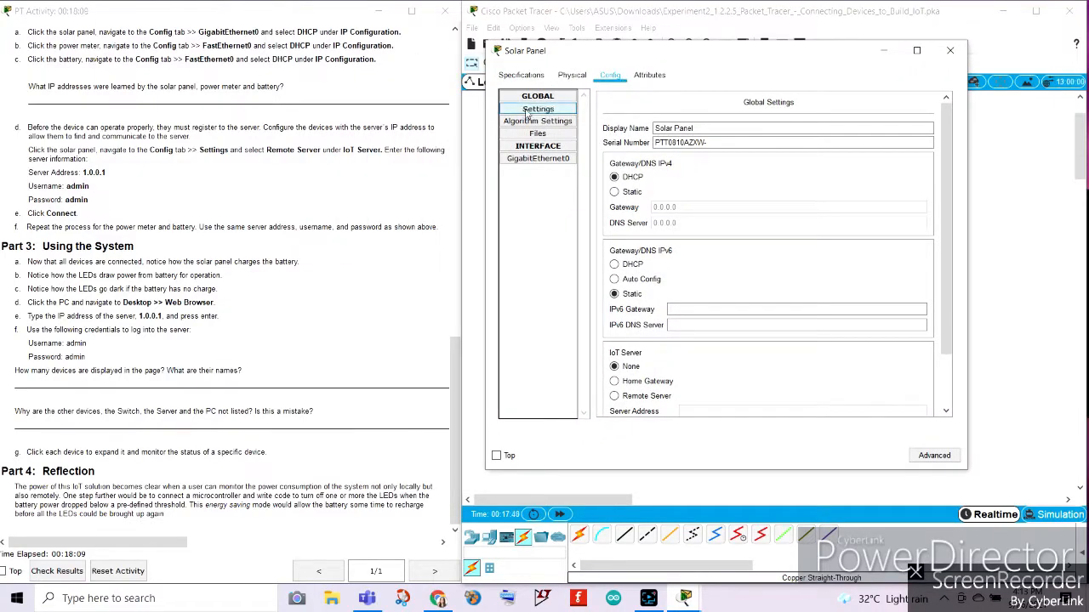
{"action": "scroll", "coordinate": [691, 381], "scroll_direction": "down", "scroll_amount": 2}
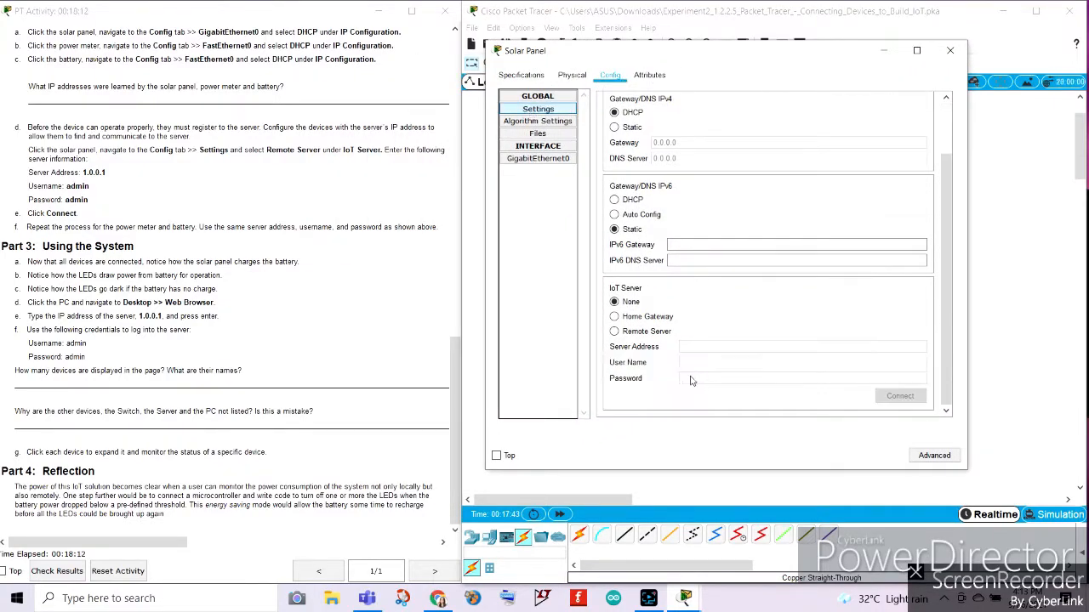
{"action": "left_click", "coordinate": [614, 331]}
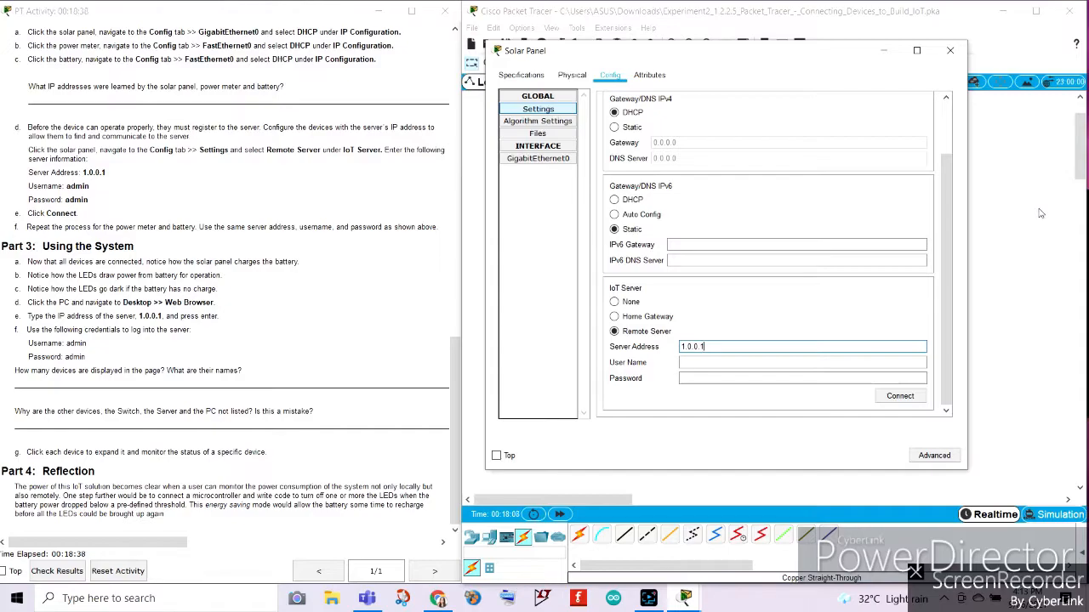
{"action": "left_click", "coordinate": [721, 364]}
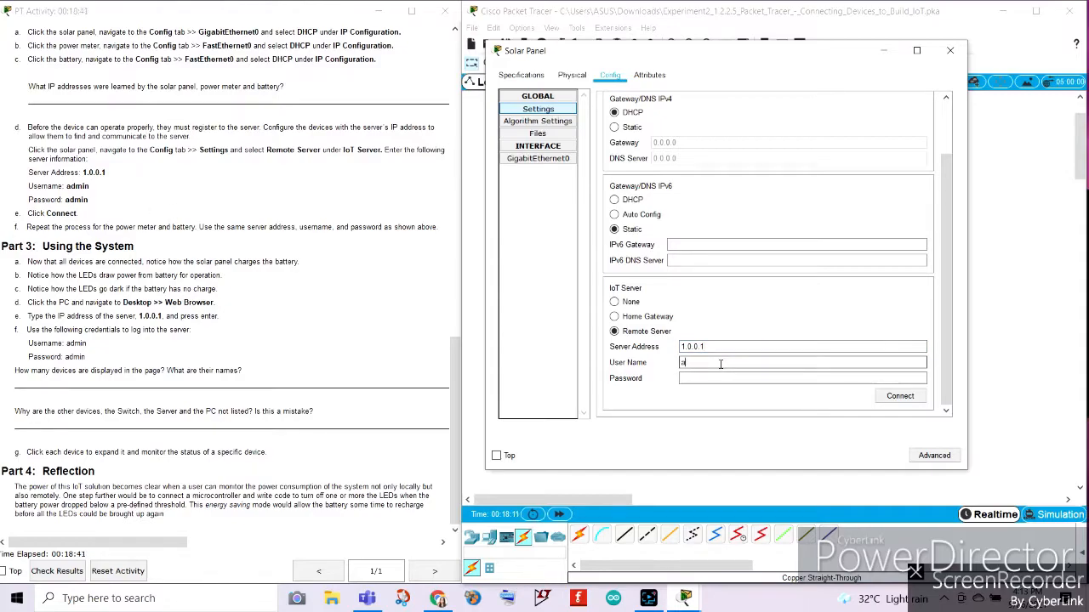
{"action": "left_click", "coordinate": [706, 377]}
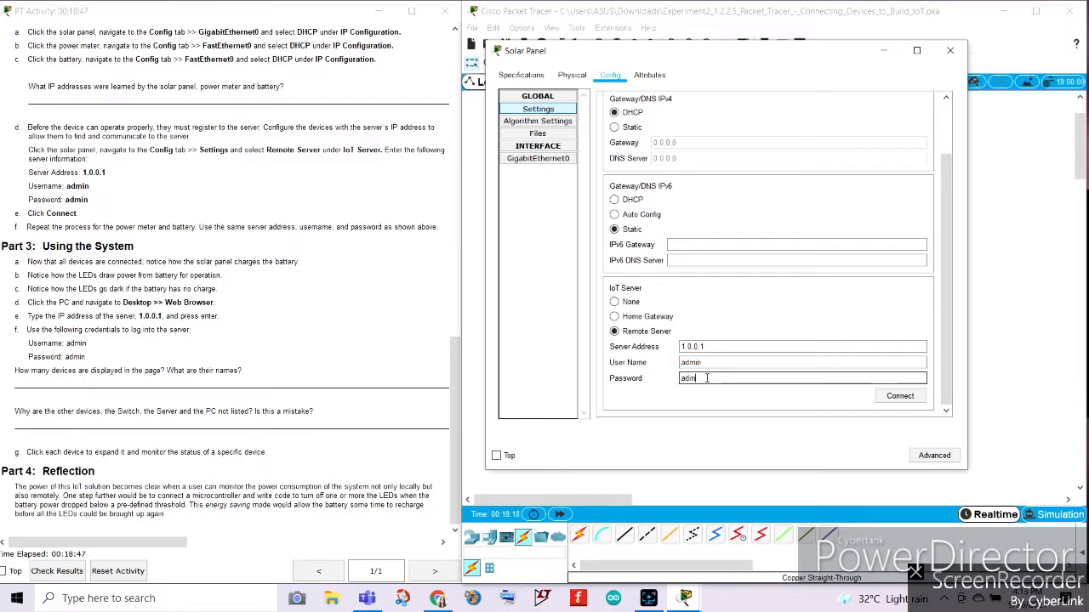
{"action": "type", "text": "admin"}
{"action": "left_click", "coordinate": [900, 397]}
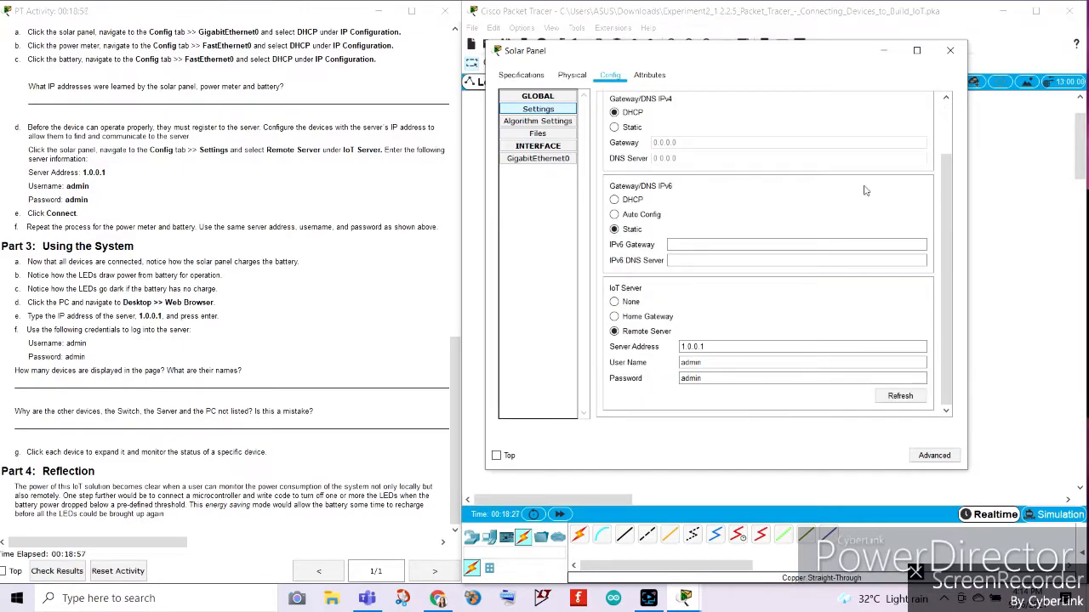
Set the power meter's IoT server option to Remote Server.
{"action": "left_click", "coordinate": [950, 52]}
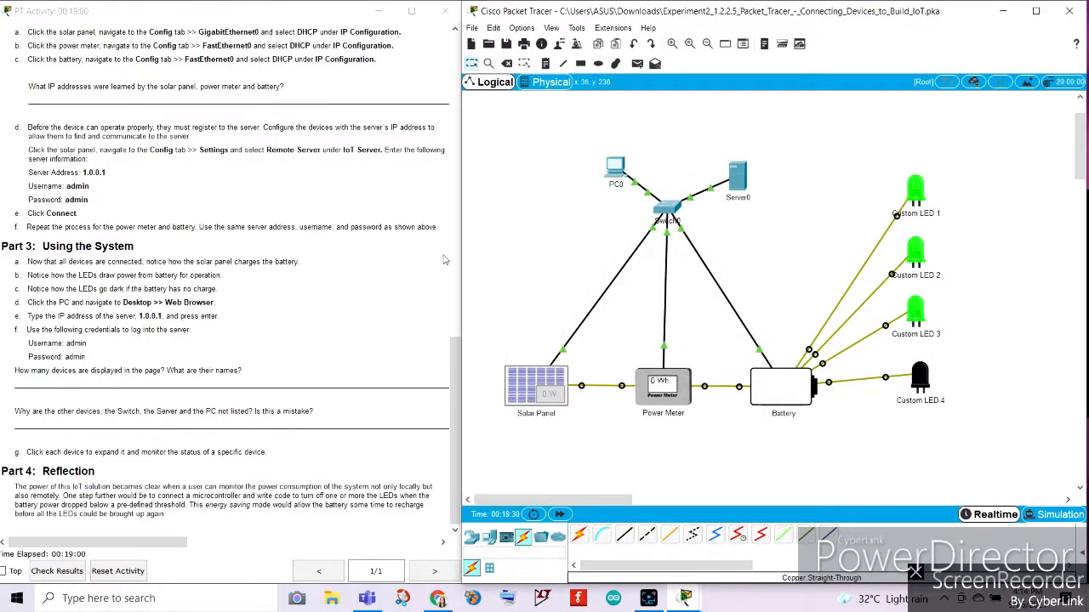
{"action": "left_click", "coordinate": [665, 383]}
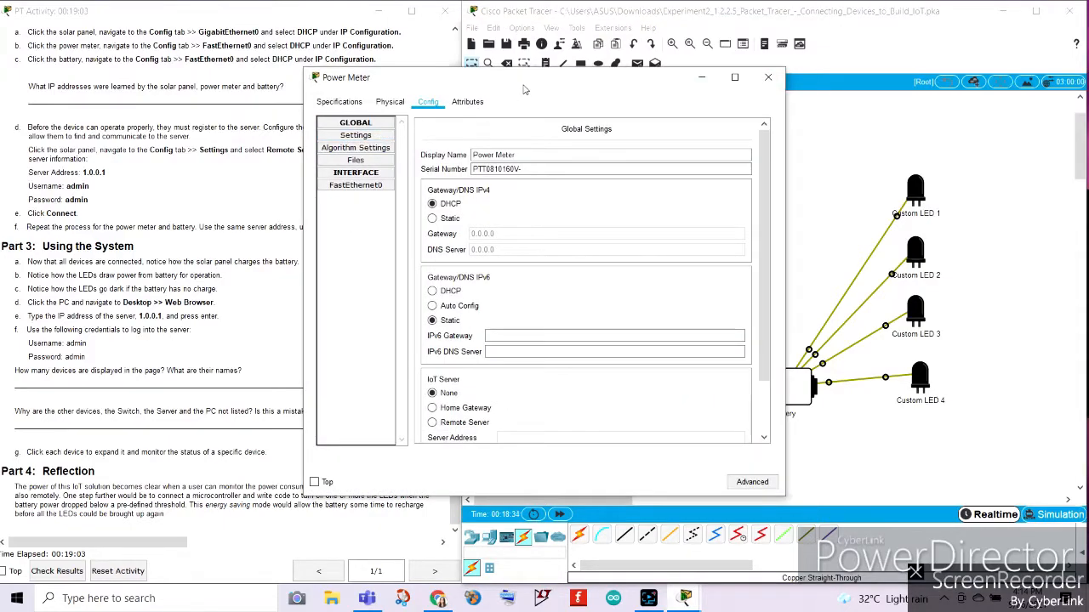
{"action": "scroll", "coordinate": [694, 289], "scroll_direction": "down", "scroll_amount": 2}
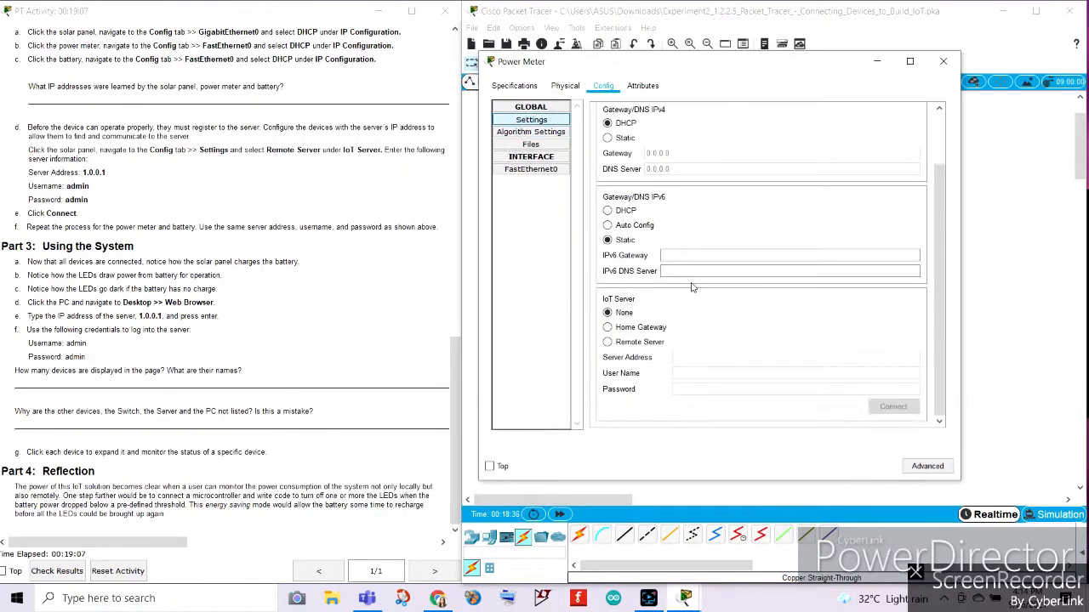
{"action": "left_click", "coordinate": [608, 342]}
{"action": "left_click", "coordinate": [702, 358]}
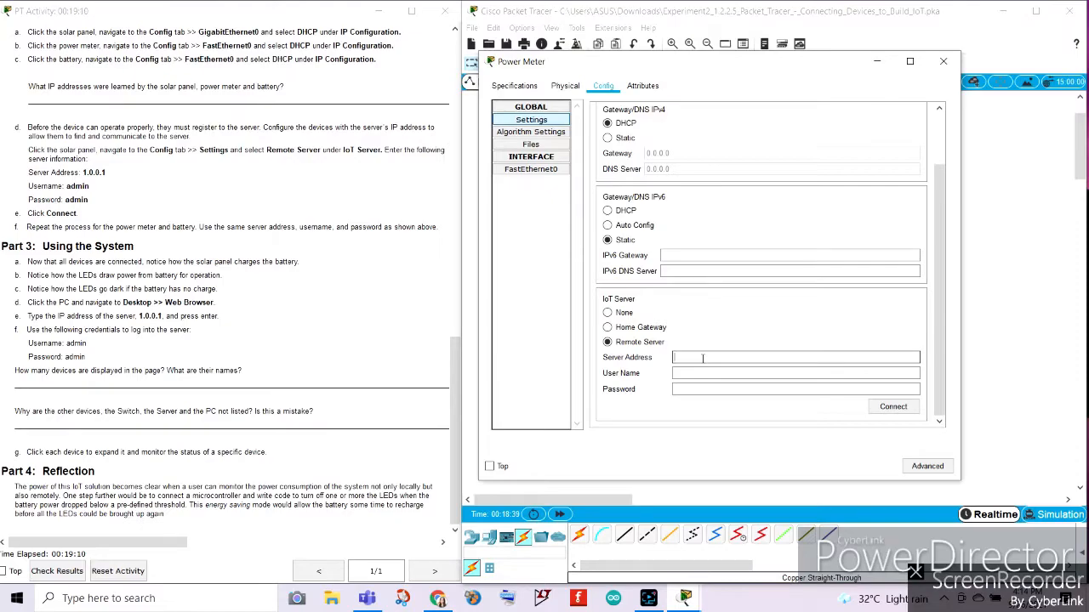
Copy the server address 1.0.0.1 from the solar panel's IoT server settings.
{"action": "left_click", "coordinate": [942, 62]}
{"action": "left_click", "coordinate": [534, 385]}
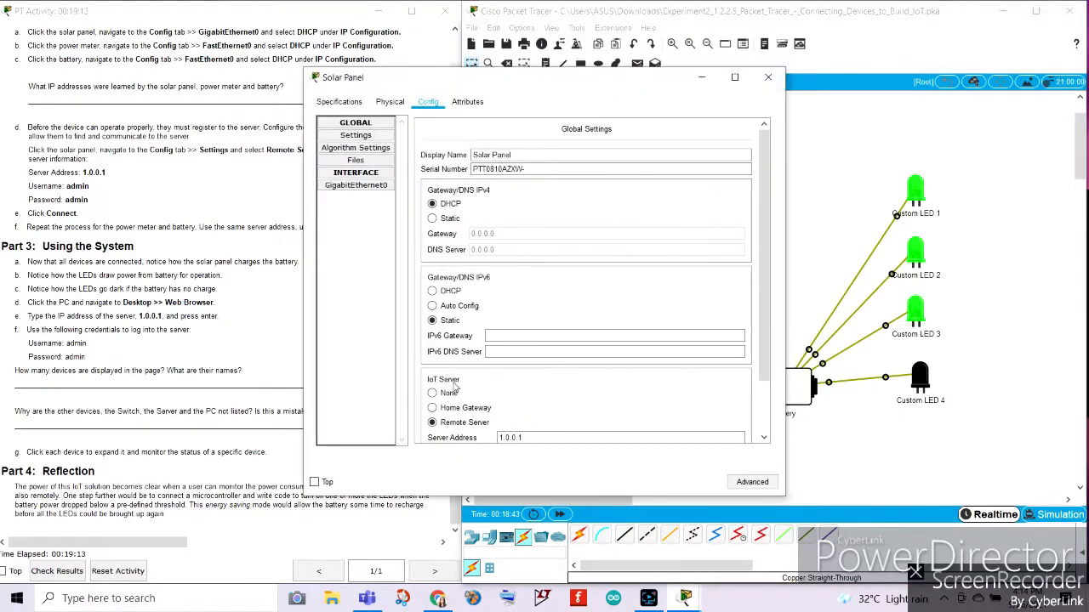
{"action": "scroll", "coordinate": [456, 387], "scroll_direction": "down", "scroll_amount": 1}
{"action": "left_click", "coordinate": [527, 372]}
{"action": "left_click_drag", "start_coordinate": [528, 372], "coordinate": [499, 373]}
{"action": "right_click", "coordinate": [533, 376]}
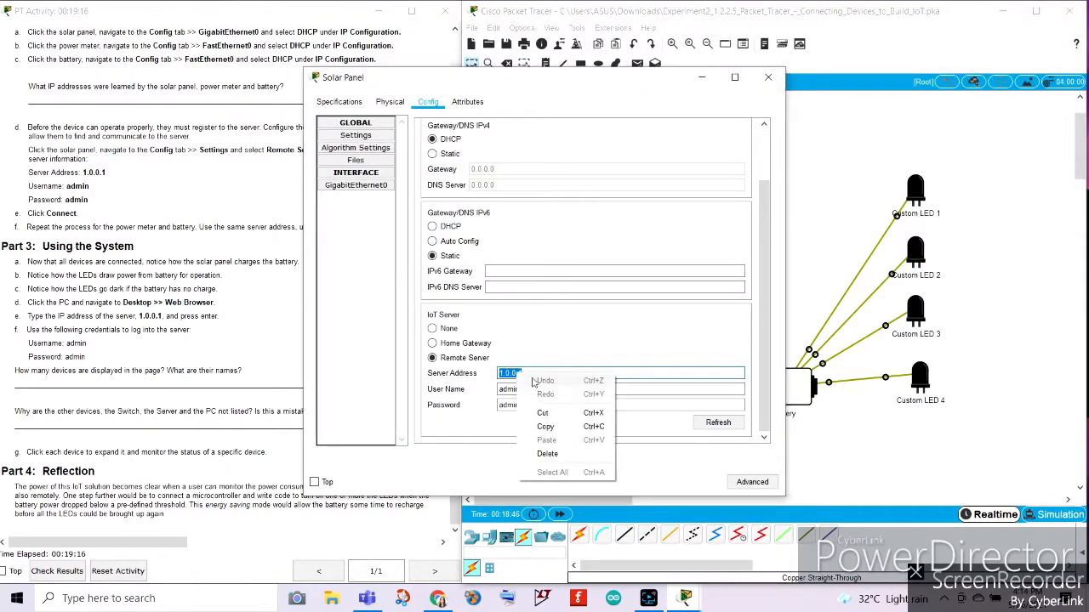
{"action": "left_click", "coordinate": [546, 426]}
{"action": "left_click", "coordinate": [769, 77]}
Paste 1.0.0.1 as the server address in the power meter's IoT server settings.
{"action": "left_click", "coordinate": [662, 387]}
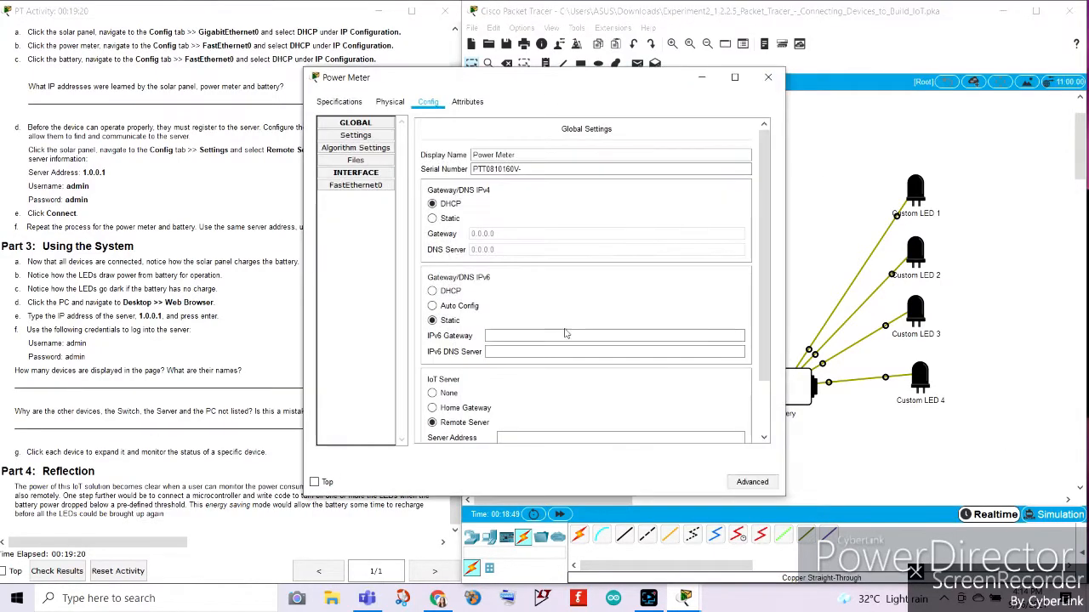
{"action": "left_click_drag", "start_coordinate": [584, 85], "coordinate": [839, 39]}
{"action": "scroll", "coordinate": [842, 255], "scroll_direction": "down", "scroll_amount": 2}
{"action": "right_click", "coordinate": [782, 328]}
{"action": "left_click", "coordinate": [812, 396]}
Enter the given user name and account password for the power meter and connect it to the remote server.
{"action": "left_click", "coordinate": [767, 342]}
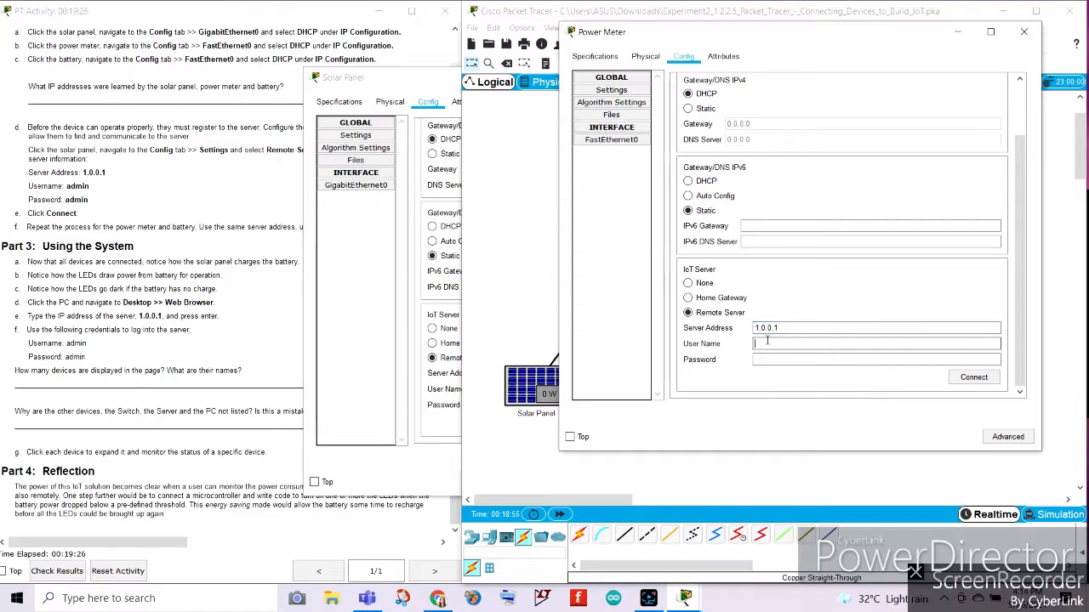
{"action": "type", "text": "admin"}
{"action": "double_click", "coordinate": [768, 343]}
{"action": "right_click", "coordinate": [767, 340]}
{"action": "left_click", "coordinate": [799, 393]}
{"action": "right_click", "coordinate": [773, 361]}
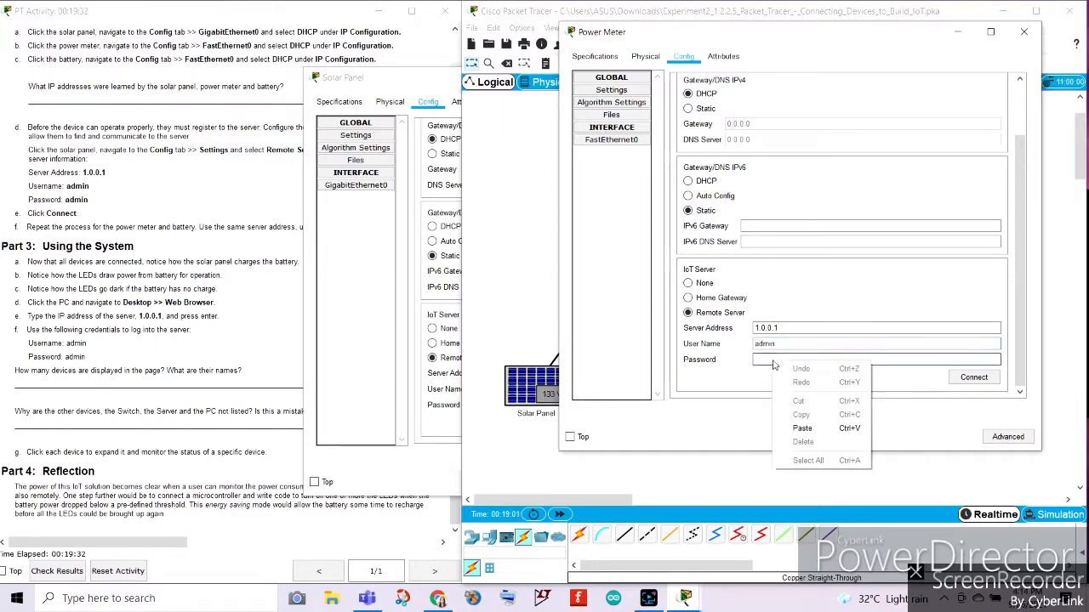
{"action": "left_click", "coordinate": [802, 428]}
{"action": "left_click", "coordinate": [974, 379]}
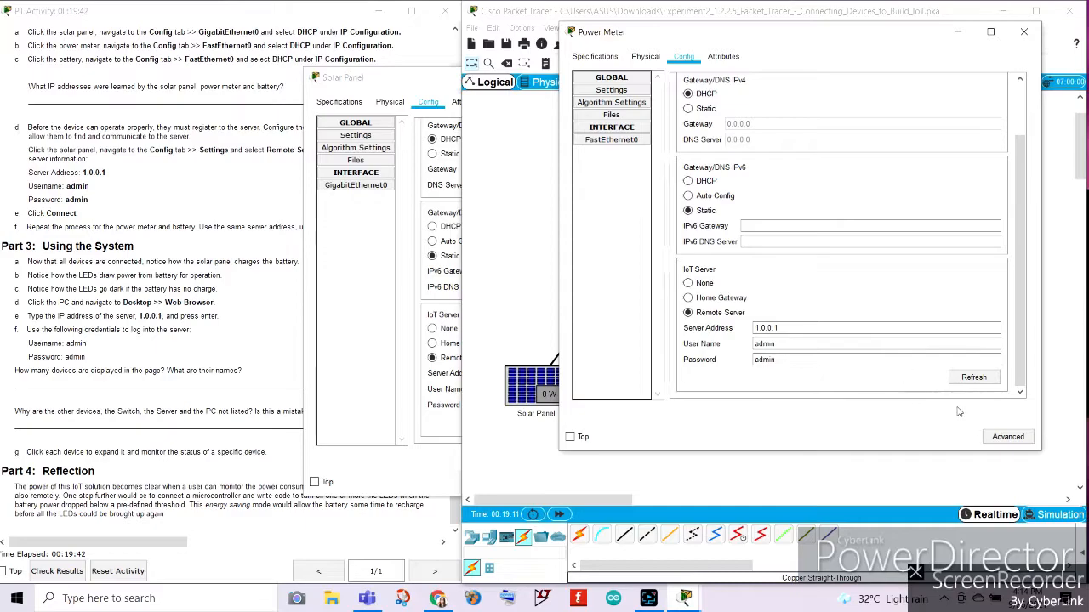
{"action": "left_click", "coordinate": [1023, 31]}
Set the battery's IoT server option to Remote Server and fill in the given user name and account password.
{"action": "left_click", "coordinate": [787, 387]}
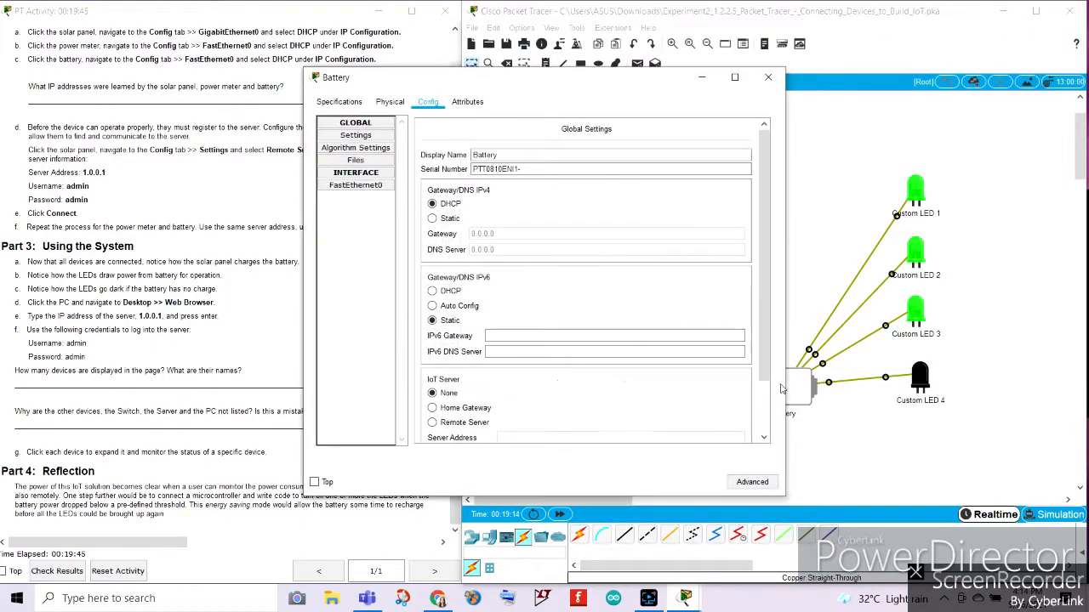
{"action": "scroll", "coordinate": [507, 350], "scroll_direction": "down", "scroll_amount": 3}
{"action": "left_click", "coordinate": [363, 137]}
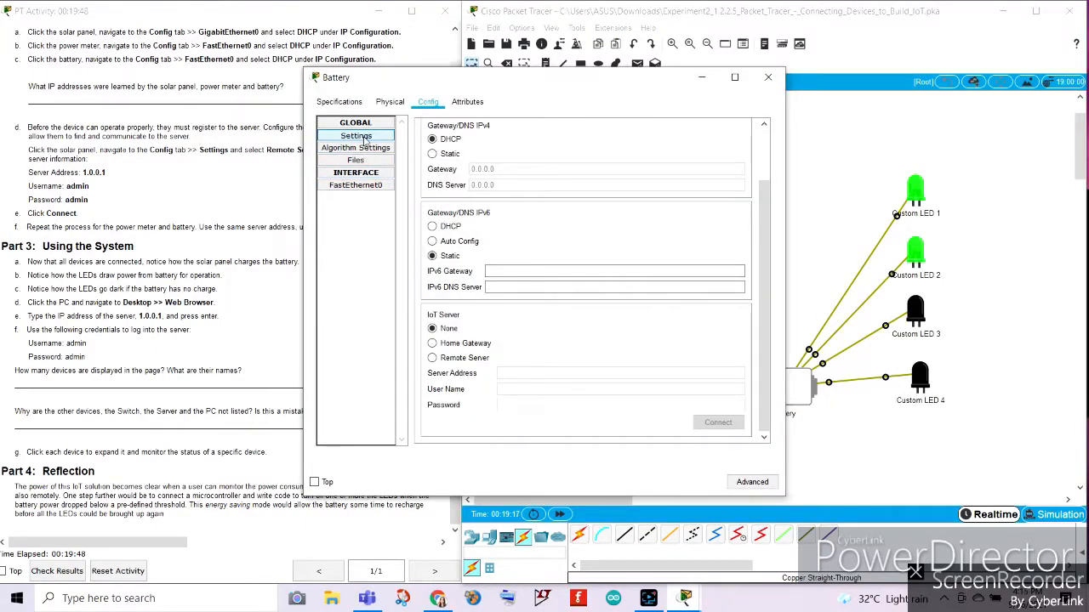
{"action": "left_click", "coordinate": [433, 357]}
{"action": "right_click", "coordinate": [552, 392]}
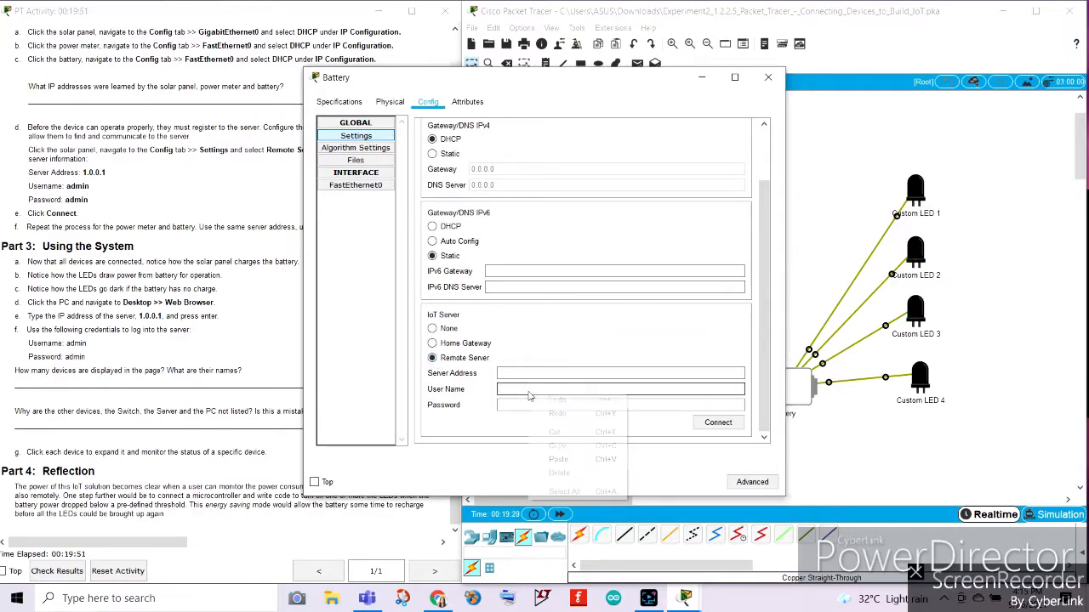
{"action": "left_click", "coordinate": [558, 460]}
{"action": "left_click", "coordinate": [523, 405]}
{"action": "right_click", "coordinate": [522, 405]}
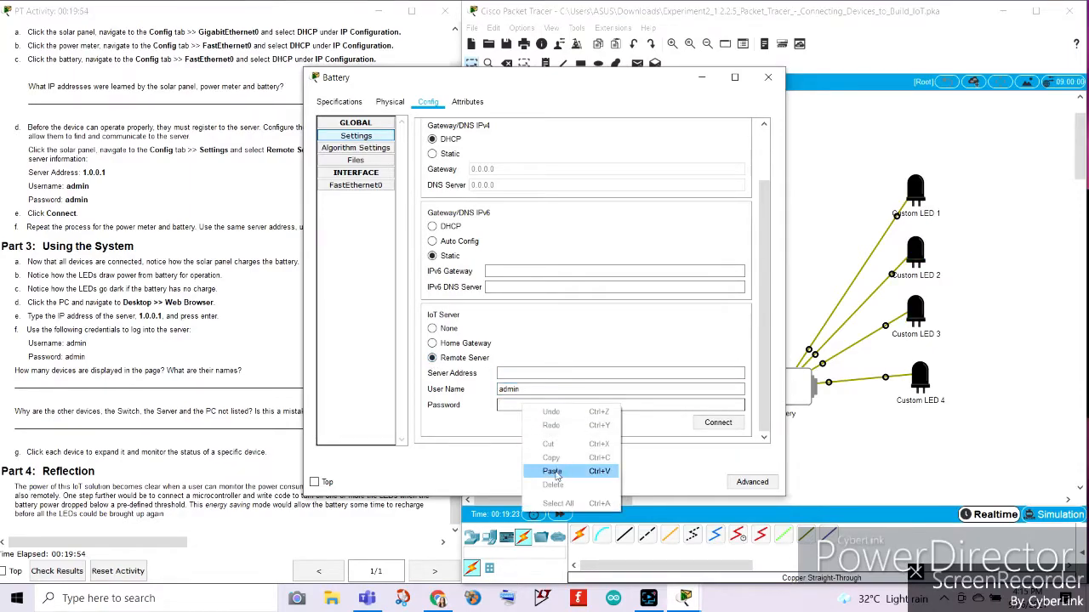
{"action": "left_click", "coordinate": [544, 468]}
Copy the server address 1.0.0.1 from the power meter's IoT server settings for use in the battery's empty address field.
{"action": "left_click", "coordinate": [518, 374]}
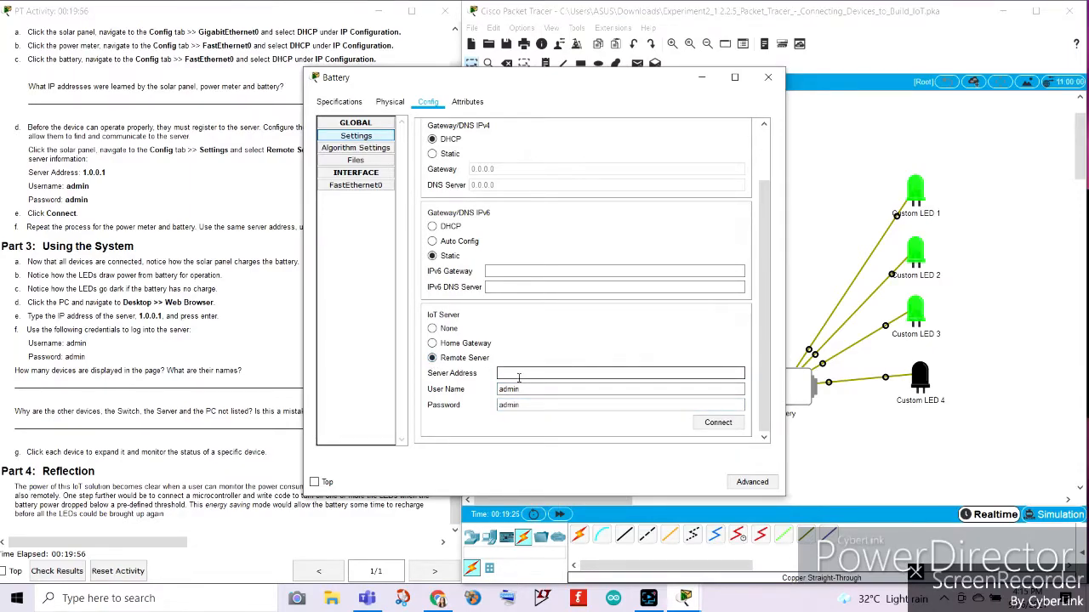
{"action": "left_click", "coordinate": [702, 78]}
{"action": "left_click", "coordinate": [667, 398]}
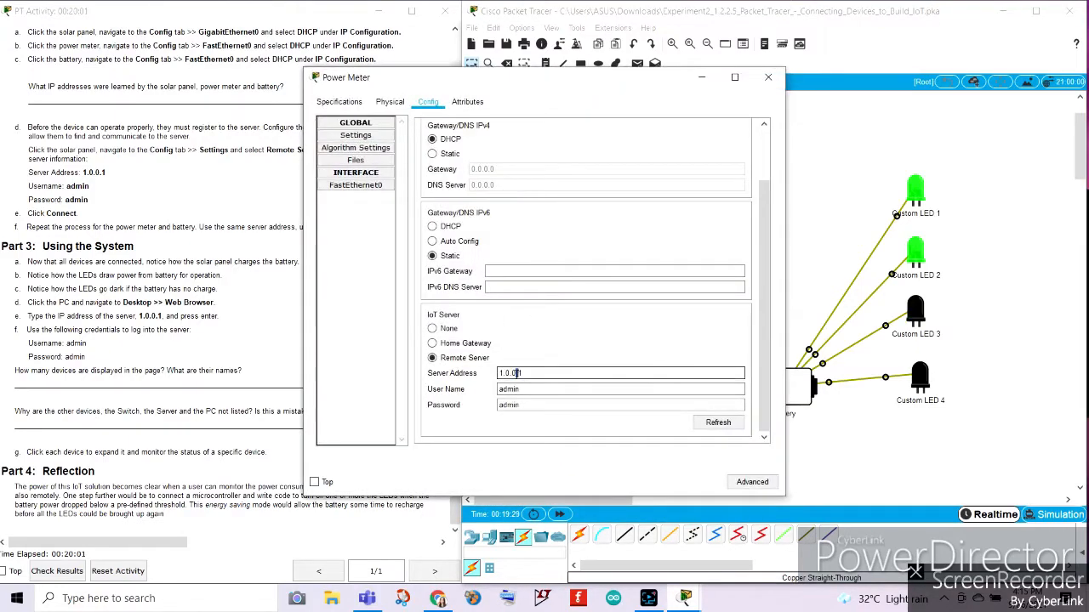
{"action": "double_click", "coordinate": [516, 373]}
{"action": "right_click", "coordinate": [516, 373]}
{"action": "left_click", "coordinate": [558, 428]}
{"action": "left_click", "coordinate": [850, 460]}
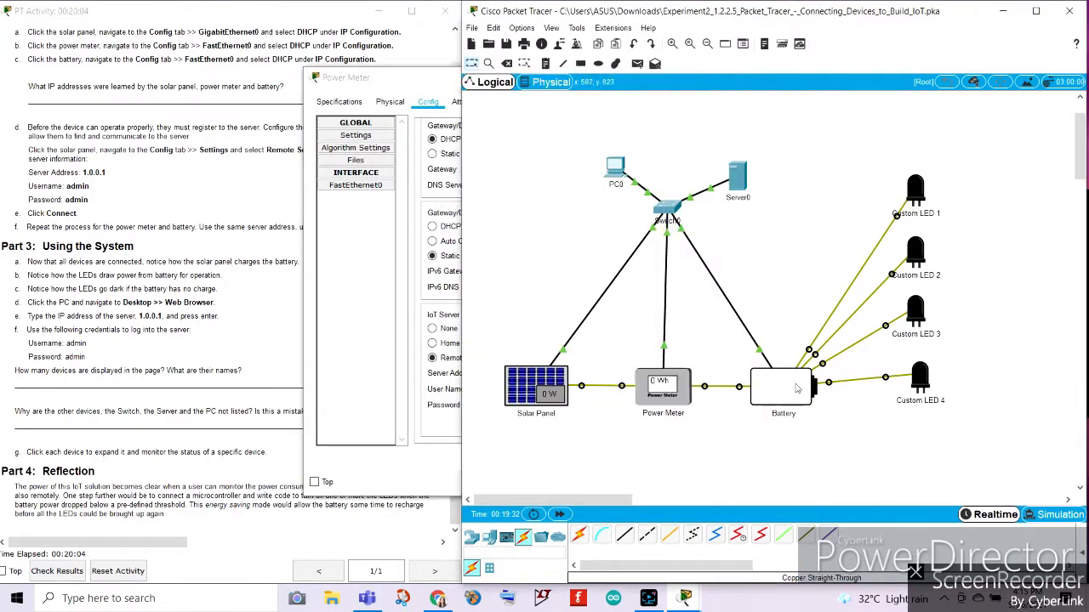
Paste 1.0.0.1 as the battery's server address, connect it to the remote server, and close the battery and power meter windows.
{"action": "left_click", "coordinate": [792, 406]}
{"action": "left_click", "coordinate": [531, 372]}
{"action": "right_click", "coordinate": [532, 372]}
{"action": "left_click", "coordinate": [562, 443]}
{"action": "left_click", "coordinate": [718, 422]}
{"action": "left_click_drag", "start_coordinate": [541, 82], "coordinate": [736, 50]}
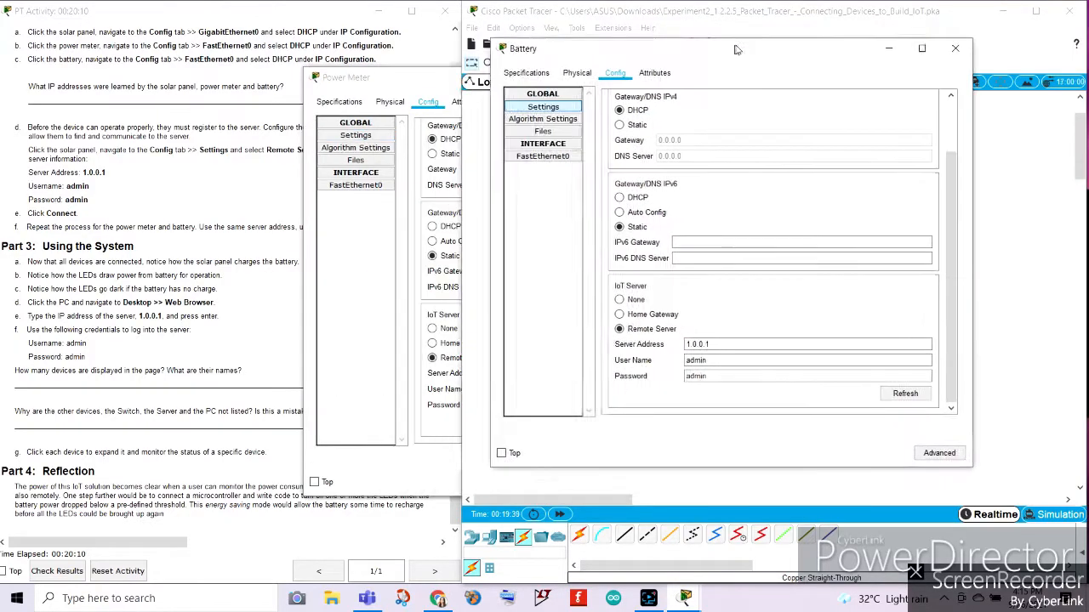
{"action": "left_click", "coordinate": [962, 47]}
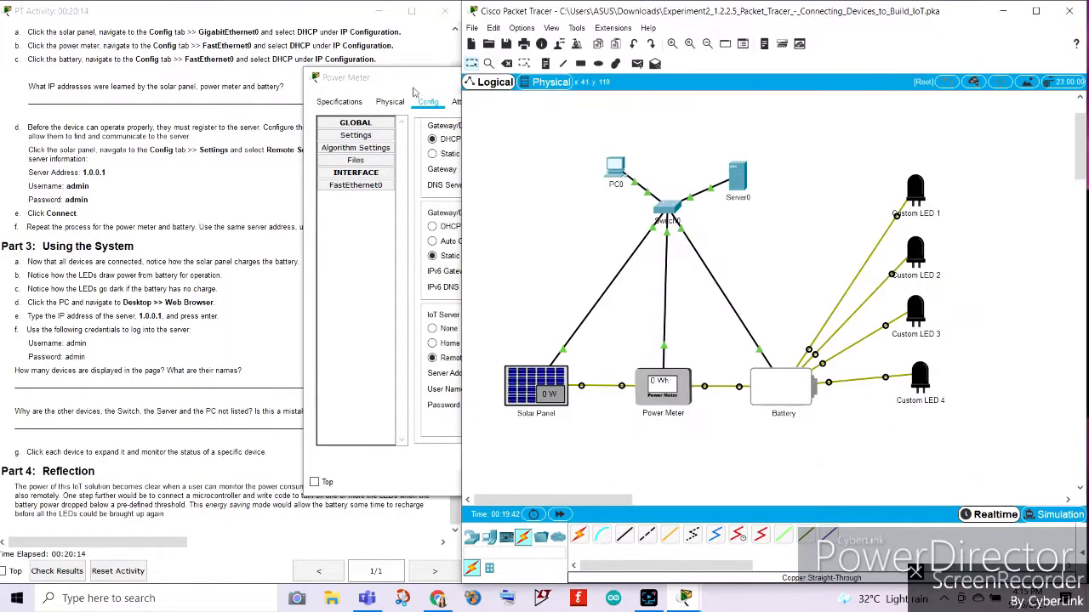
{"action": "left_click", "coordinate": [417, 92]}
{"action": "left_click", "coordinate": [765, 79]}
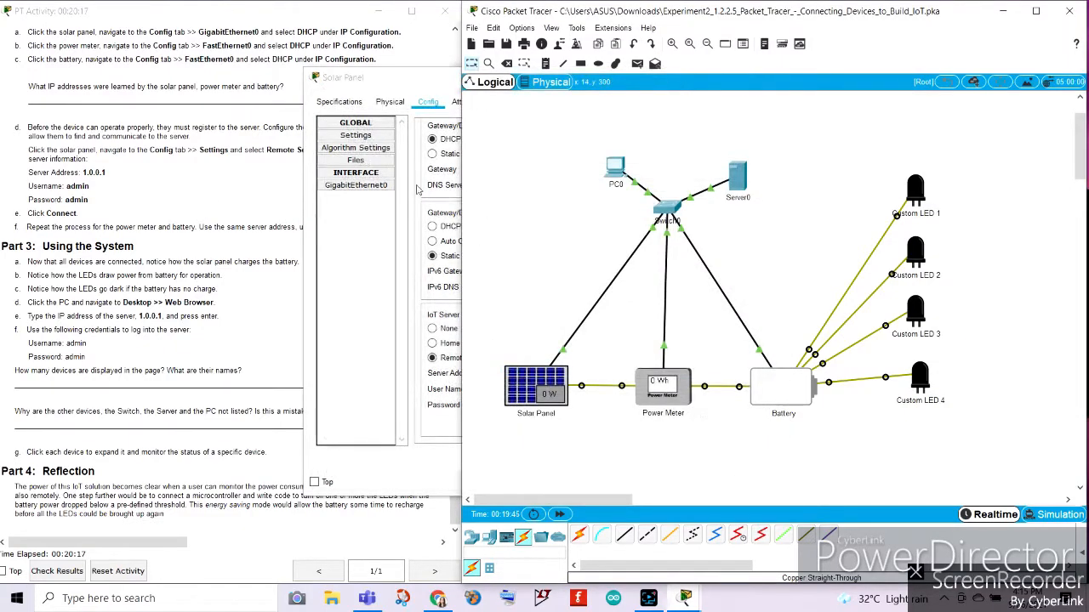
Read the Part 3 instructions and watch how the solar panel charges the battery and the LEDs draw power.
{"action": "left_click", "coordinate": [193, 195]}
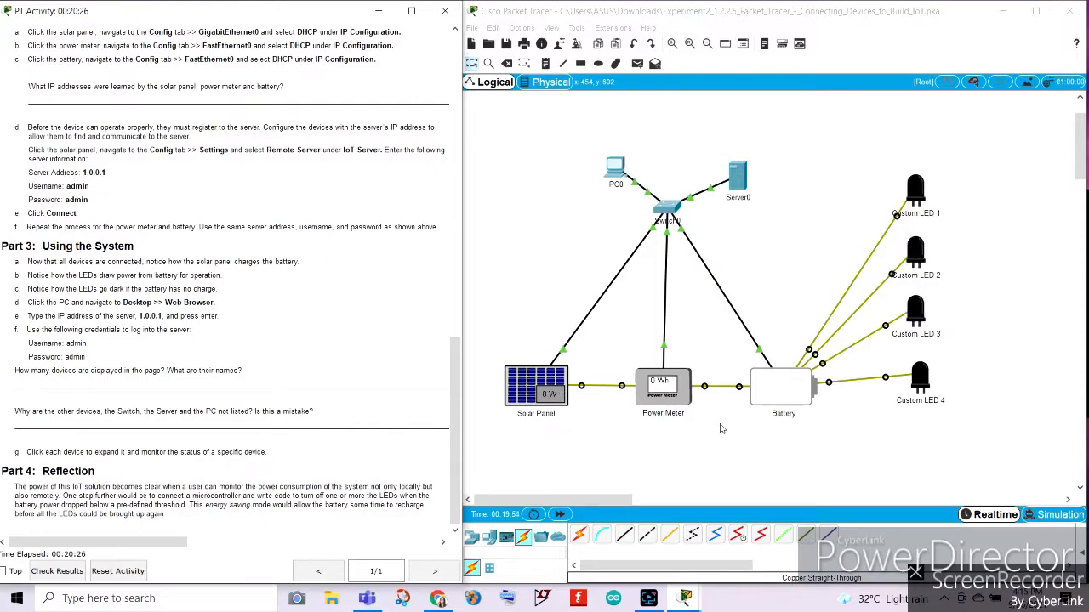
{"action": "scroll", "coordinate": [231, 219], "scroll_direction": "up", "scroll_amount": 3}
{"action": "scroll", "coordinate": [231, 219], "scroll_direction": "down", "scroll_amount": 3}
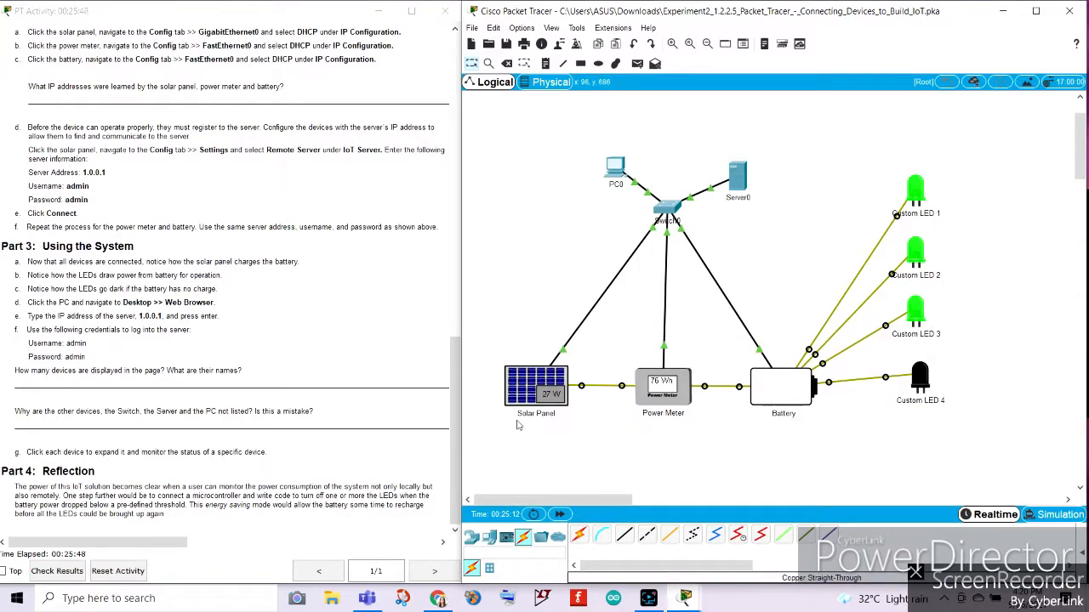
{"action": "mouse_move", "coordinate": [517, 423]}
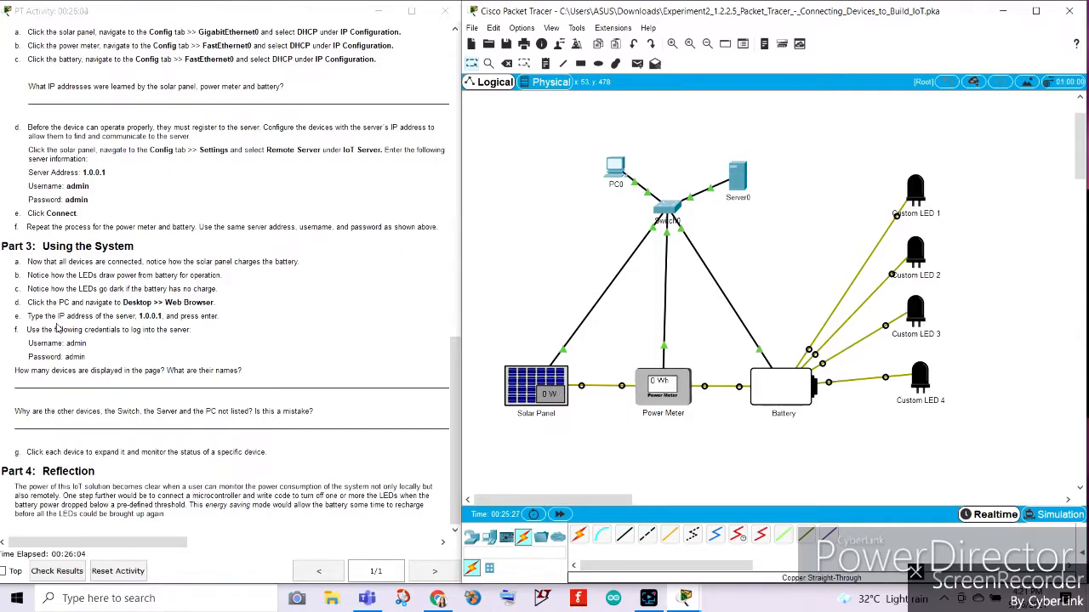
Open the Web Browser on PC0's desktop, keeping the activity instructions in view.
{"action": "mouse_move", "coordinate": [619, 170]}
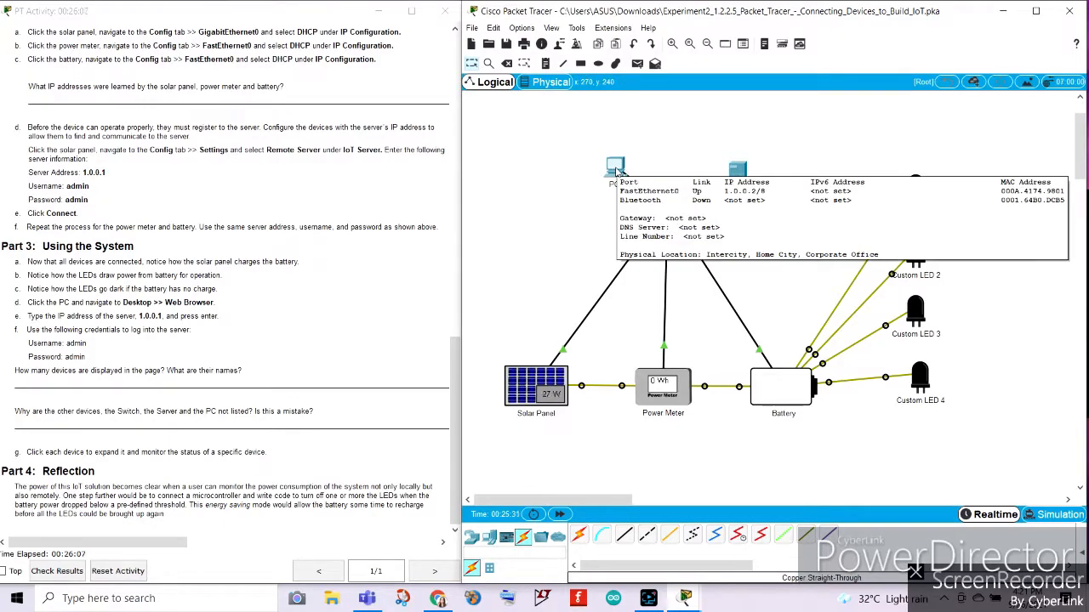
{"action": "left_click", "coordinate": [618, 171]}
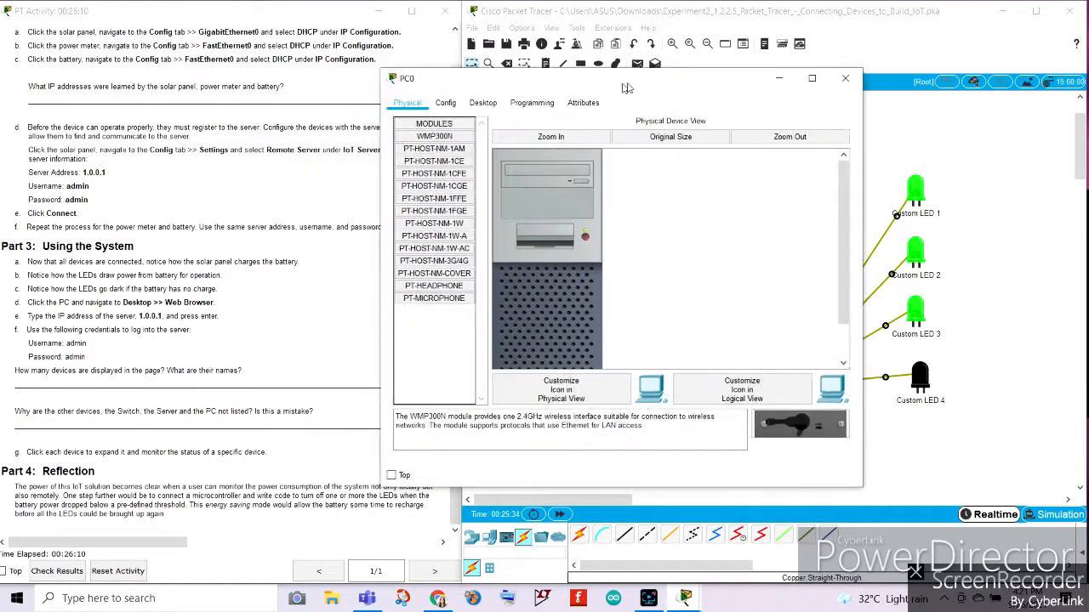
{"action": "left_click_drag", "start_coordinate": [627, 88], "coordinate": [740, 63]}
{"action": "left_click", "coordinate": [595, 78]}
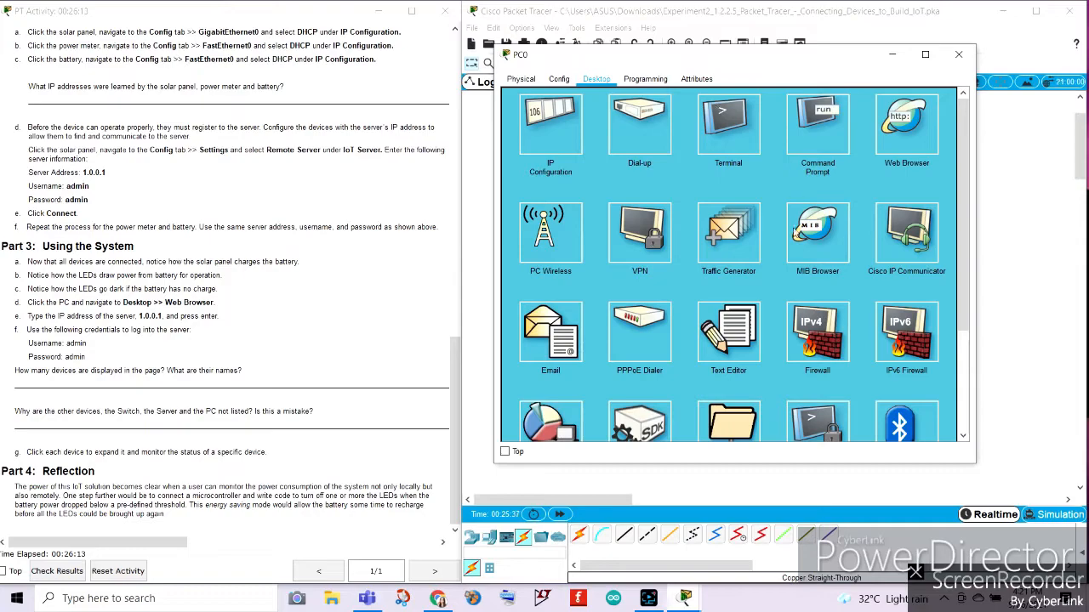
{"action": "left_click", "coordinate": [895, 132]}
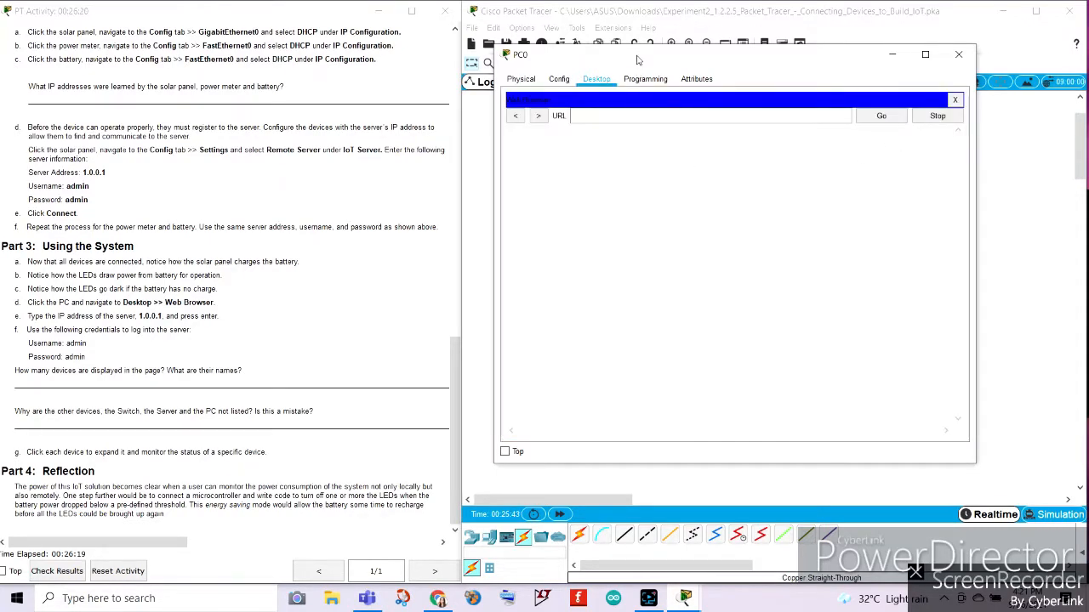
{"action": "left_click_drag", "start_coordinate": [637, 59], "coordinate": [730, 31]}
Copy the server address 1.0.0.1 from instruction e and load it in PC0's web browser.
{"action": "left_click_drag", "start_coordinate": [138, 315], "coordinate": [151, 317]}
{"action": "triple_click", "coordinate": [149, 316]}
{"action": "left_click", "coordinate": [162, 316]}
{"action": "left_click_drag", "start_coordinate": [163, 317], "coordinate": [136, 316]}
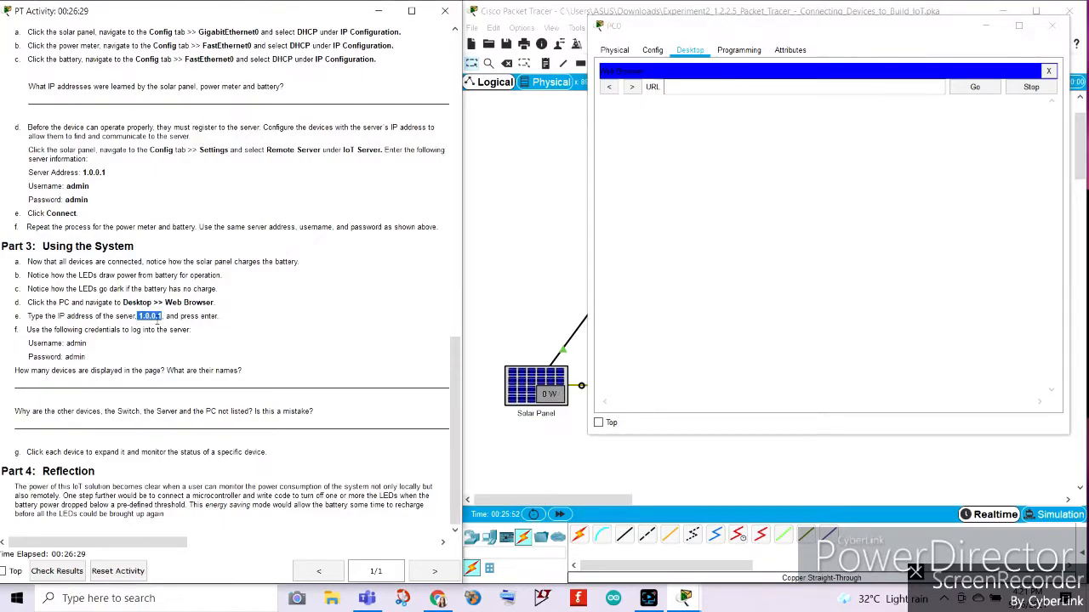
{"action": "left_click", "coordinate": [761, 87]}
{"action": "right_click", "coordinate": [761, 87]}
{"action": "left_click", "coordinate": [796, 165]}
{"action": "left_click", "coordinate": [975, 90]}
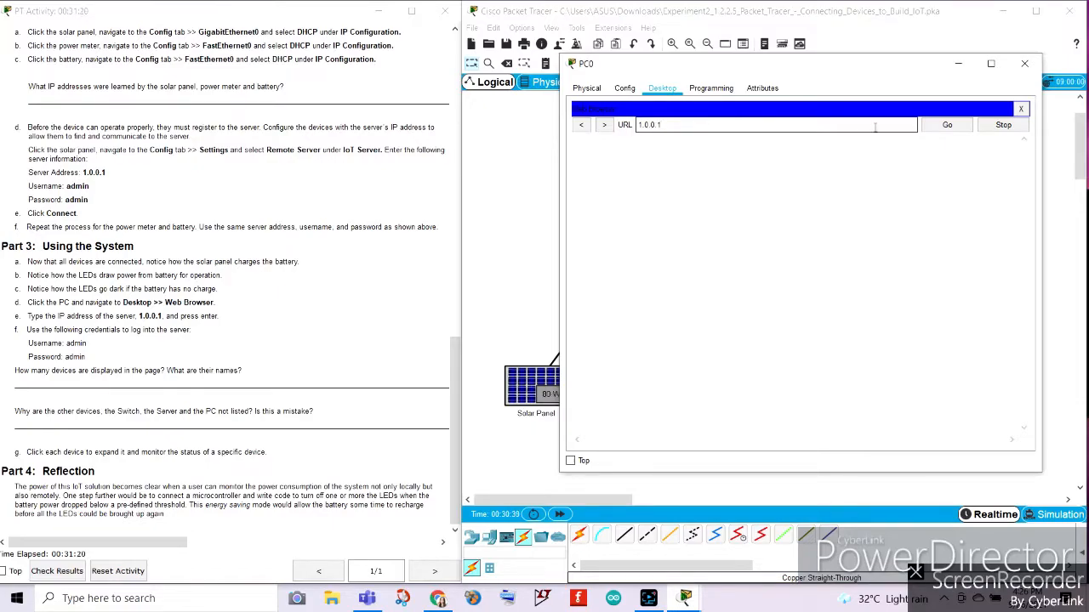
{"action": "left_click", "coordinate": [947, 125]}
Sign in to the Registration Server with the given username and account password.
{"action": "left_click", "coordinate": [809, 171]}
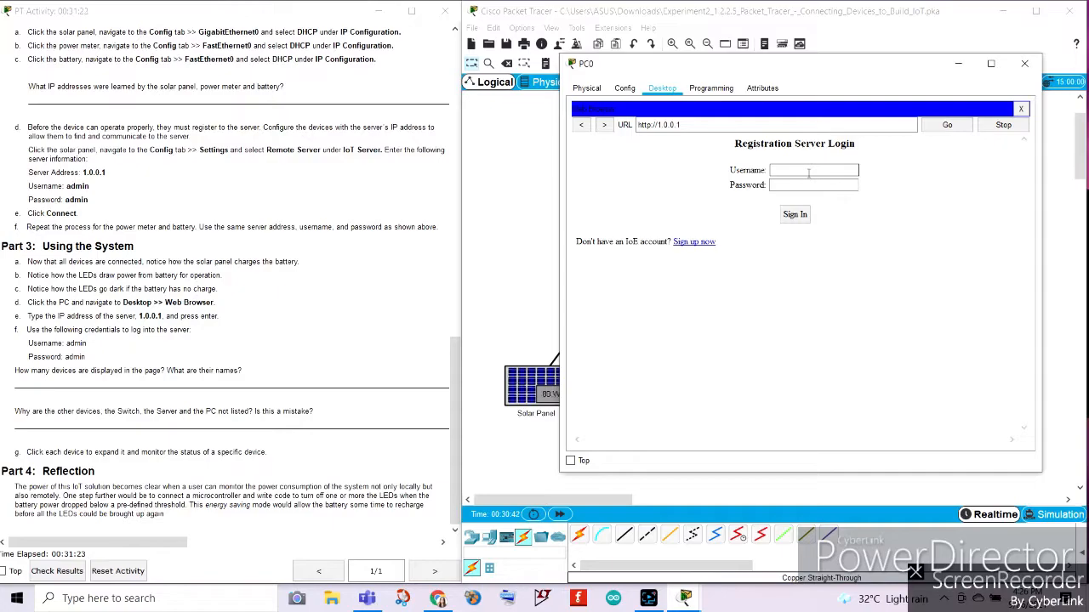
{"action": "type", "text": "admin"}
{"action": "left_click", "coordinate": [822, 184]}
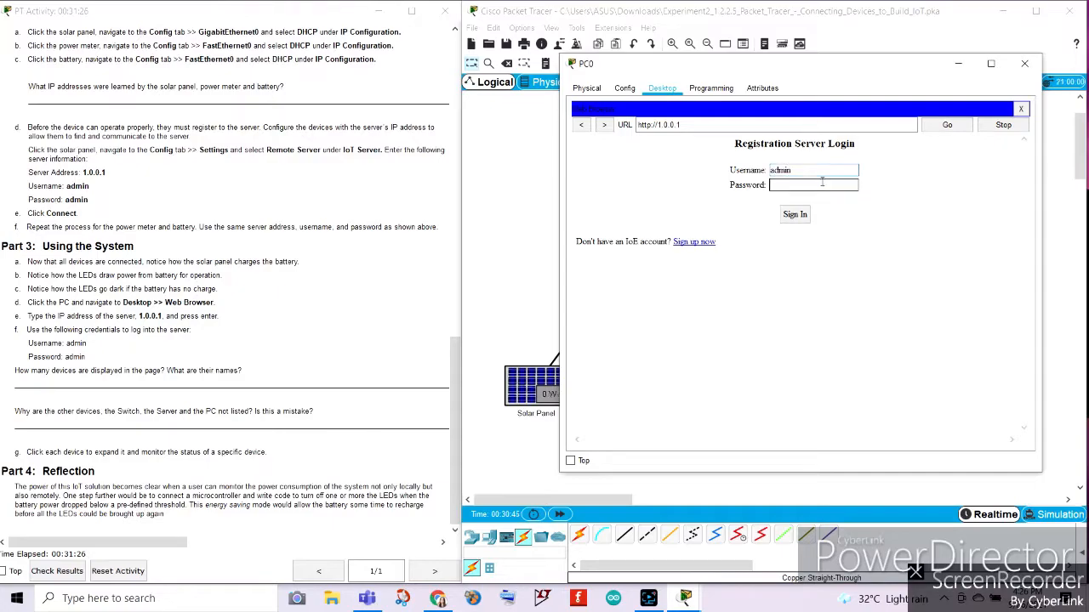
{"action": "type", "text": "admin"}
{"action": "left_click", "coordinate": [795, 214]}
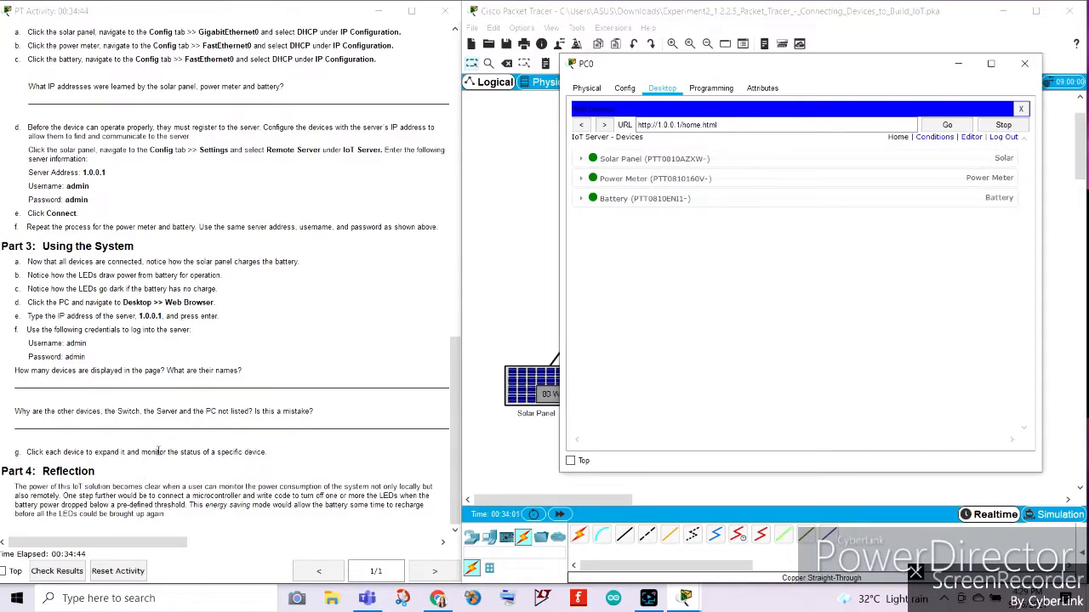
Expand the Solar Panel, Power Meter and Battery entries on the IoT server page to monitor each device's status beside the topology.
{"action": "left_click", "coordinate": [685, 159]}
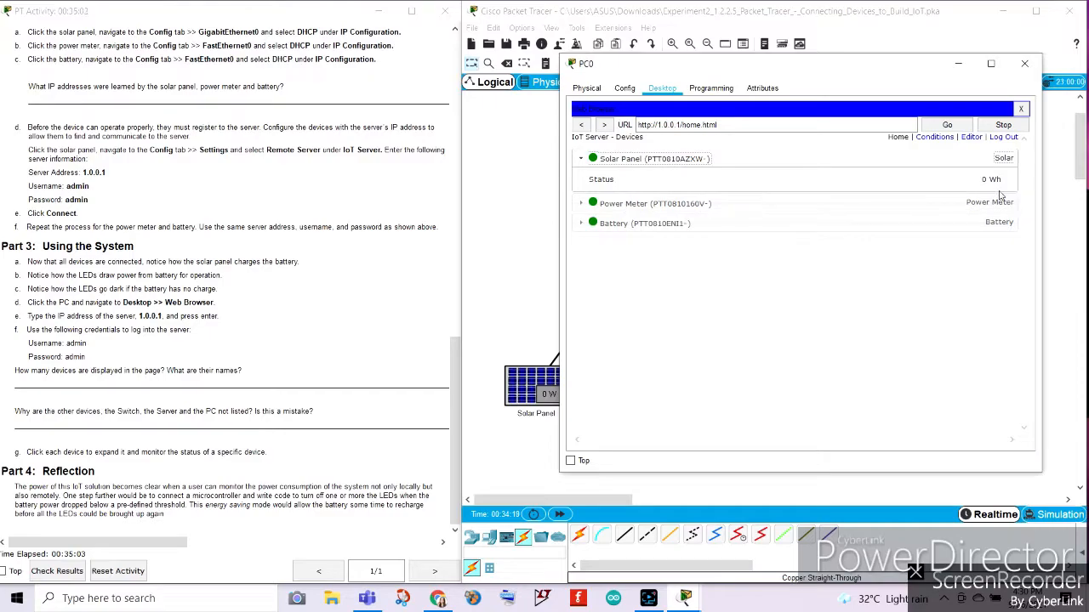
{"action": "left_click_drag", "start_coordinate": [786, 74], "coordinate": [213, 86]}
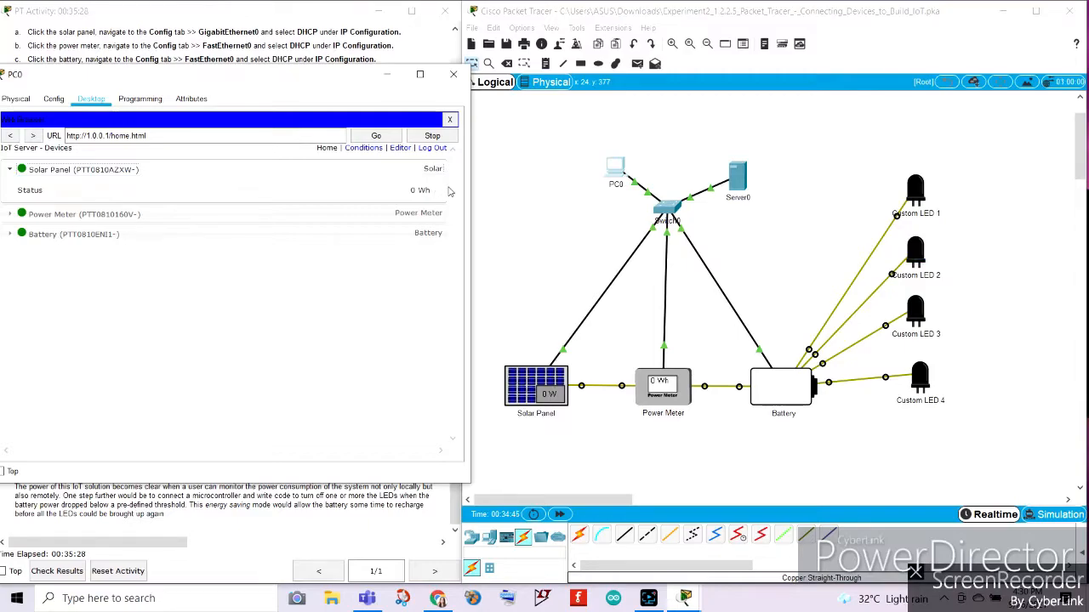
{"action": "left_click", "coordinate": [55, 213]}
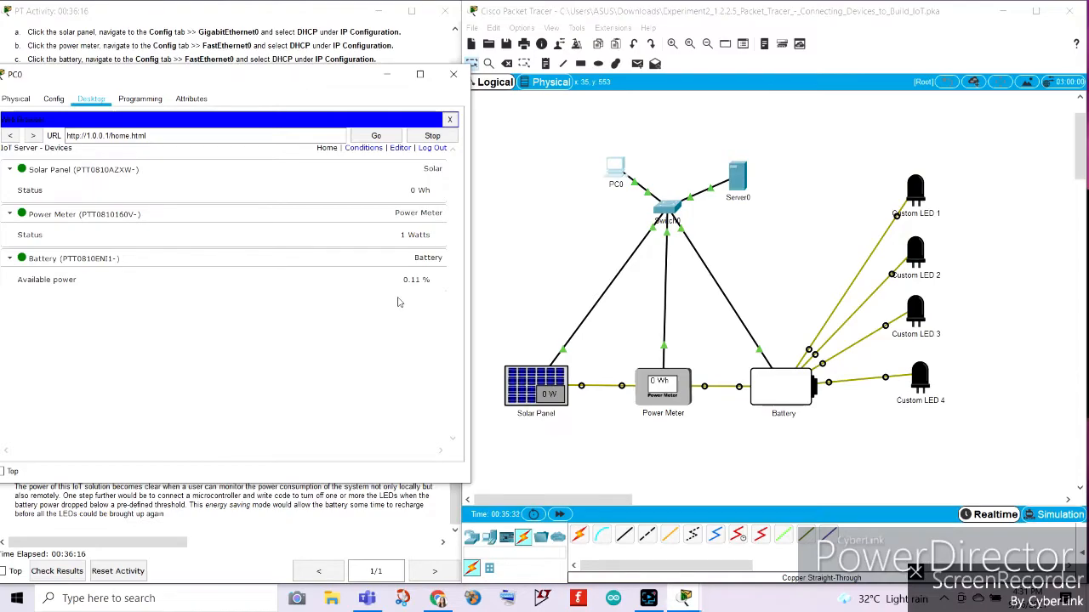
Move PC0's browser window aside to uncover the activity instructions, and close the PC0 window.
{"action": "mouse_move", "coordinate": [252, 75]}
{"action": "left_mouse_down"}
{"action": "mouse_move", "coordinate": [287, 77]}
{"action": "mouse_move", "coordinate": [240, 80]}
{"action": "left_mouse_up"}
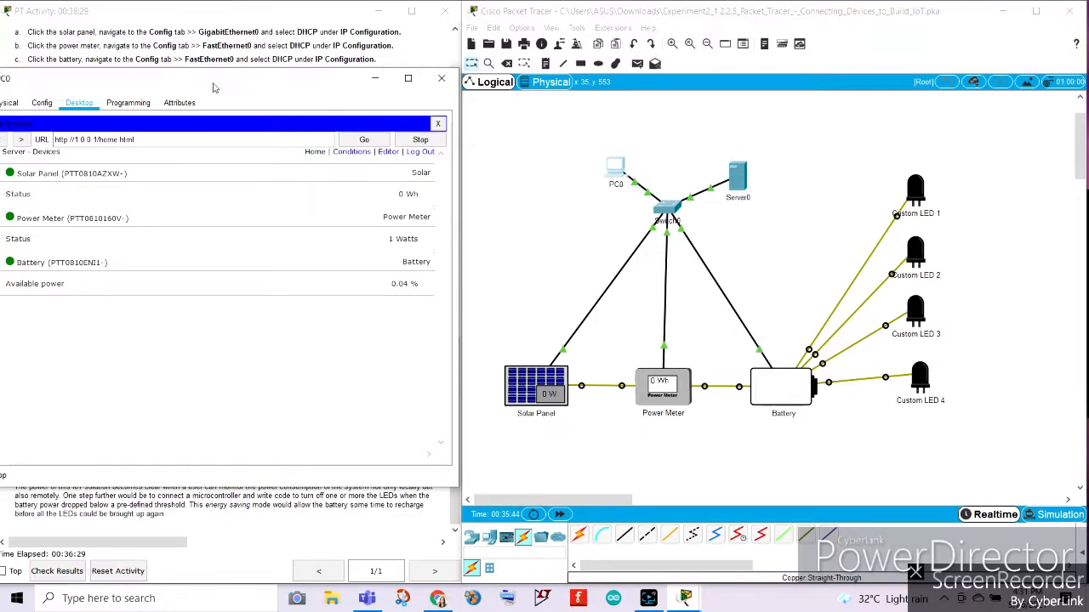
{"action": "left_click_drag", "start_coordinate": [213, 87], "coordinate": [843, 83]}
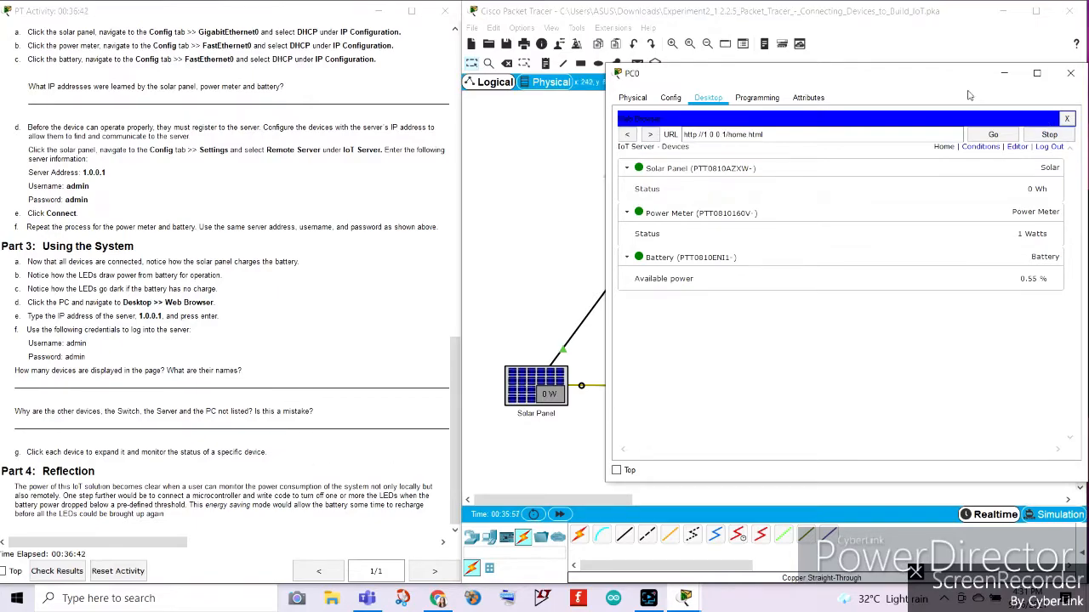
{"action": "left_click_drag", "start_coordinate": [916, 78], "coordinate": [899, 77]}
{"action": "left_click", "coordinate": [1052, 73]}
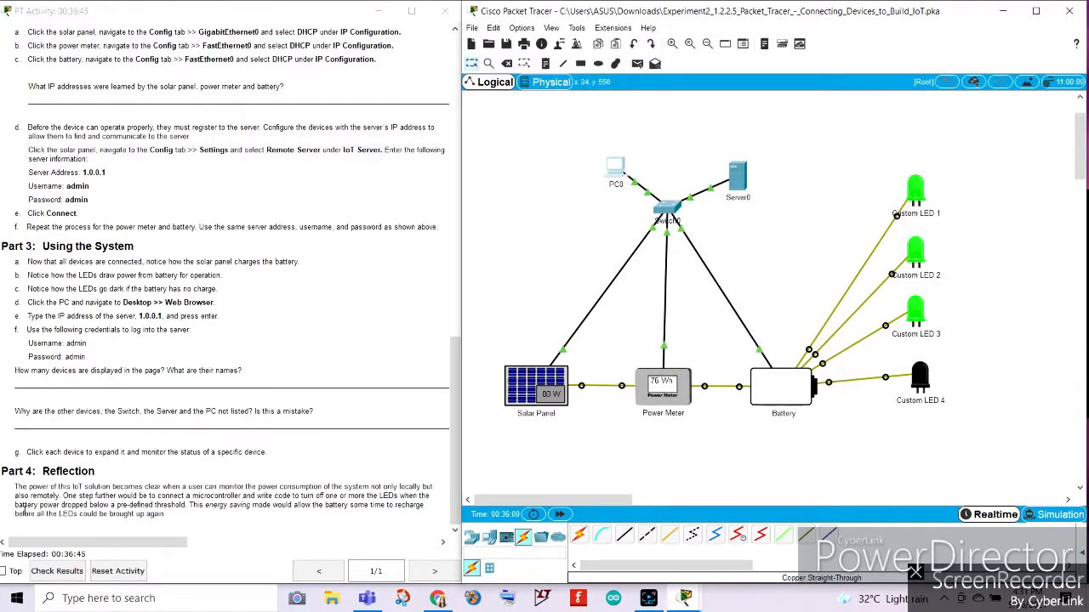
Read the Part 4 Reflection text, marking the sentence about connecting a microcontroller to turn off one or more LEDs.
{"action": "left_click", "coordinate": [121, 503]}
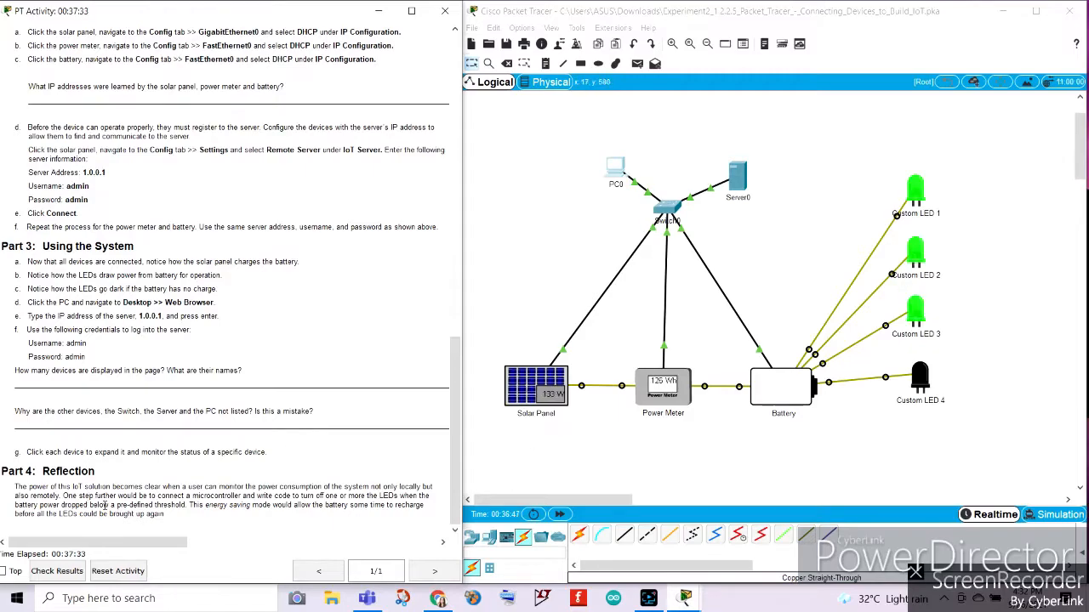
{"action": "left_click_drag", "start_coordinate": [62, 496], "coordinate": [376, 502]}
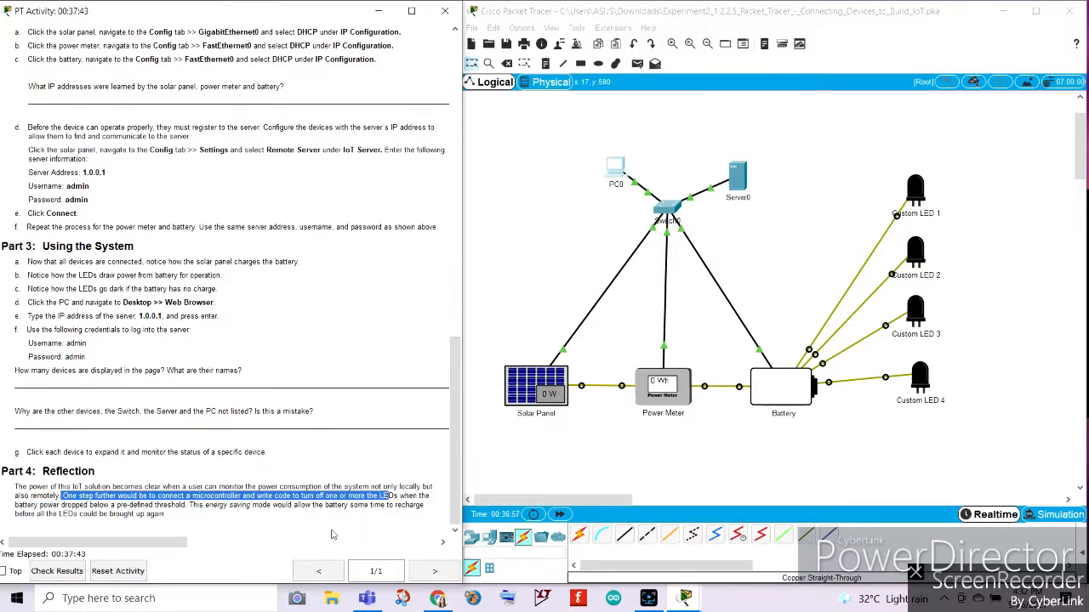
{"action": "left_click", "coordinate": [66, 513]}
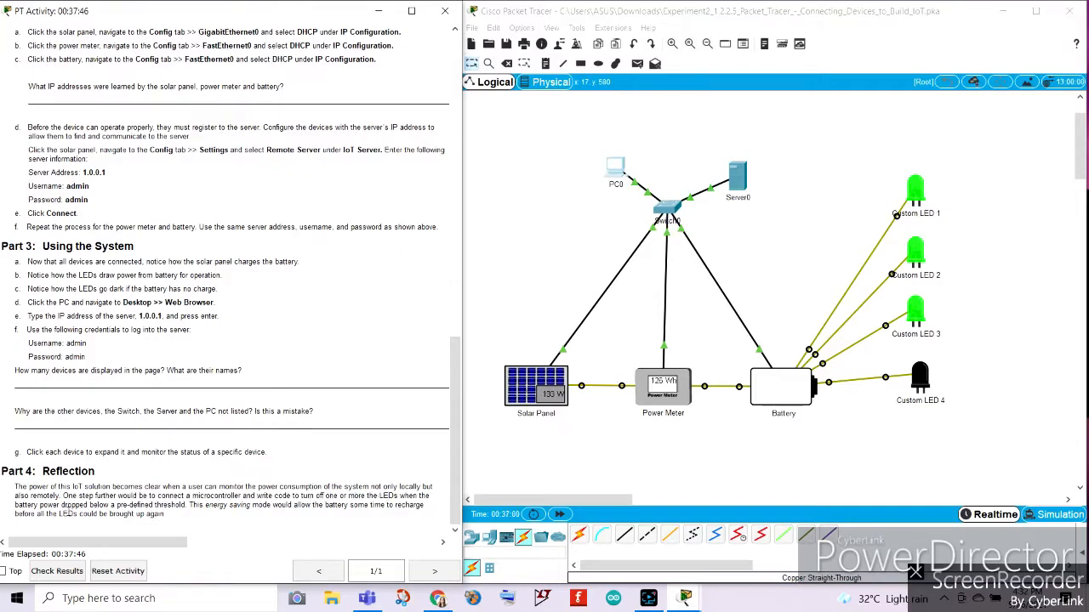